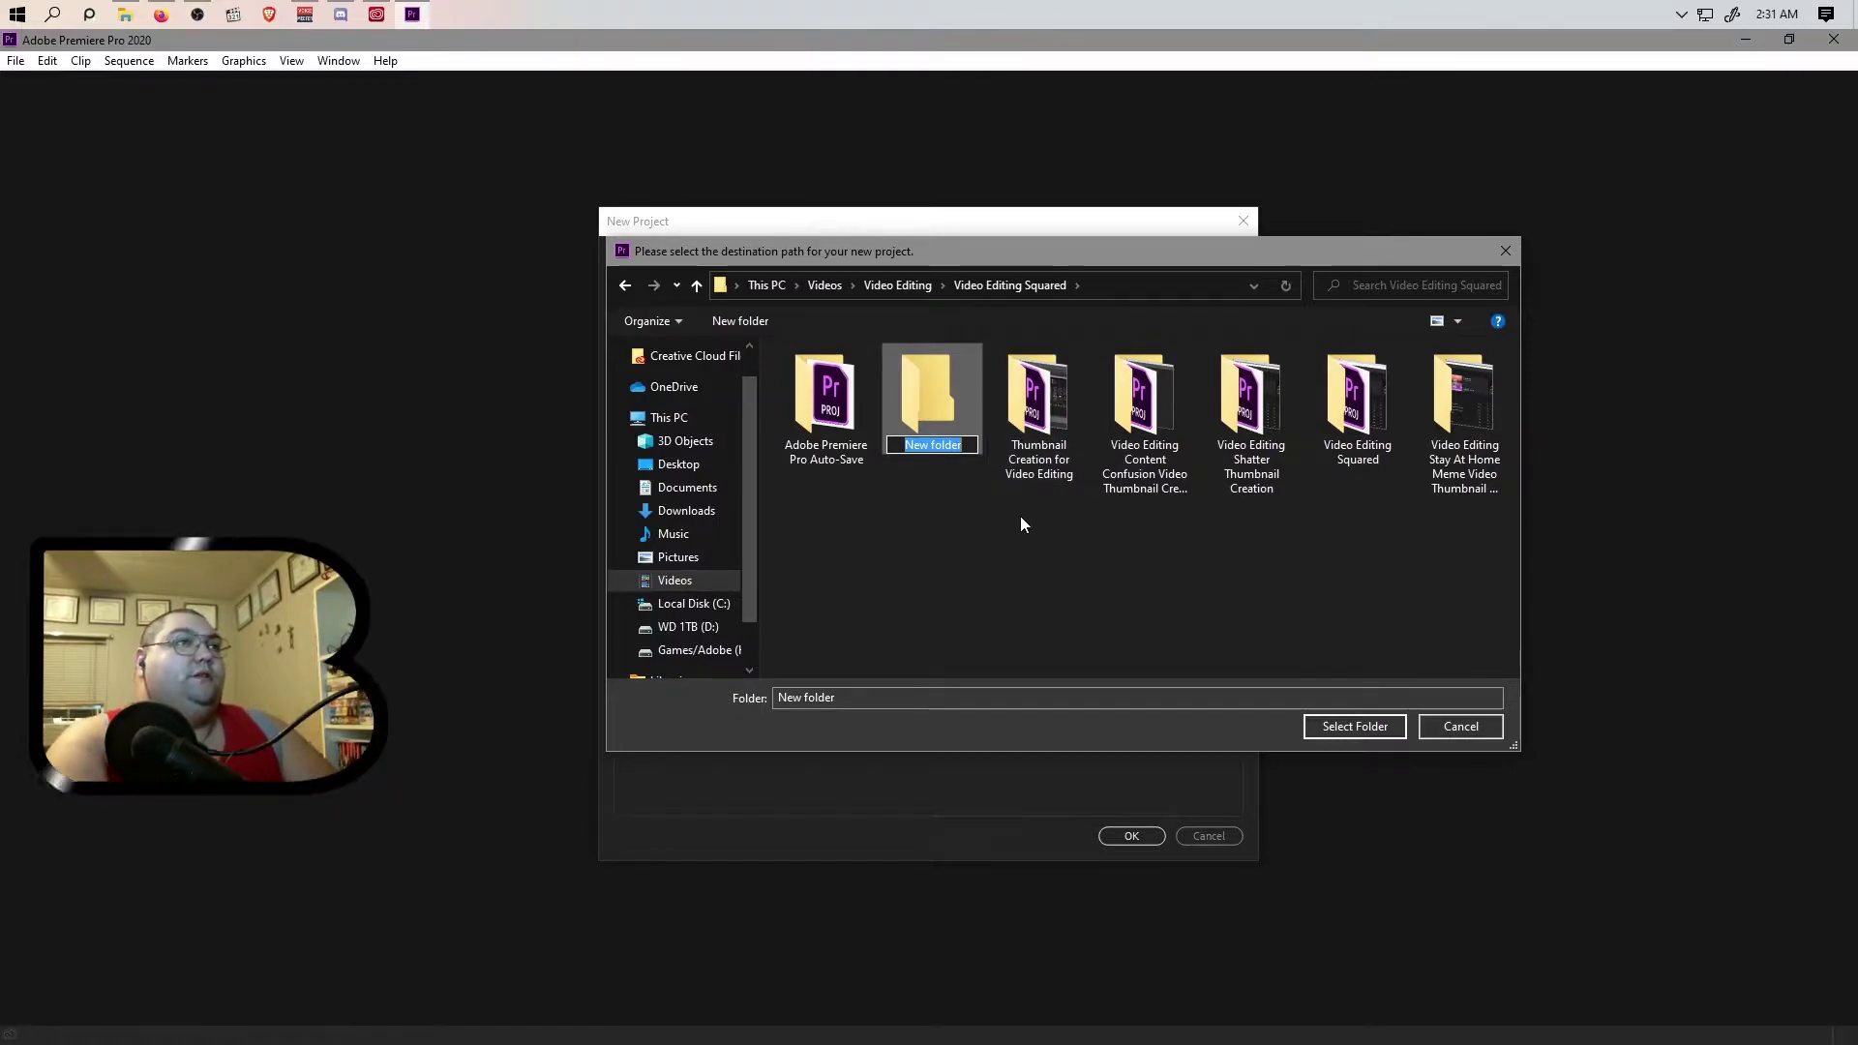
Step: Name the new folder "Thumbnail Creation For The Star Trek TOS S02 Recap Thumbnail Video"
{"action": "type", "text": "Thumbnail For"}
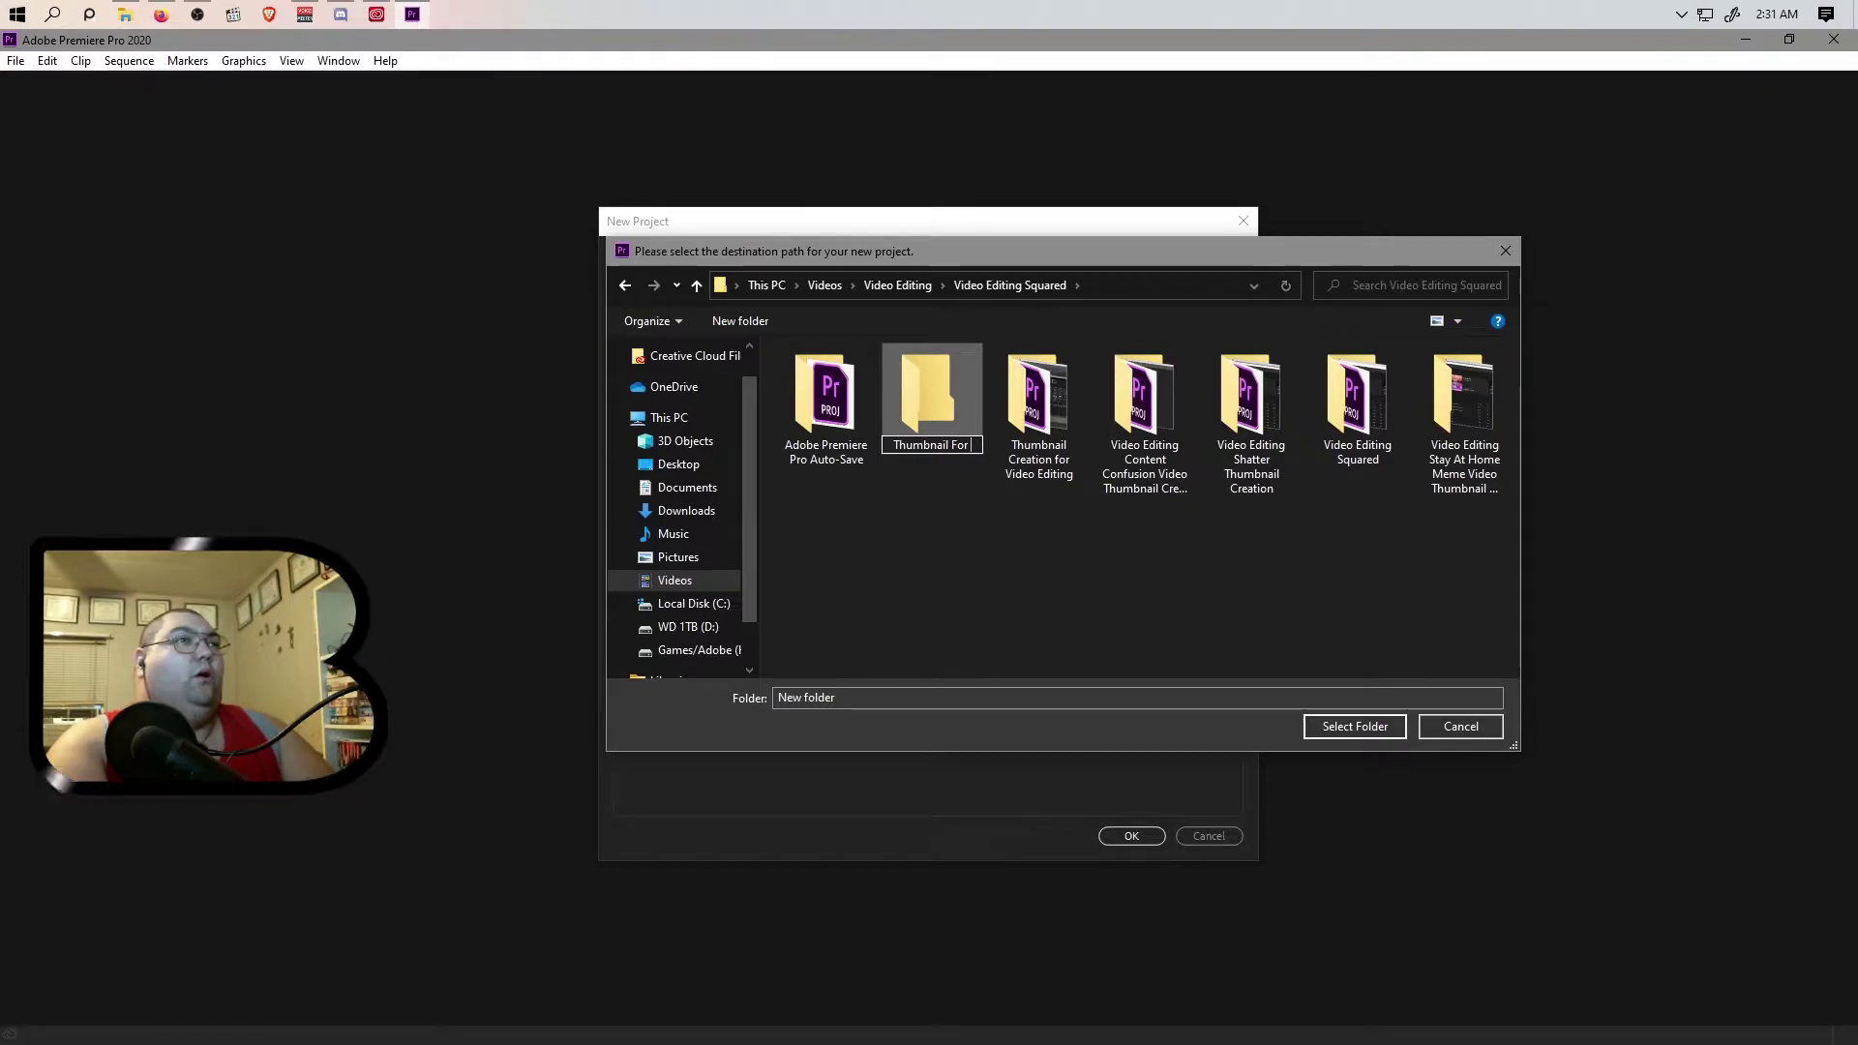
{"action": "key", "text": "BackSpace"}
{"action": "key", "text": "BackSpace"}
{"action": "key", "text": "BackSpace"}
{"action": "type", "text": "Creation For"}
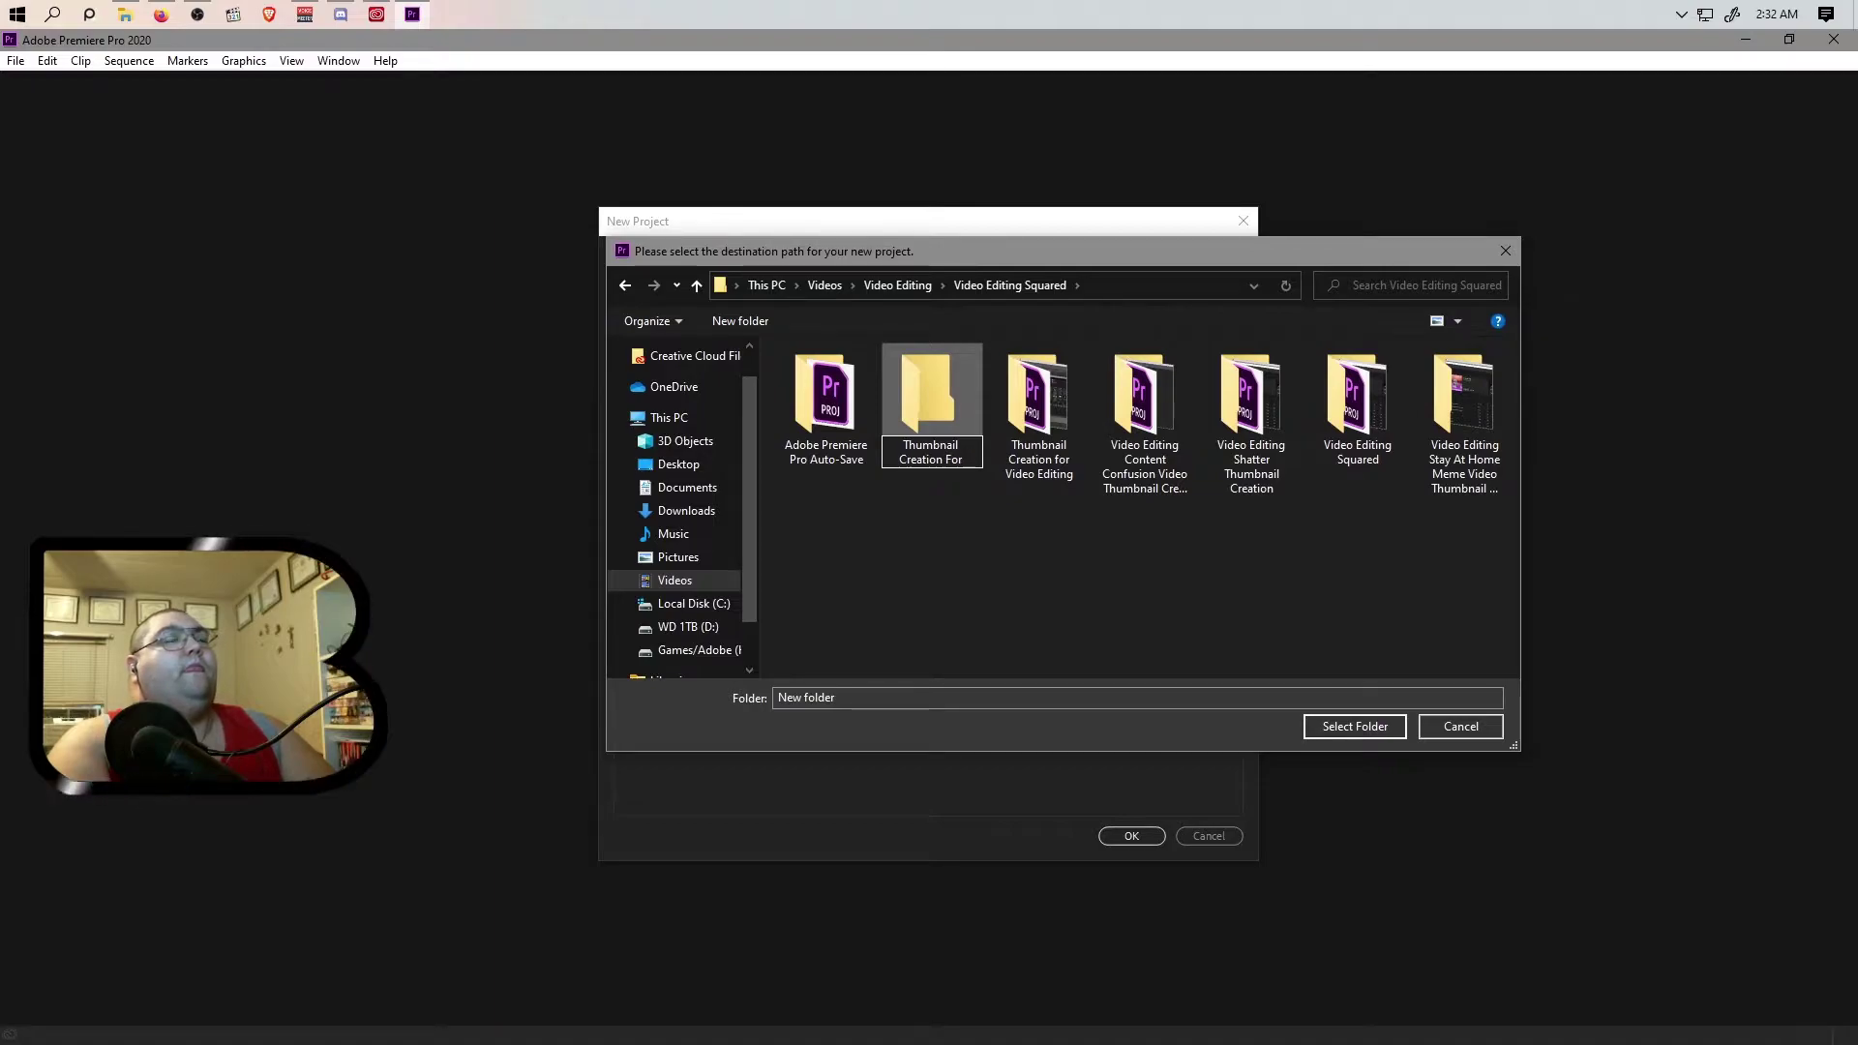
{"action": "type", "text": "The Sta"}
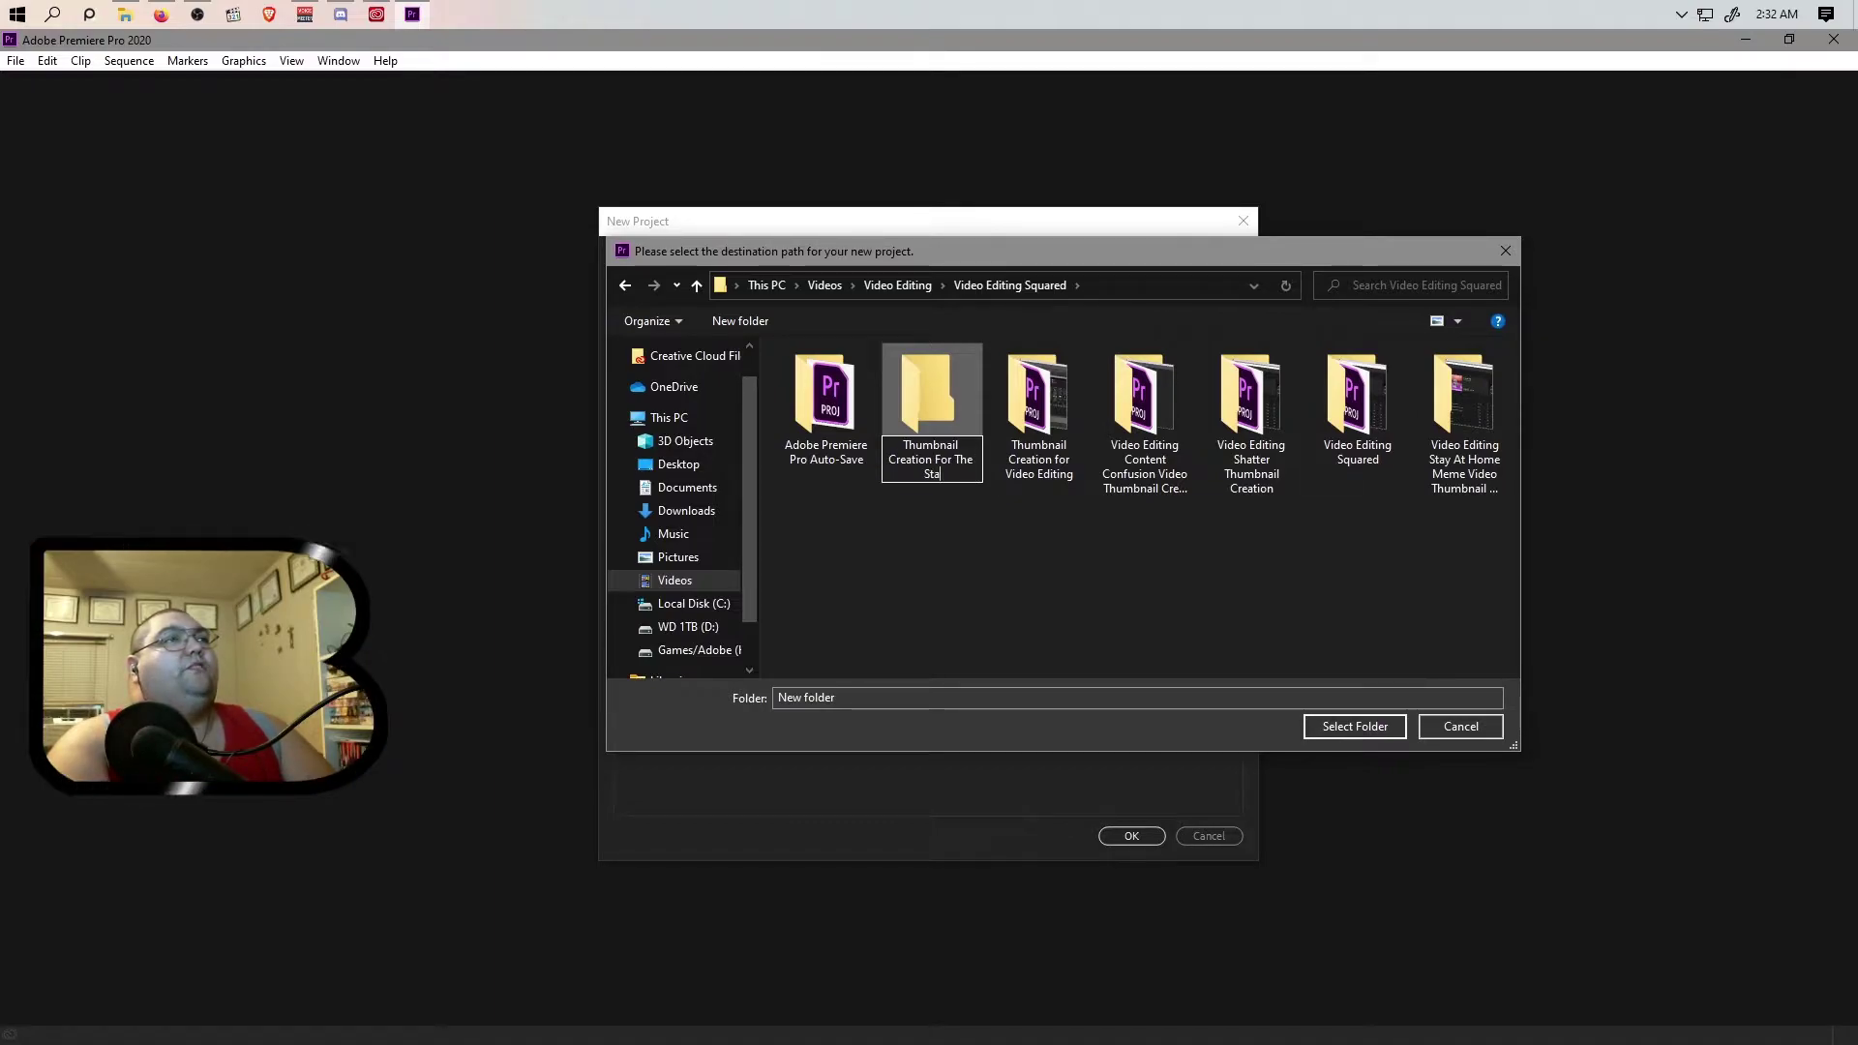
{"action": "type", "text": "r Trek "}
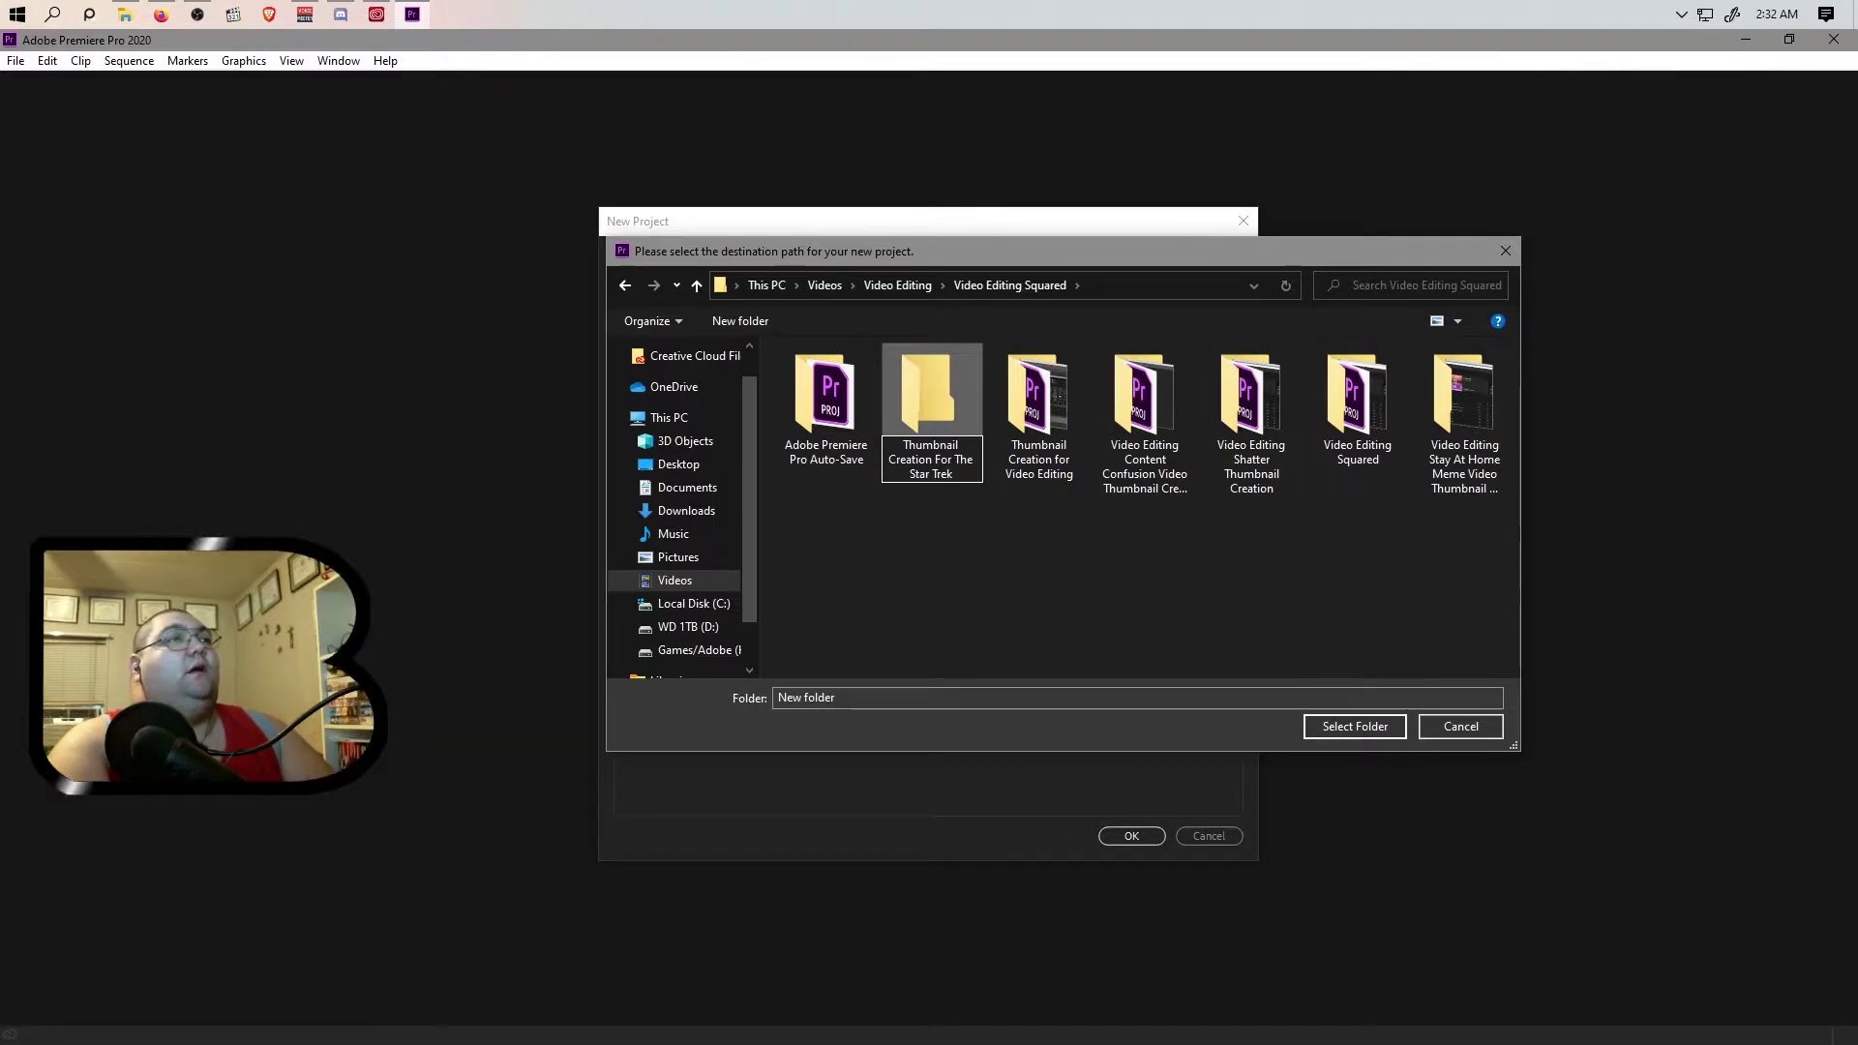
{"action": "type", "text": "T"}
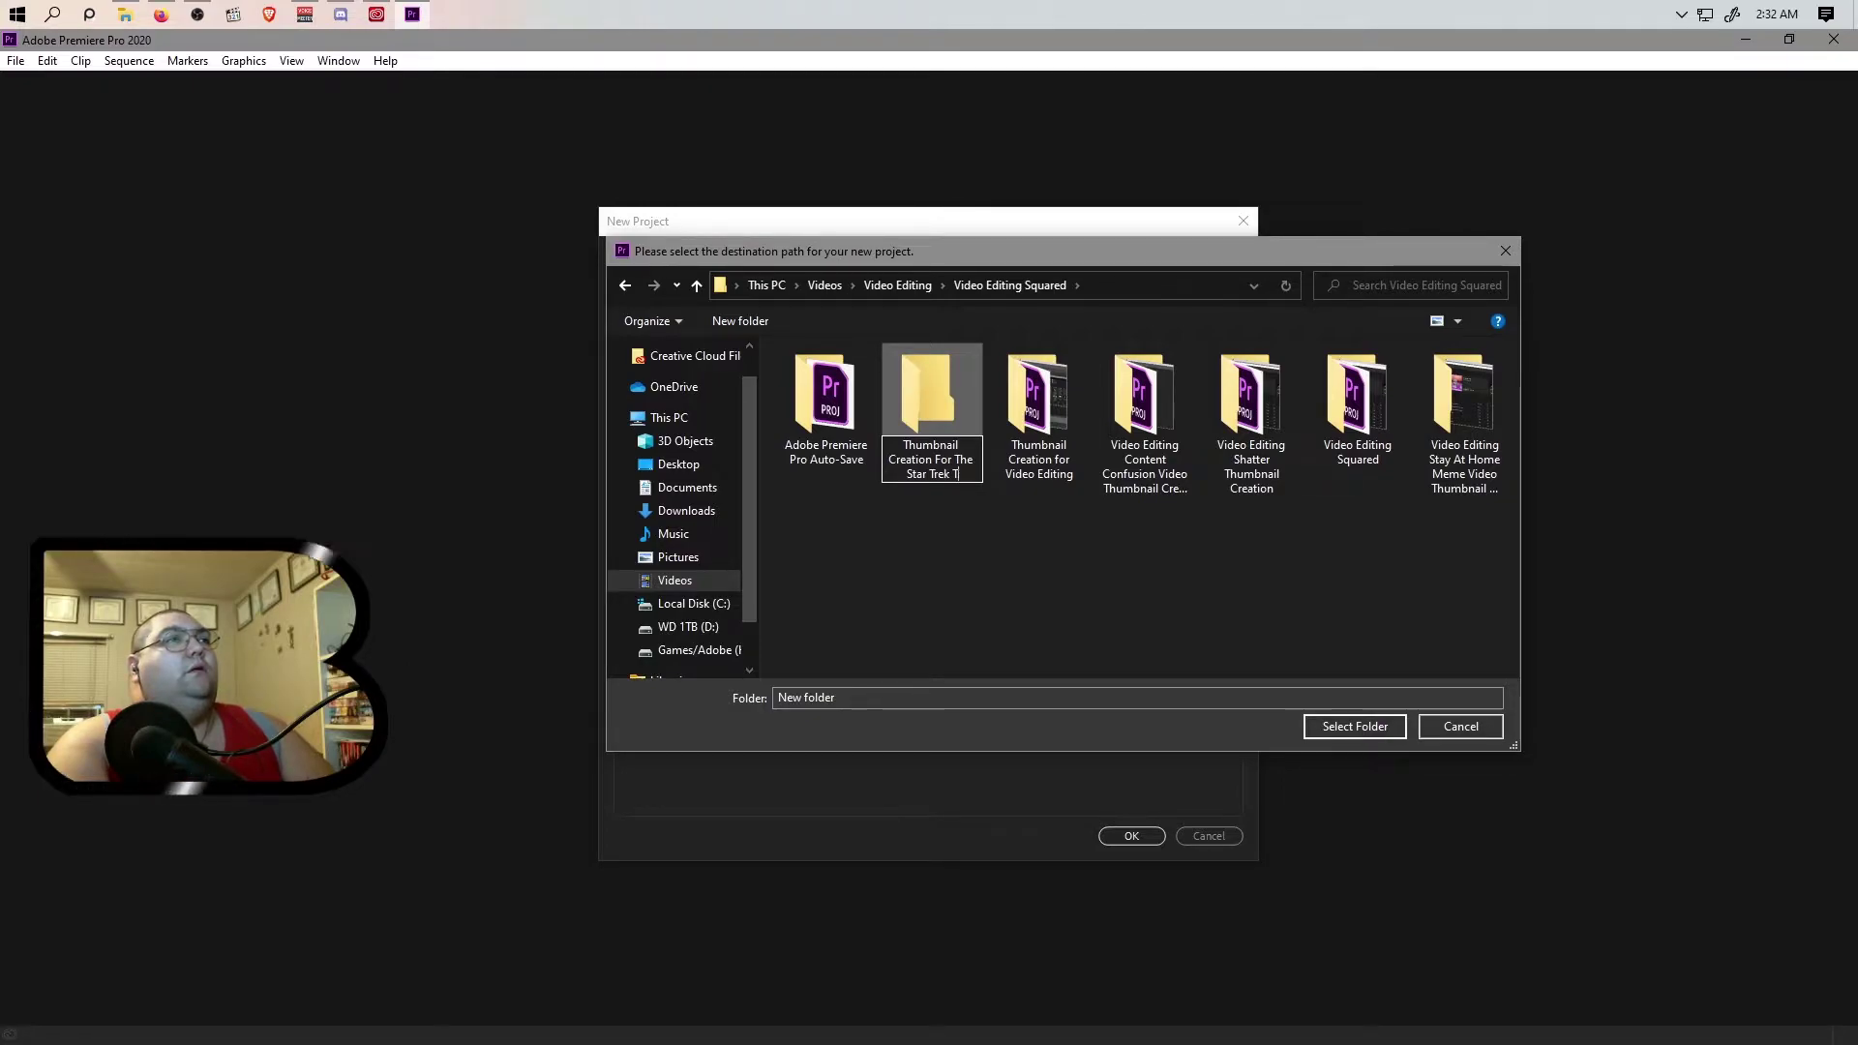
{"action": "type", "text": "OOS "}
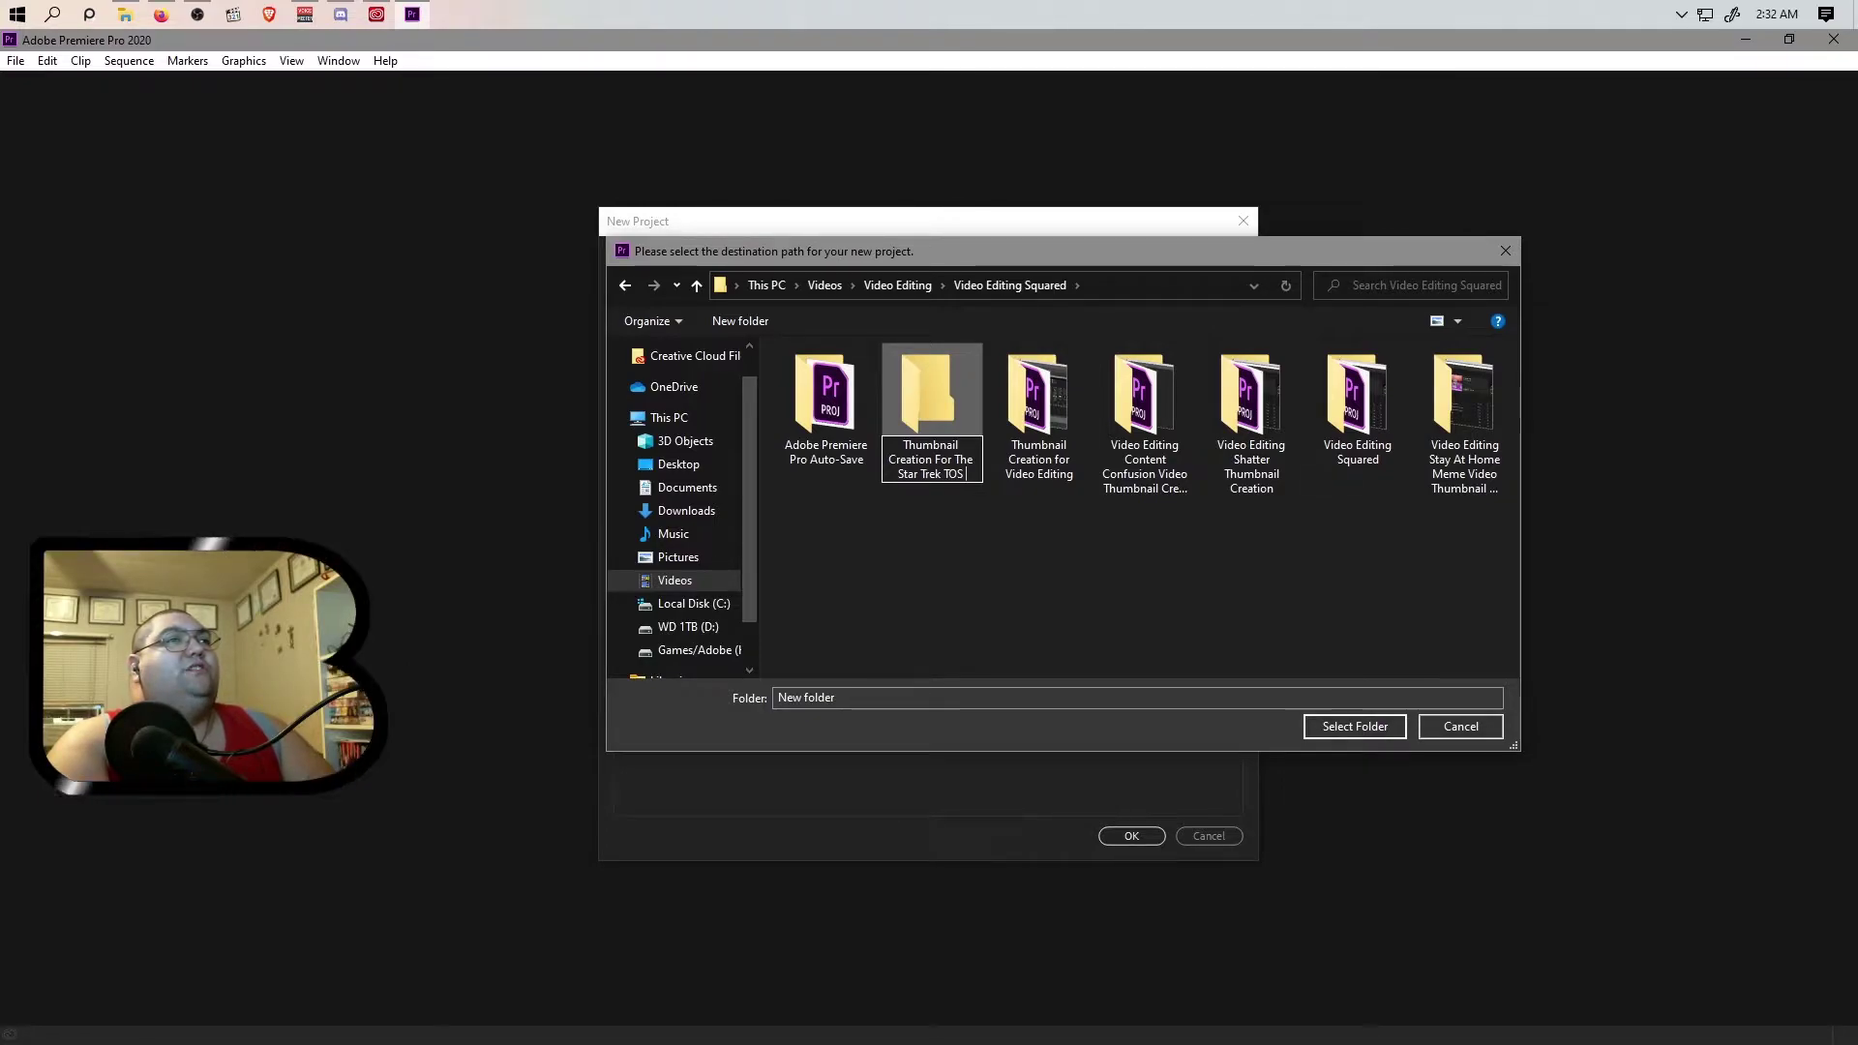
{"action": "type", "text": "S02 Recap"}
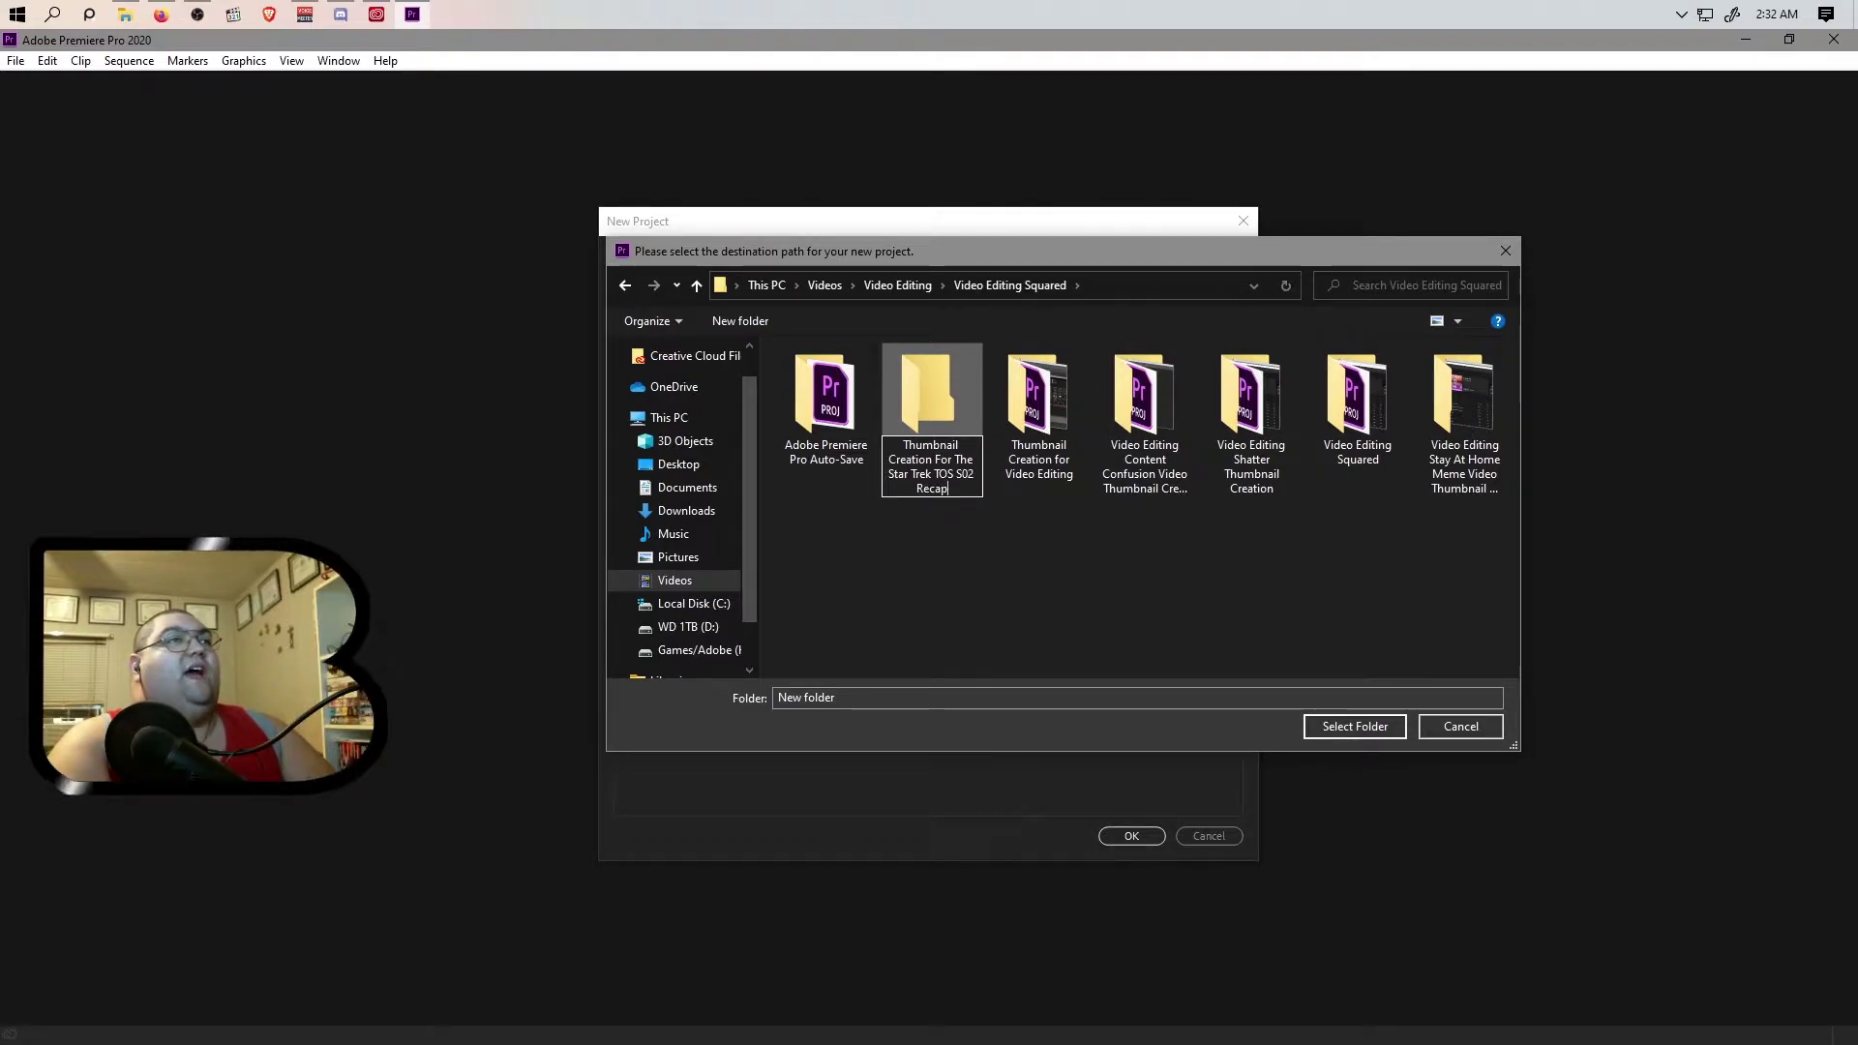
{"action": "type", "text": " Thum"}
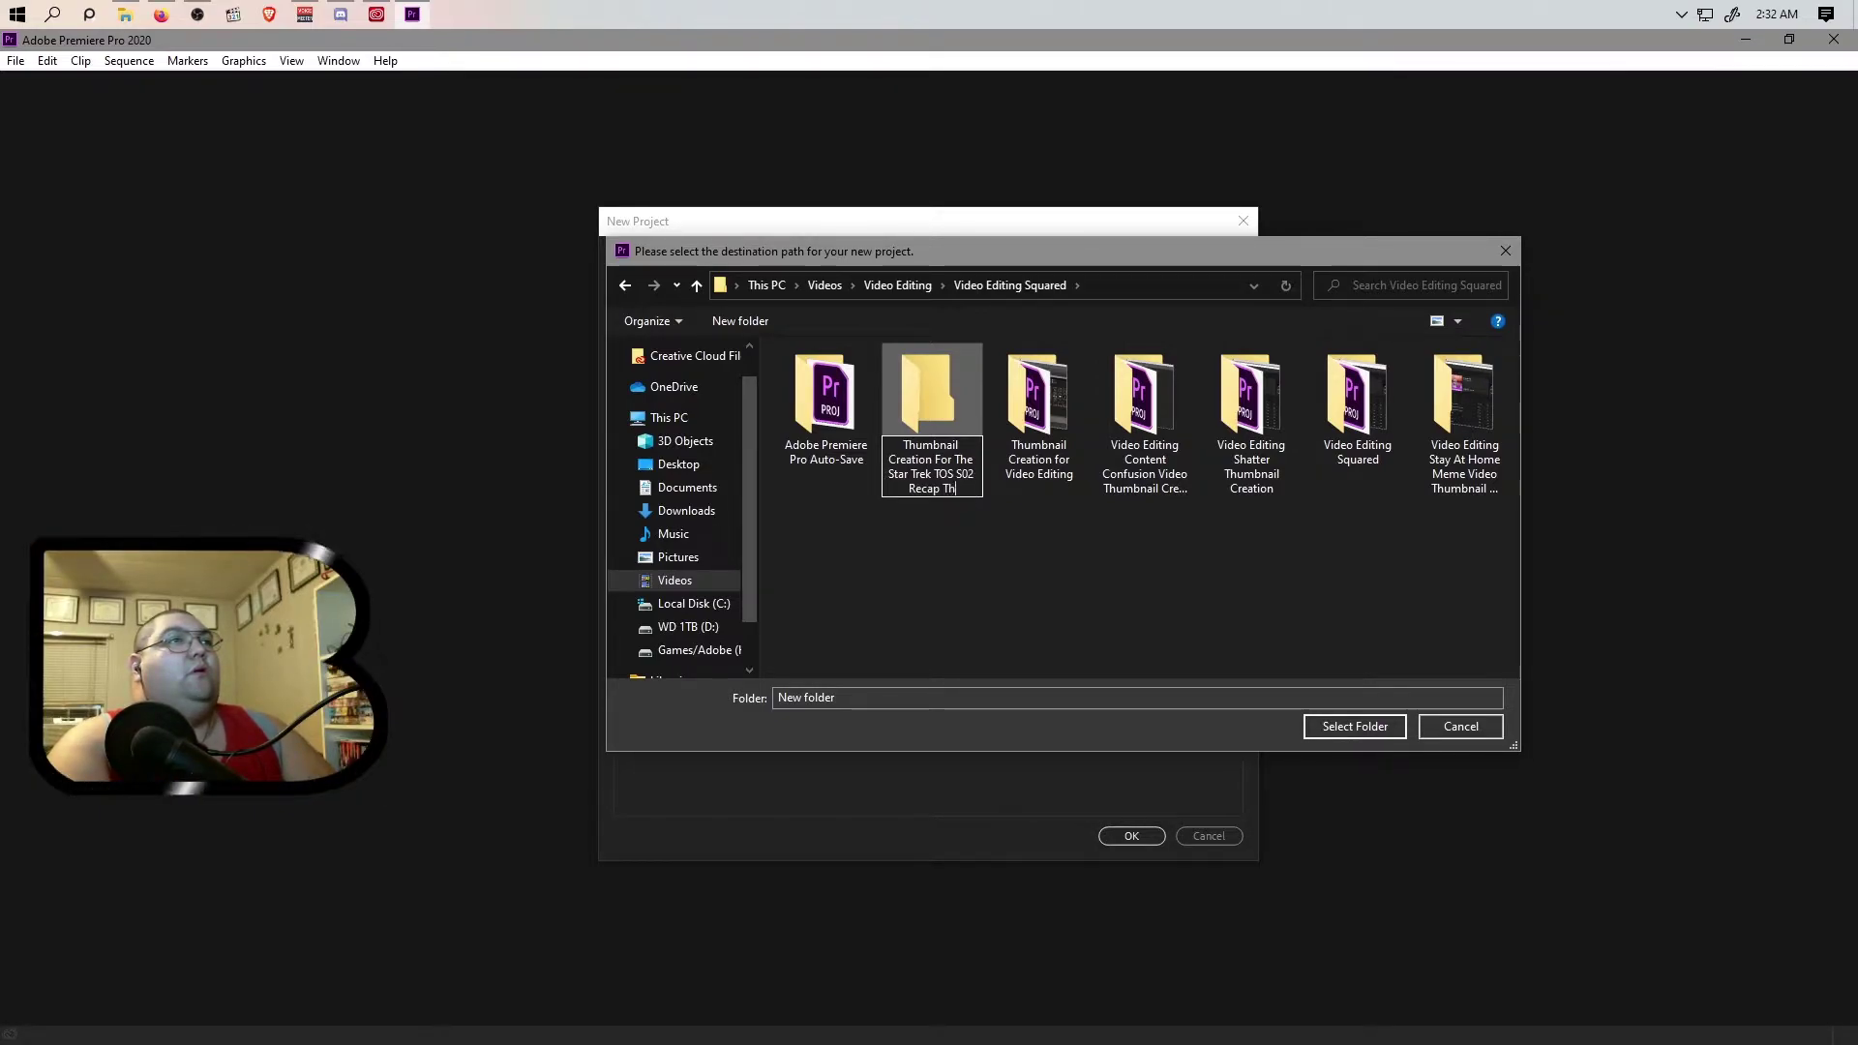
{"action": "type", "text": "nail"}
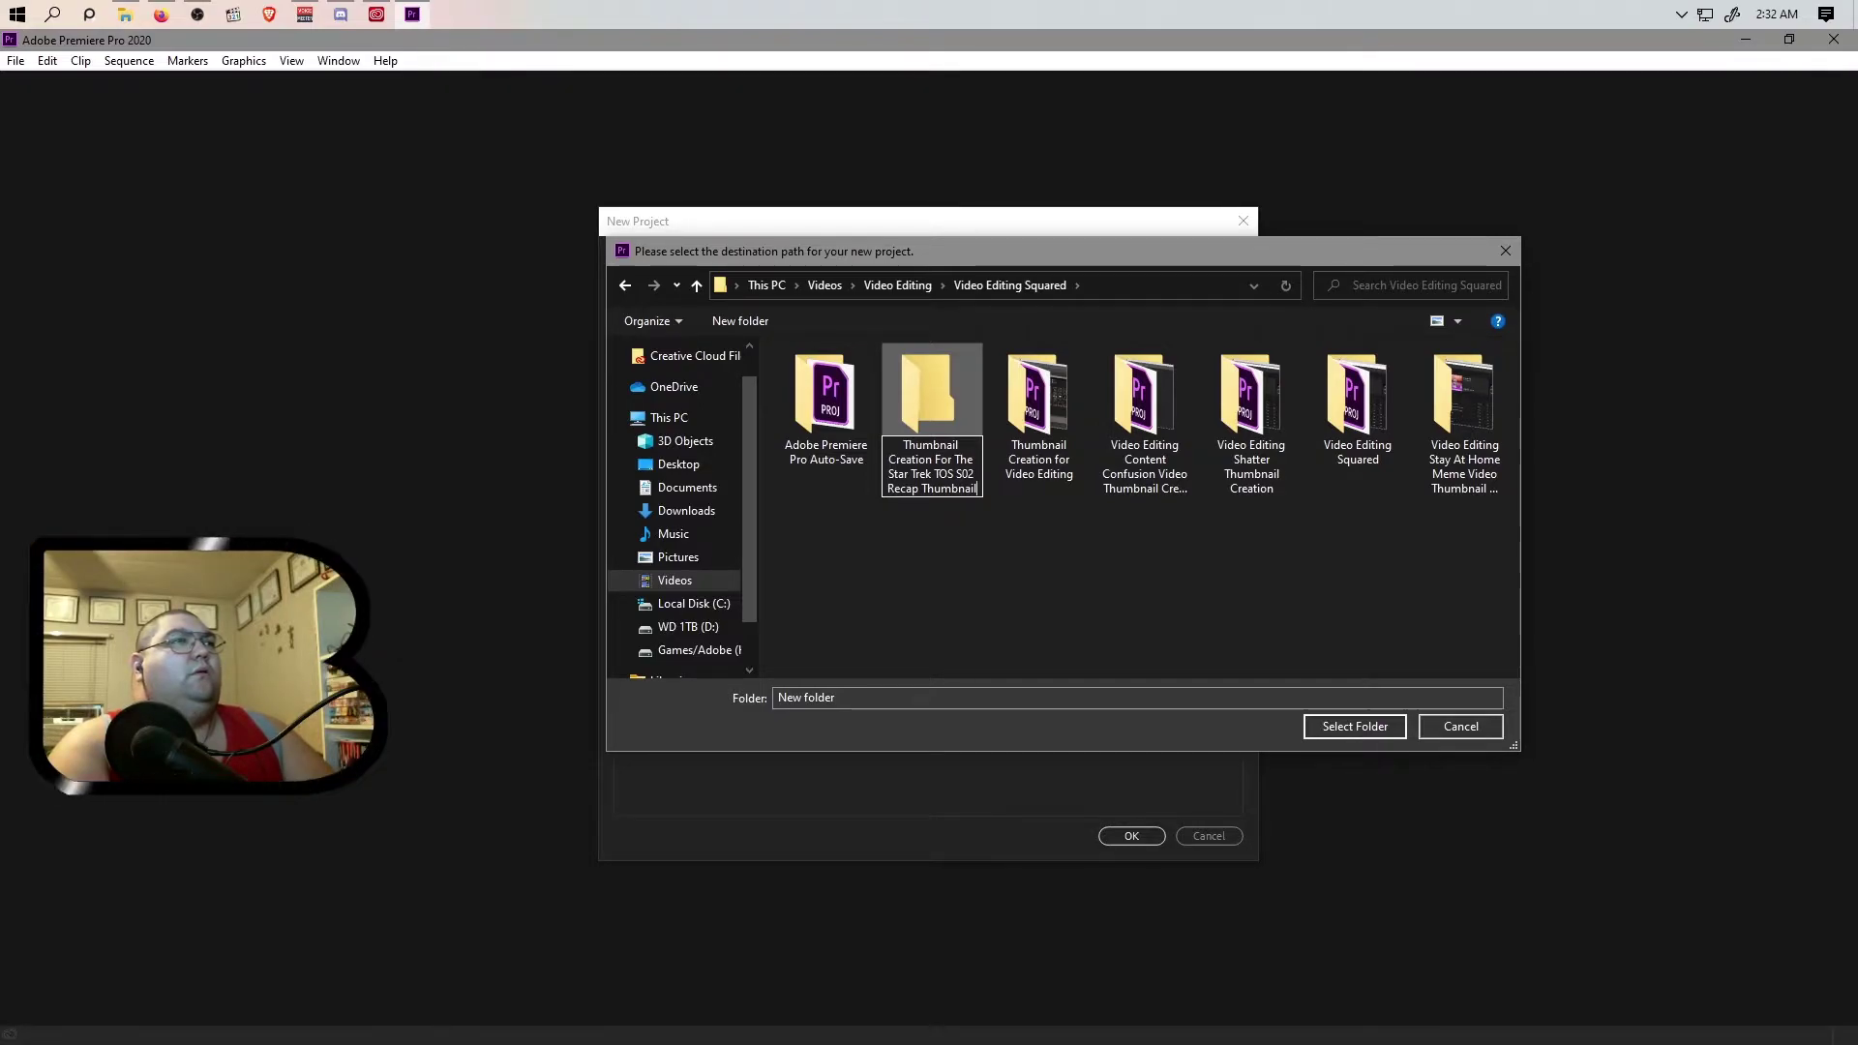
{"action": "type", "text": "video"}
{"action": "key", "text": "BackSpace"}
{"action": "key", "text": "BackSpace"}
{"action": "key", "text": "BackSpace"}
{"action": "key", "text": "BackSpace"}
{"action": "key", "text": "BackSpace"}
{"action": "type", "text": "Vidoe"}
{"action": "key", "text": "BackSpace"}
{"action": "key", "text": "BackSpace"}
{"action": "type", "text": "eo"}
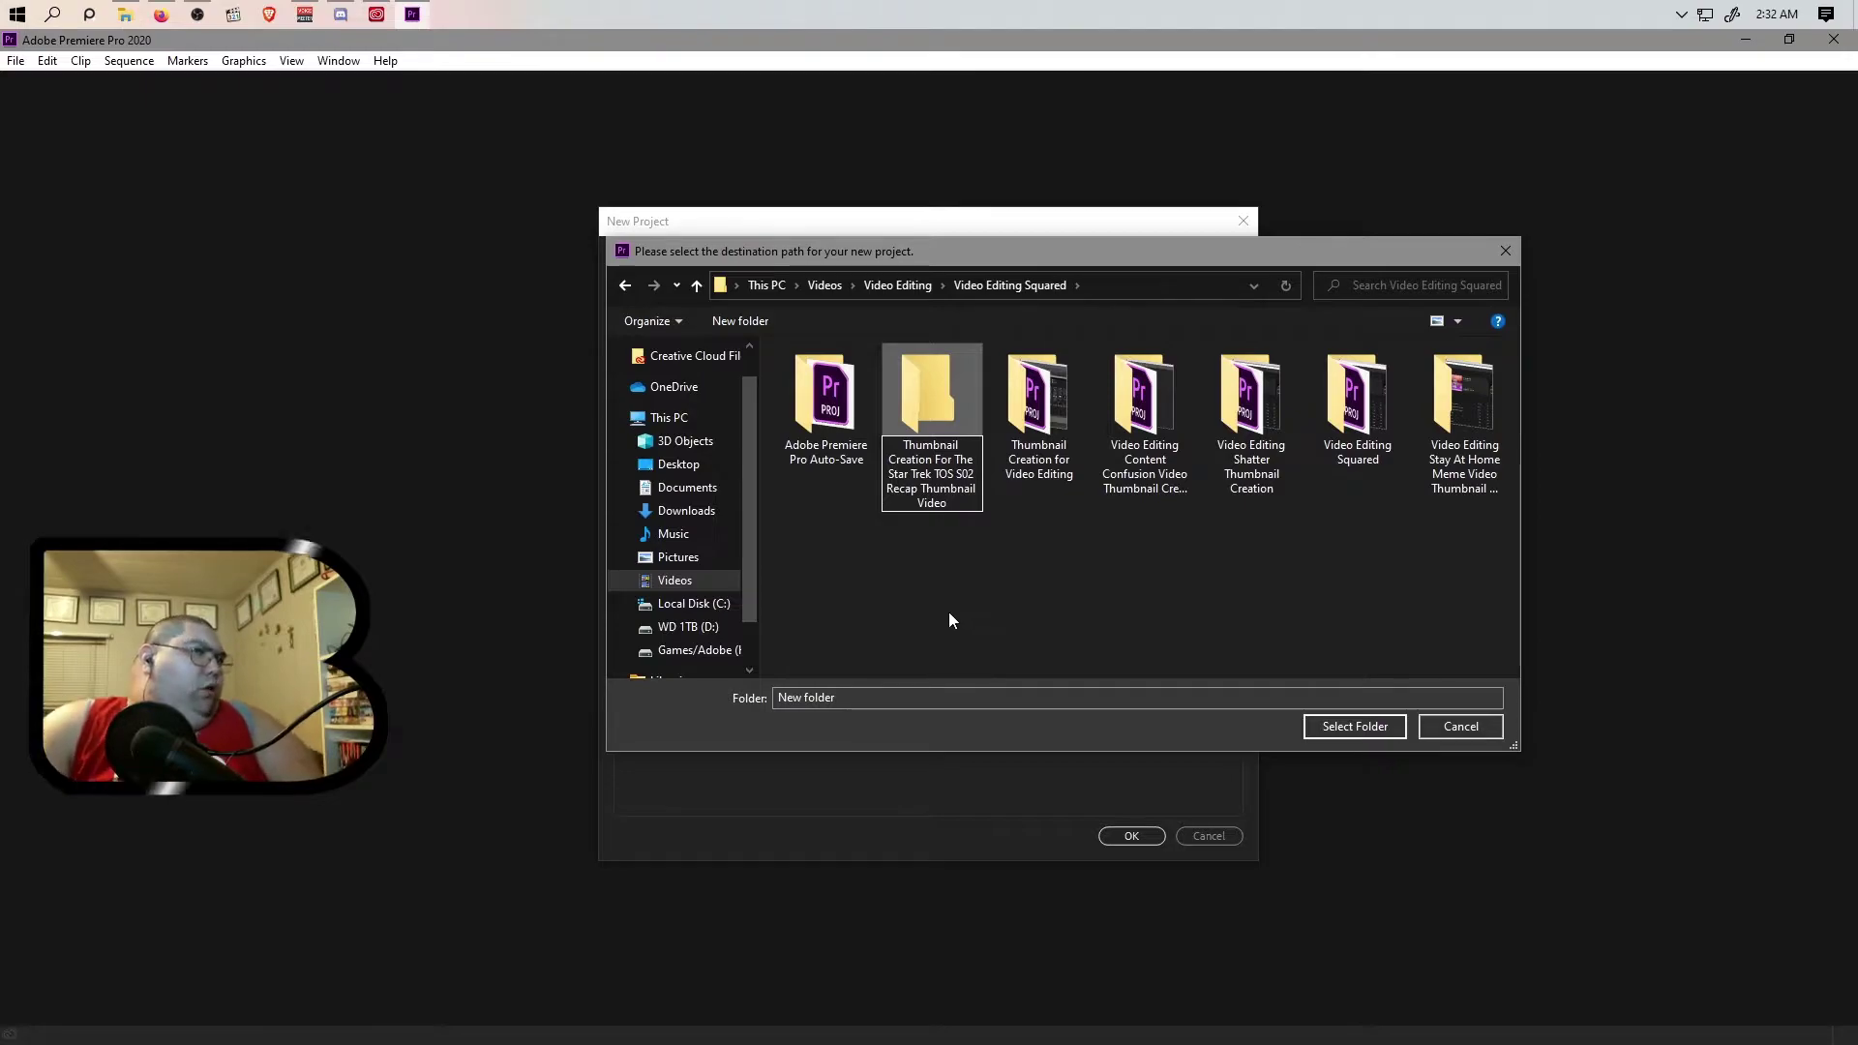
Step: Choose the newly named thumbnail folder as the new project's location
{"action": "left_click", "coordinate": [920, 426]}
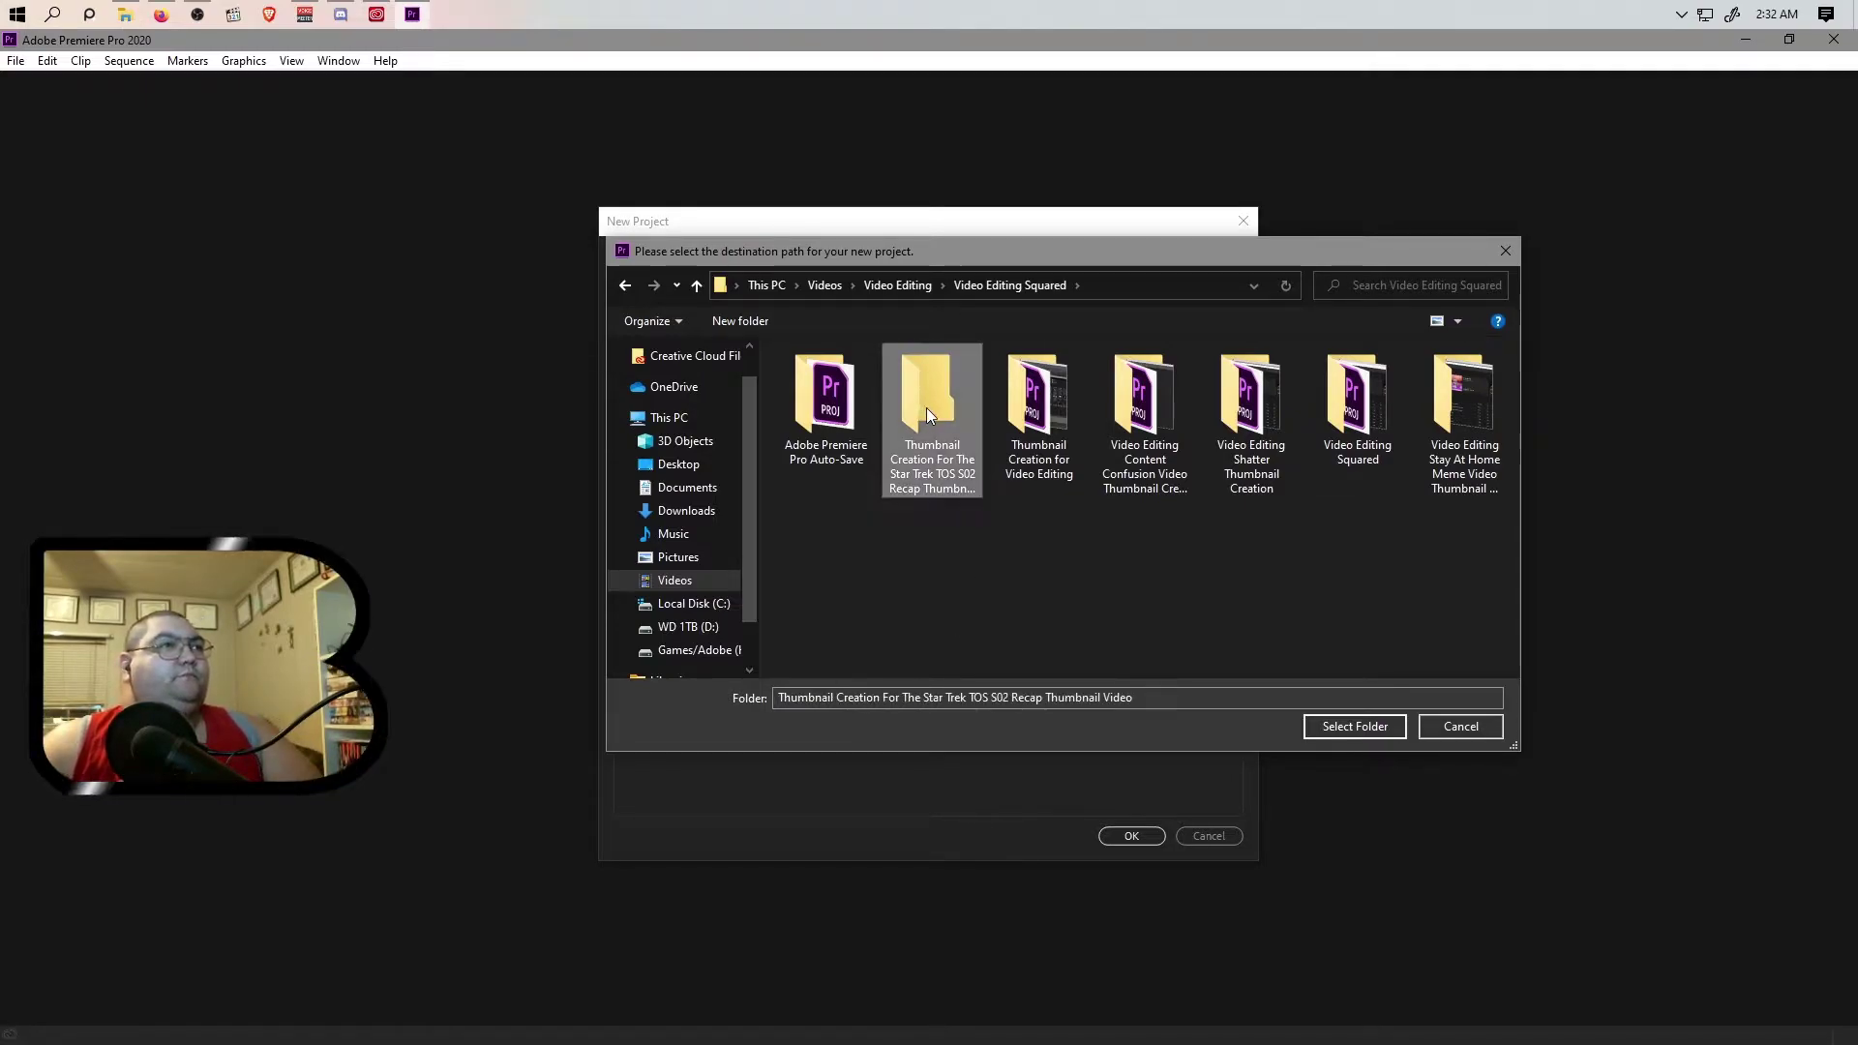
{"action": "double_click", "coordinate": [926, 408]}
{"action": "left_click", "coordinate": [1354, 727]}
Step: Name the project "Thumbnail Creation for Star Trek TOS S02 Recap Thumbnail Creation Video" and create it
{"action": "left_click", "coordinate": [834, 267]}
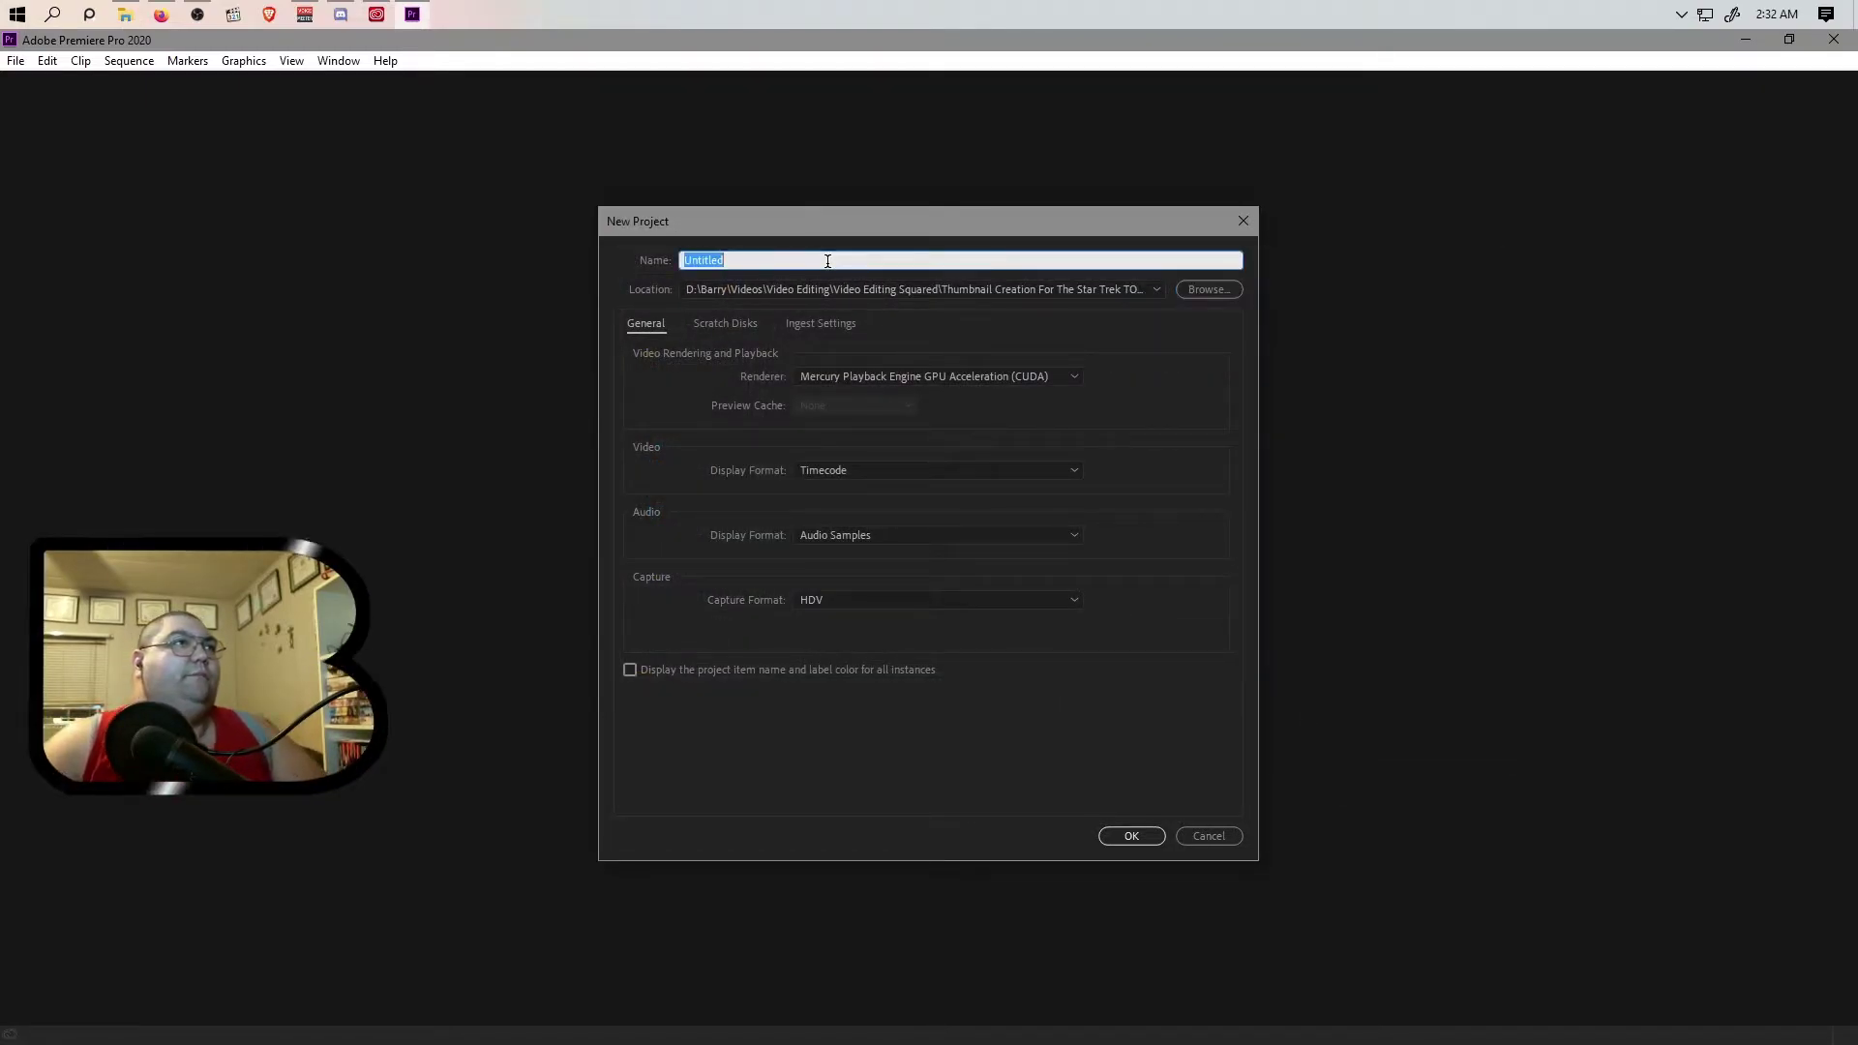
{"action": "type", "text": "Th"}
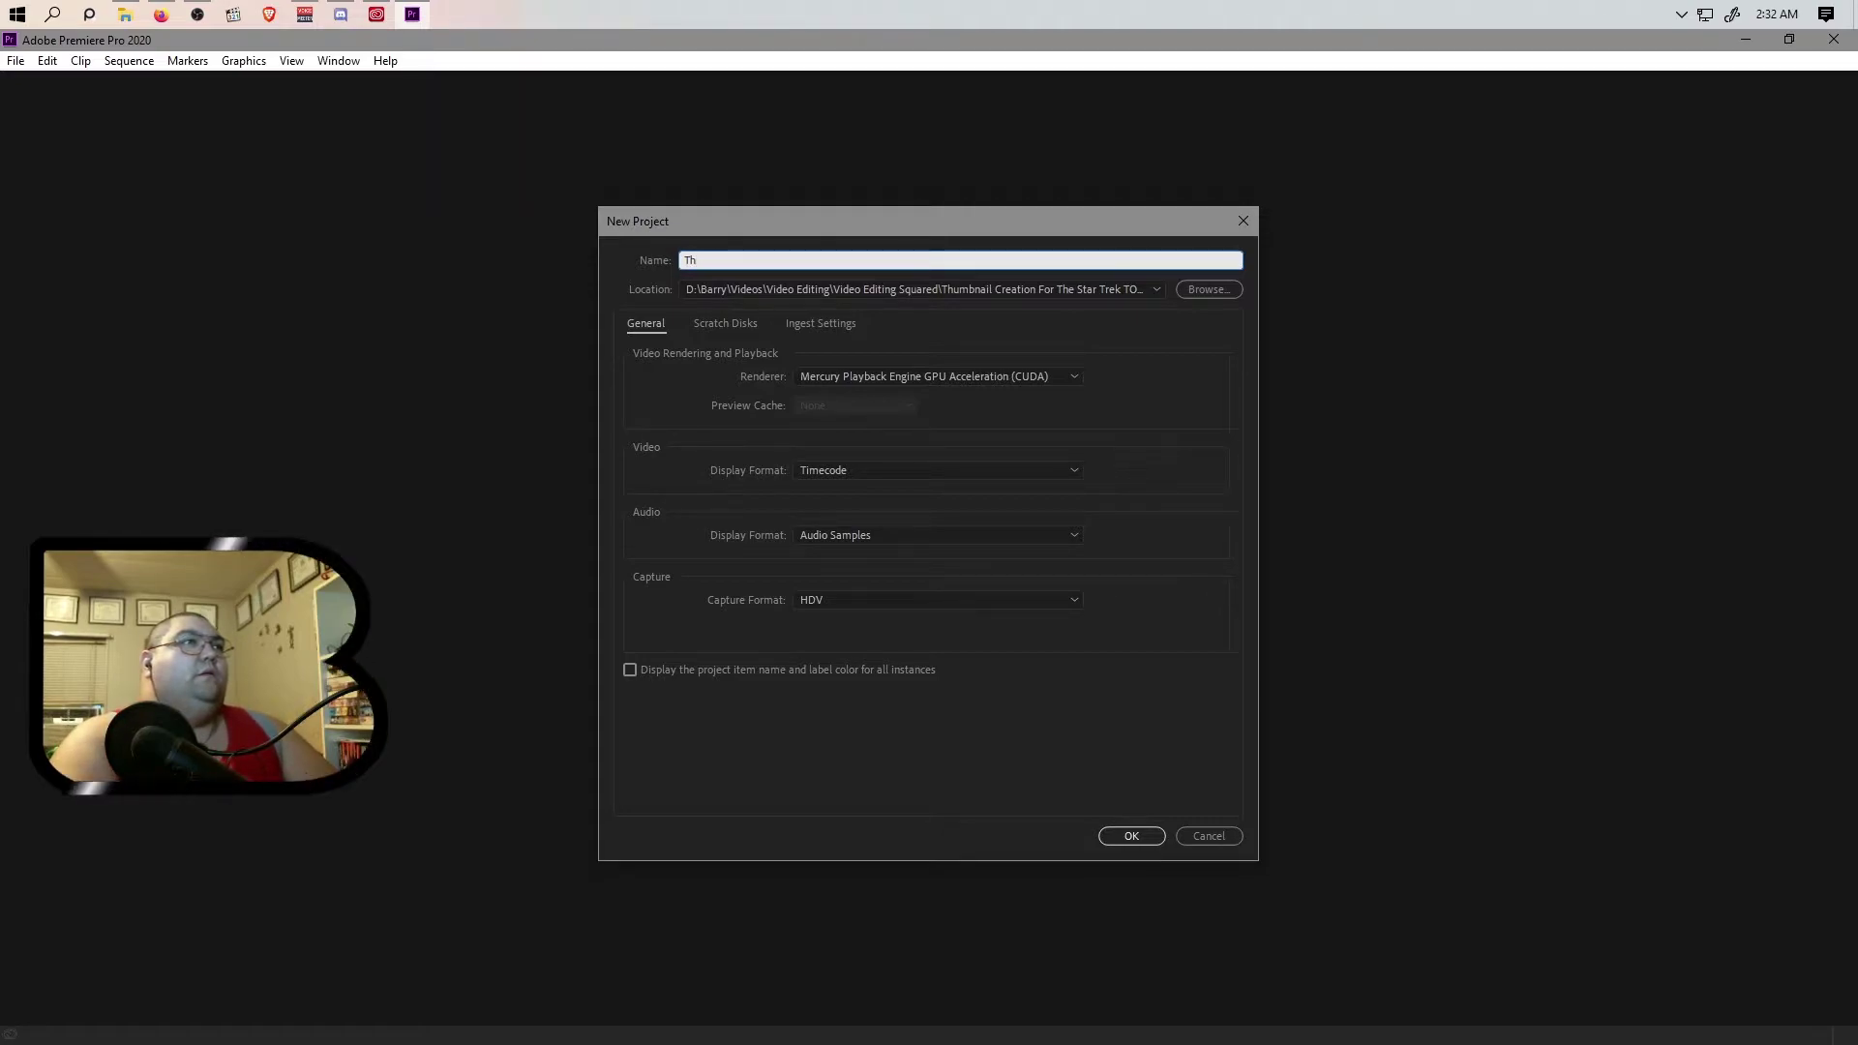
{"action": "type", "text": "umbnail Creation"}
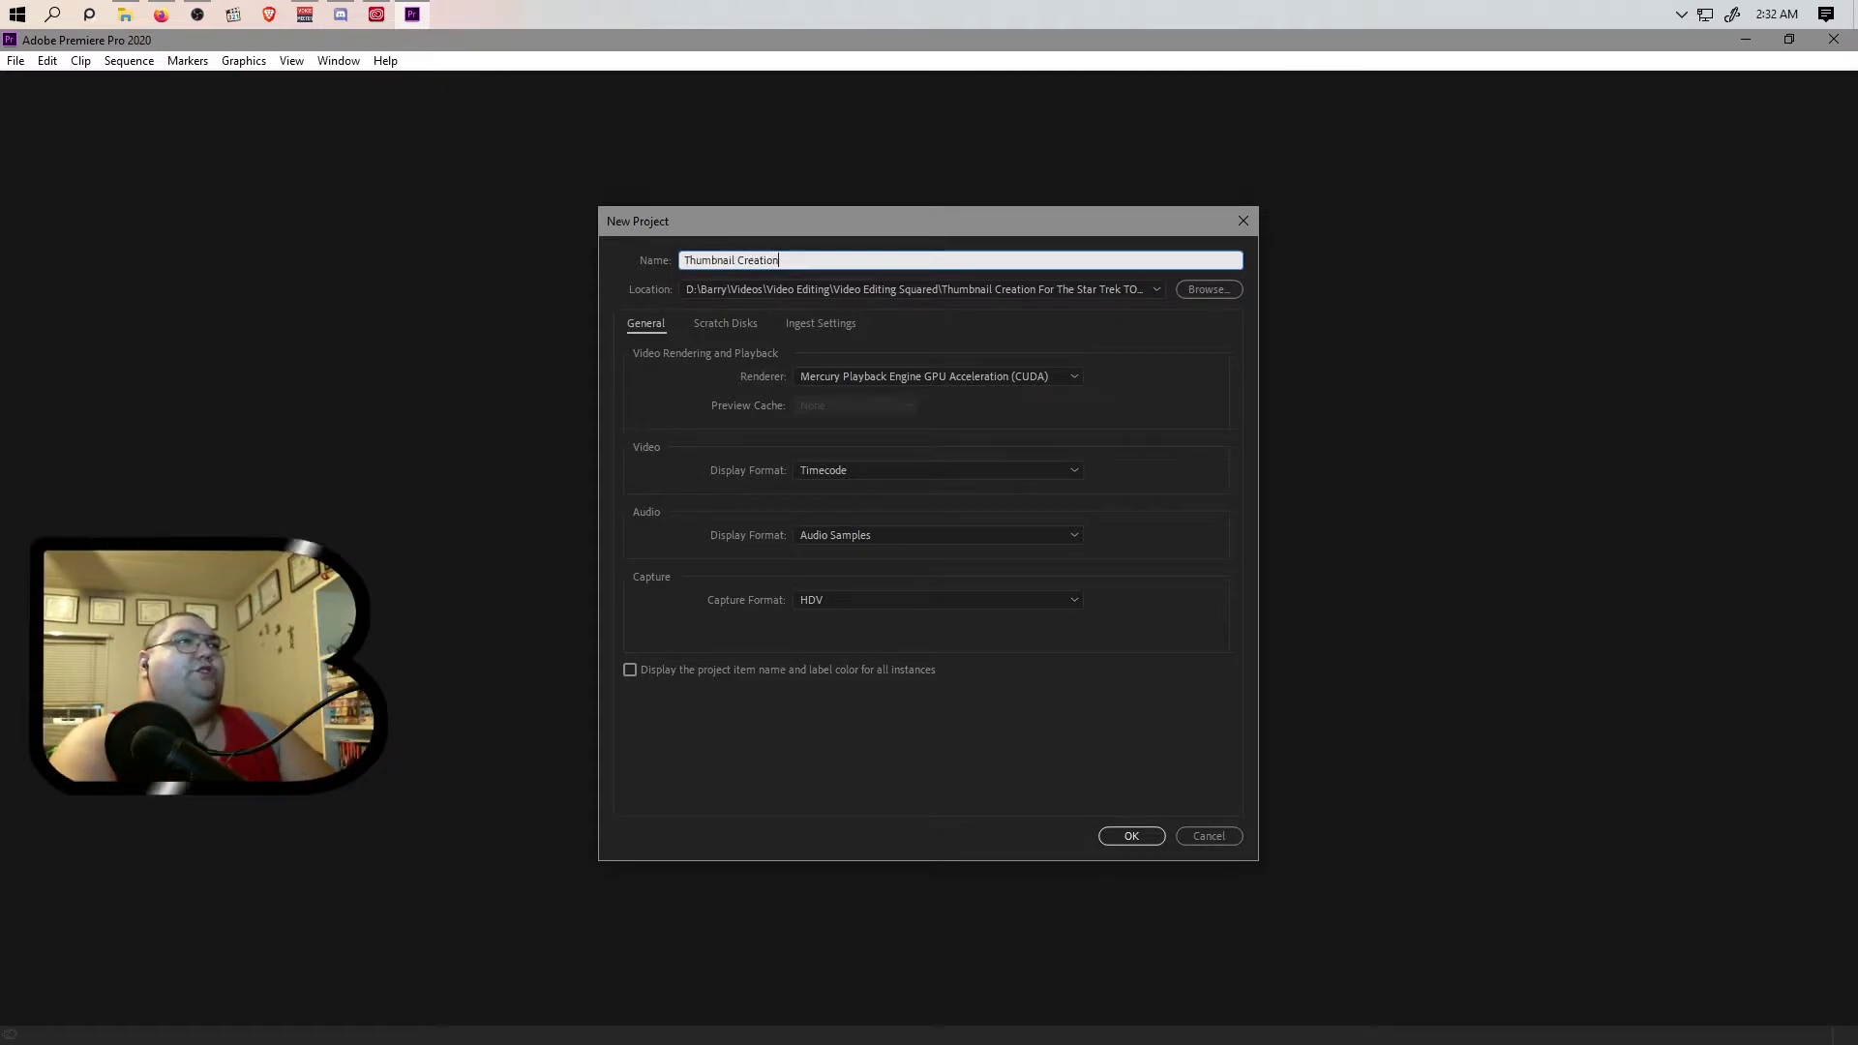
{"action": "type", "text": " for The"}
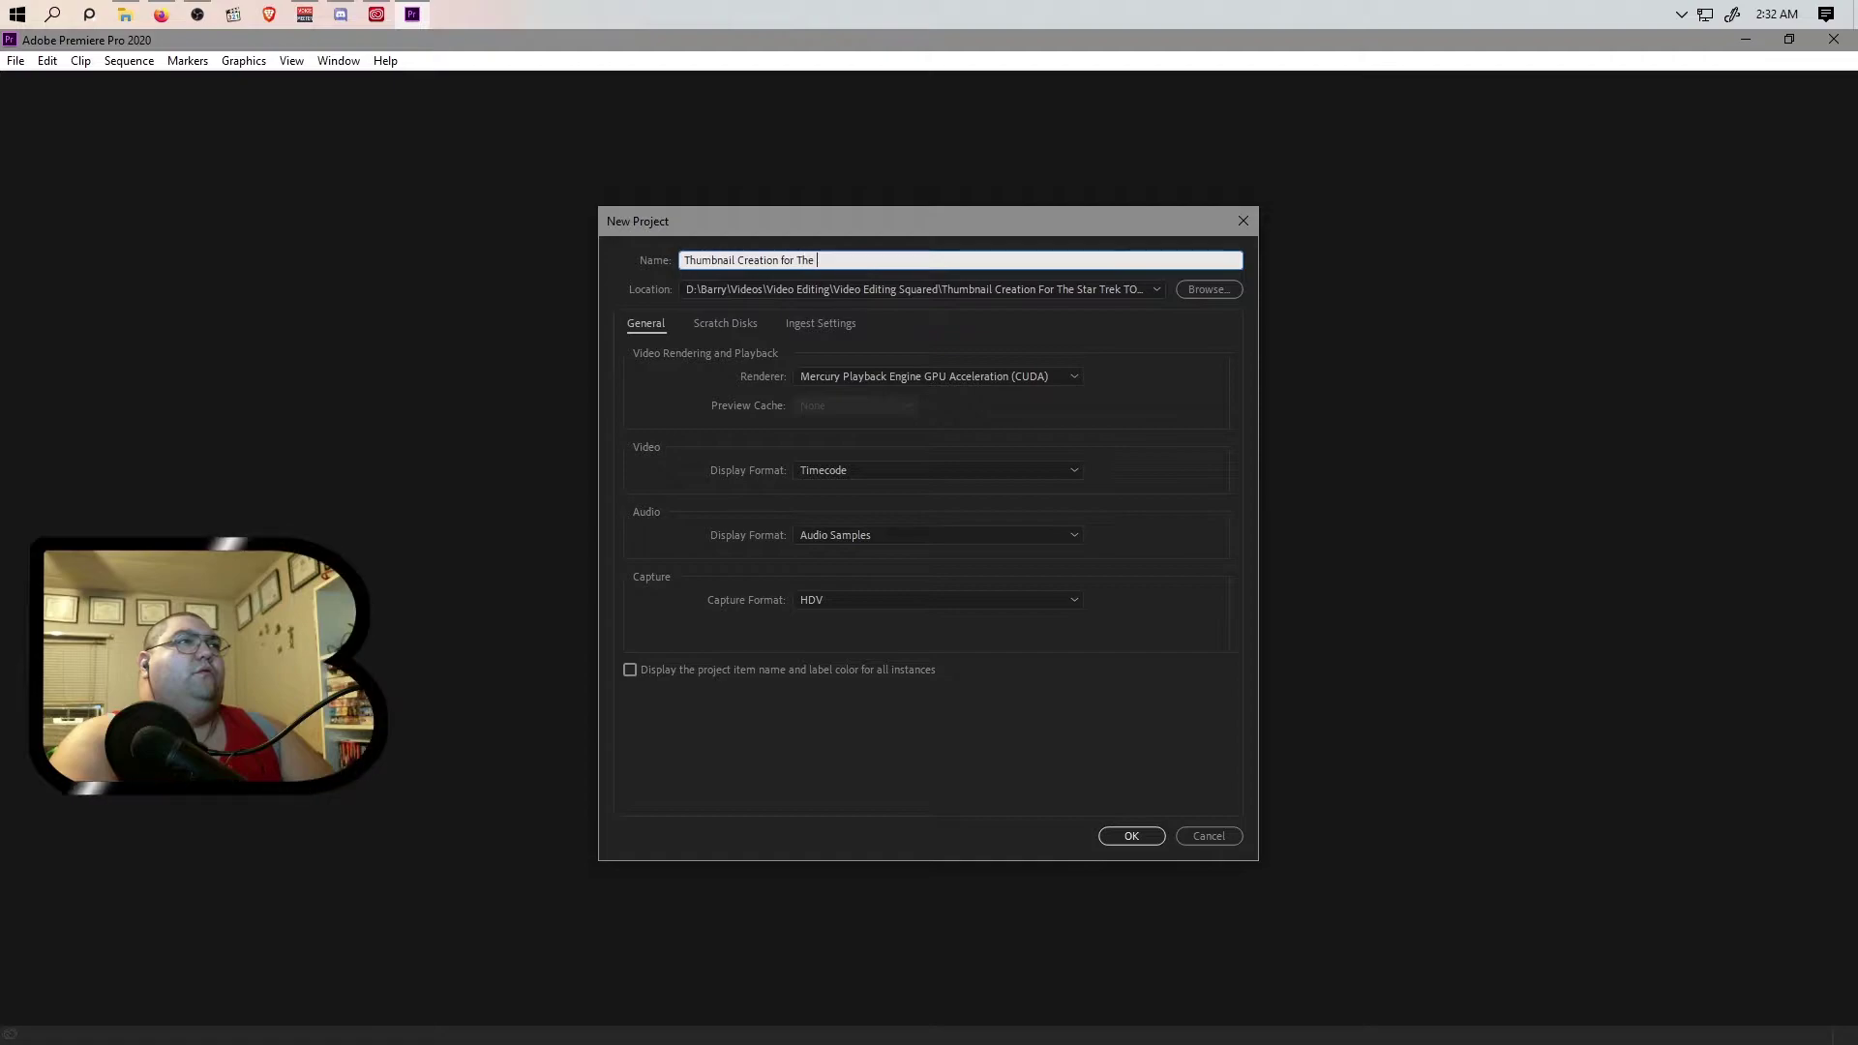
{"action": "key", "text": "BackSpace"}
{"action": "key", "text": "BackSpace"}
{"action": "key", "text": "BackSpace"}
{"action": "key", "text": "BackSpace"}
{"action": "type", "text": "Star"}
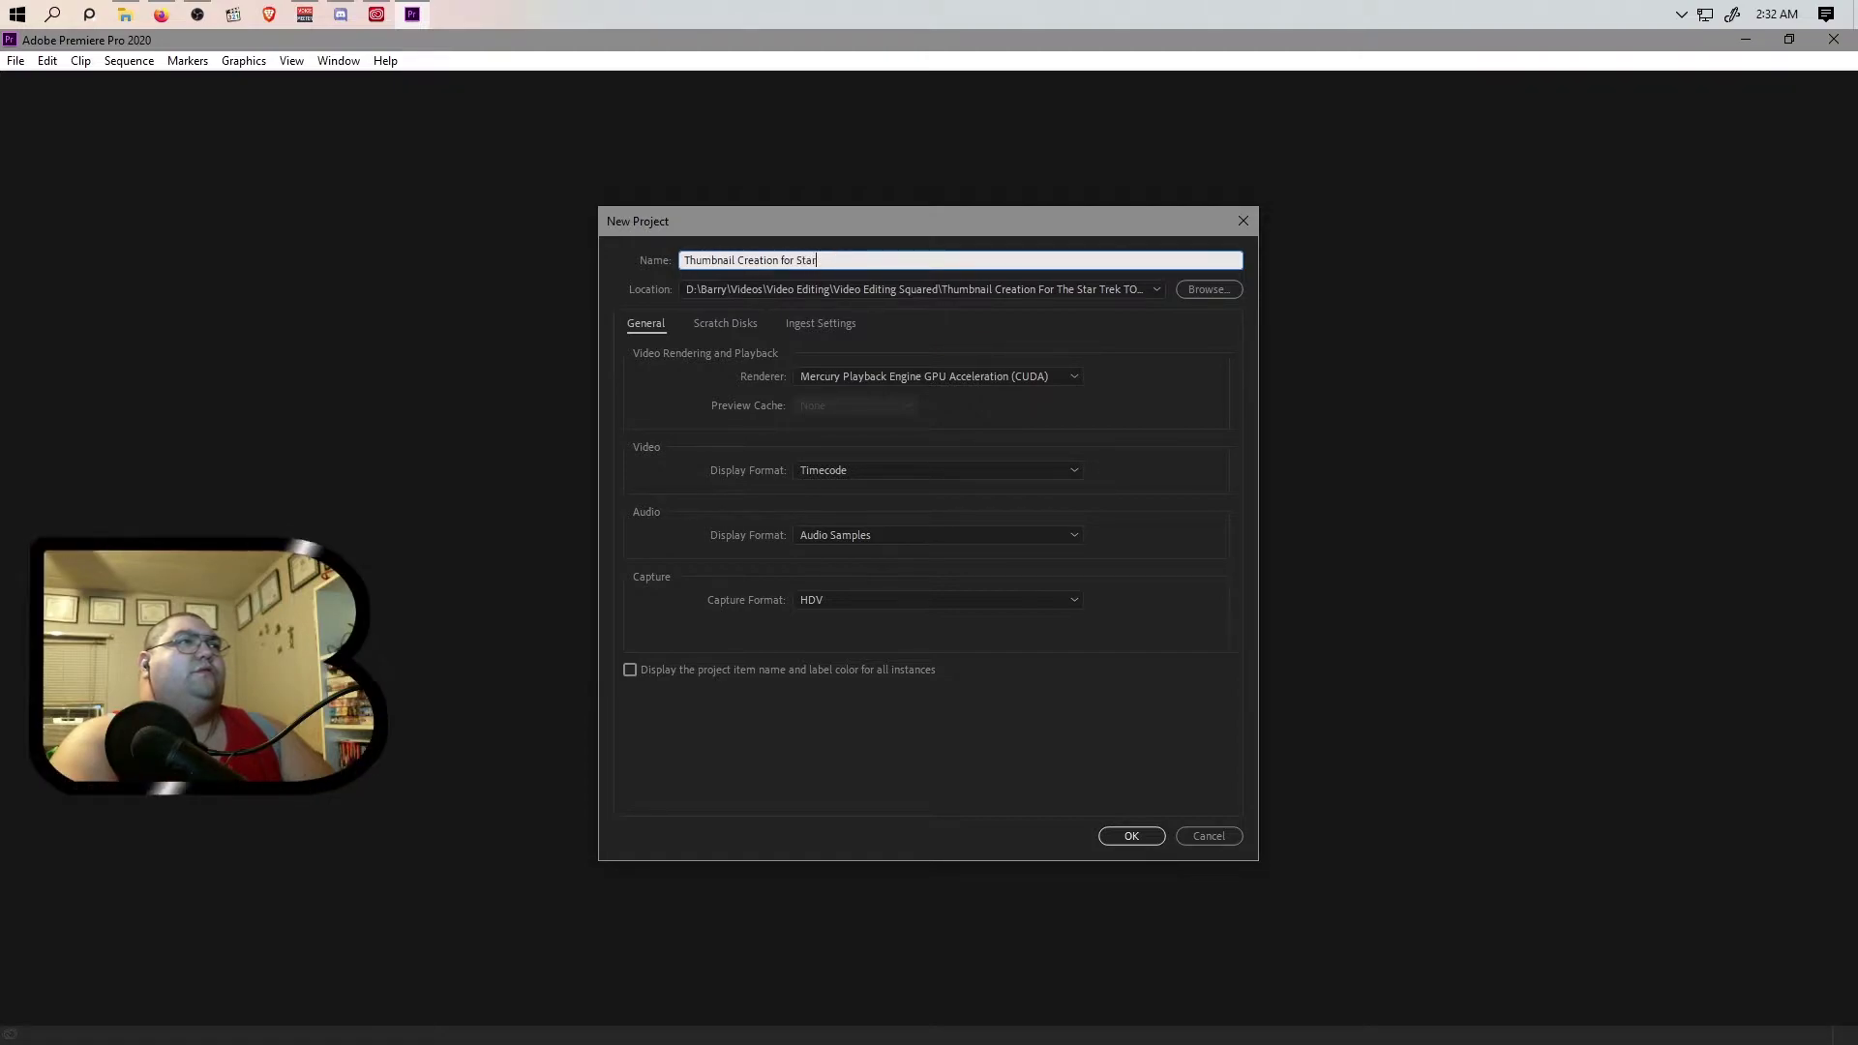
{"action": "type", "text": " Trek TOS"}
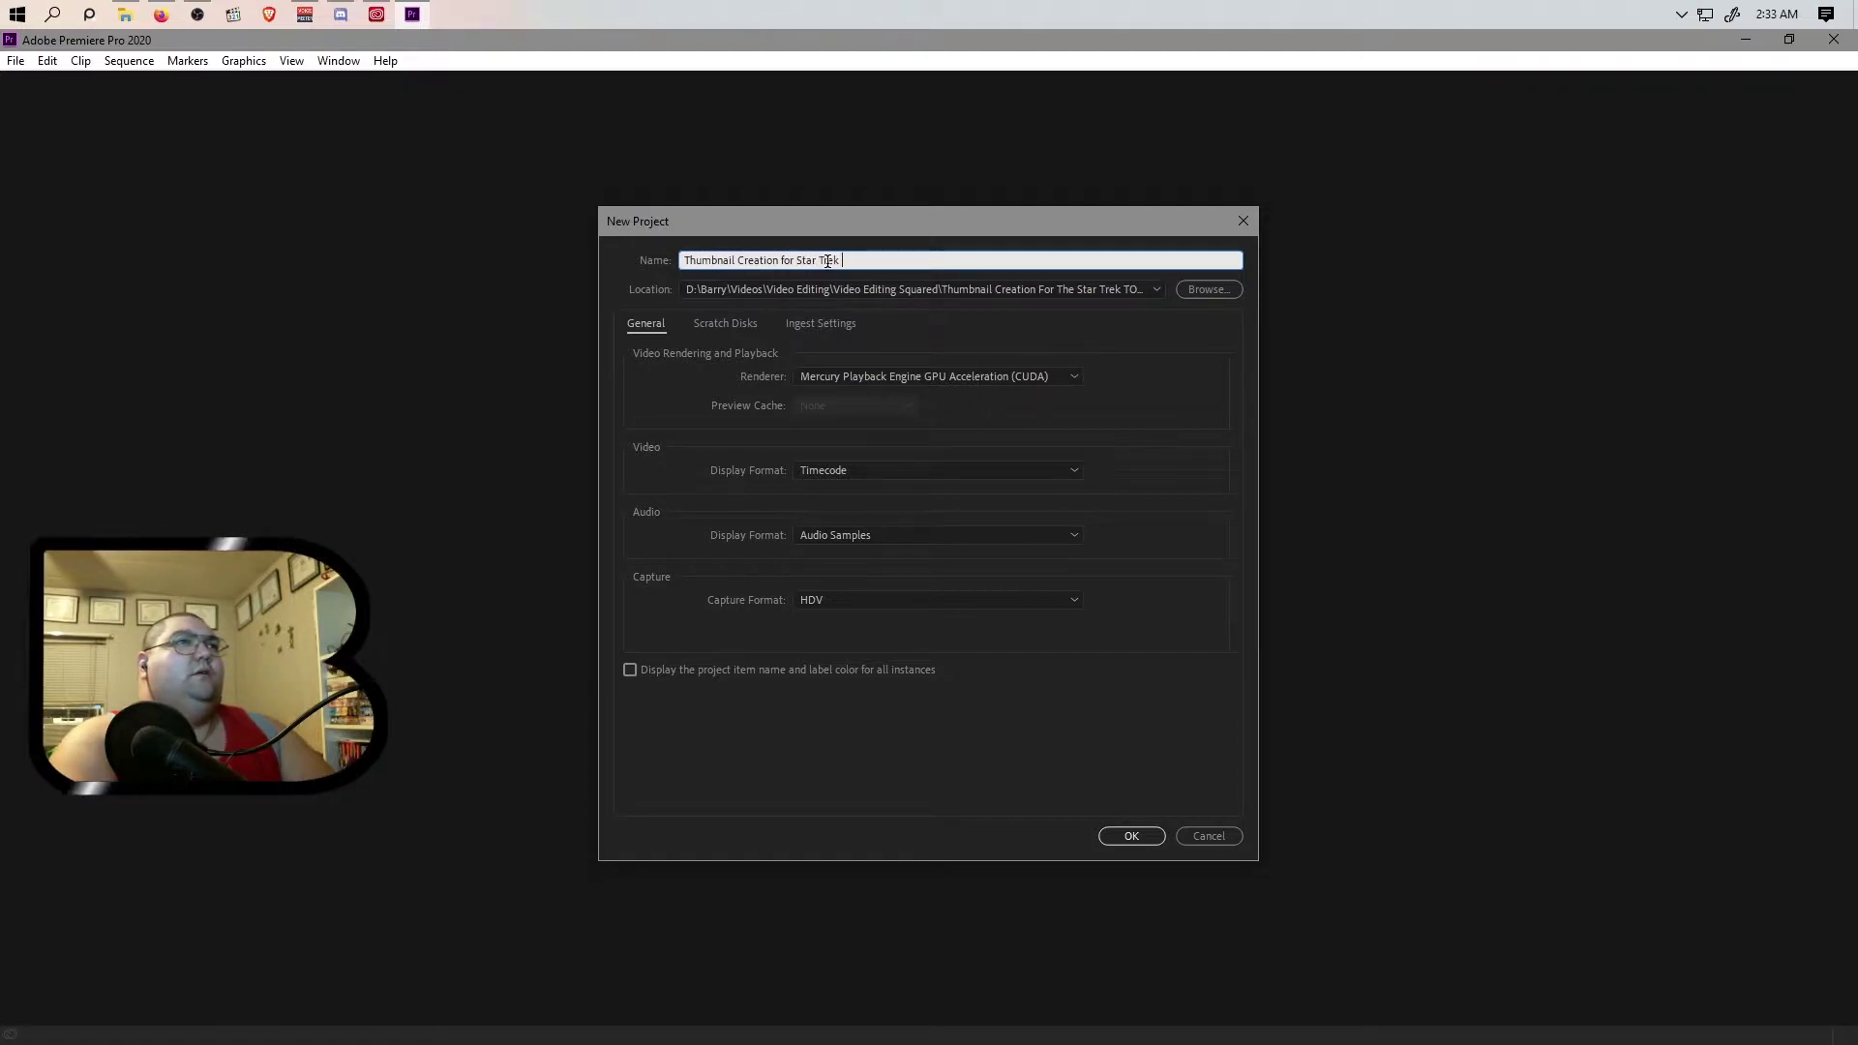
{"action": "key", "text": "BackSpace"}
{"action": "key", "text": "BackSpace"}
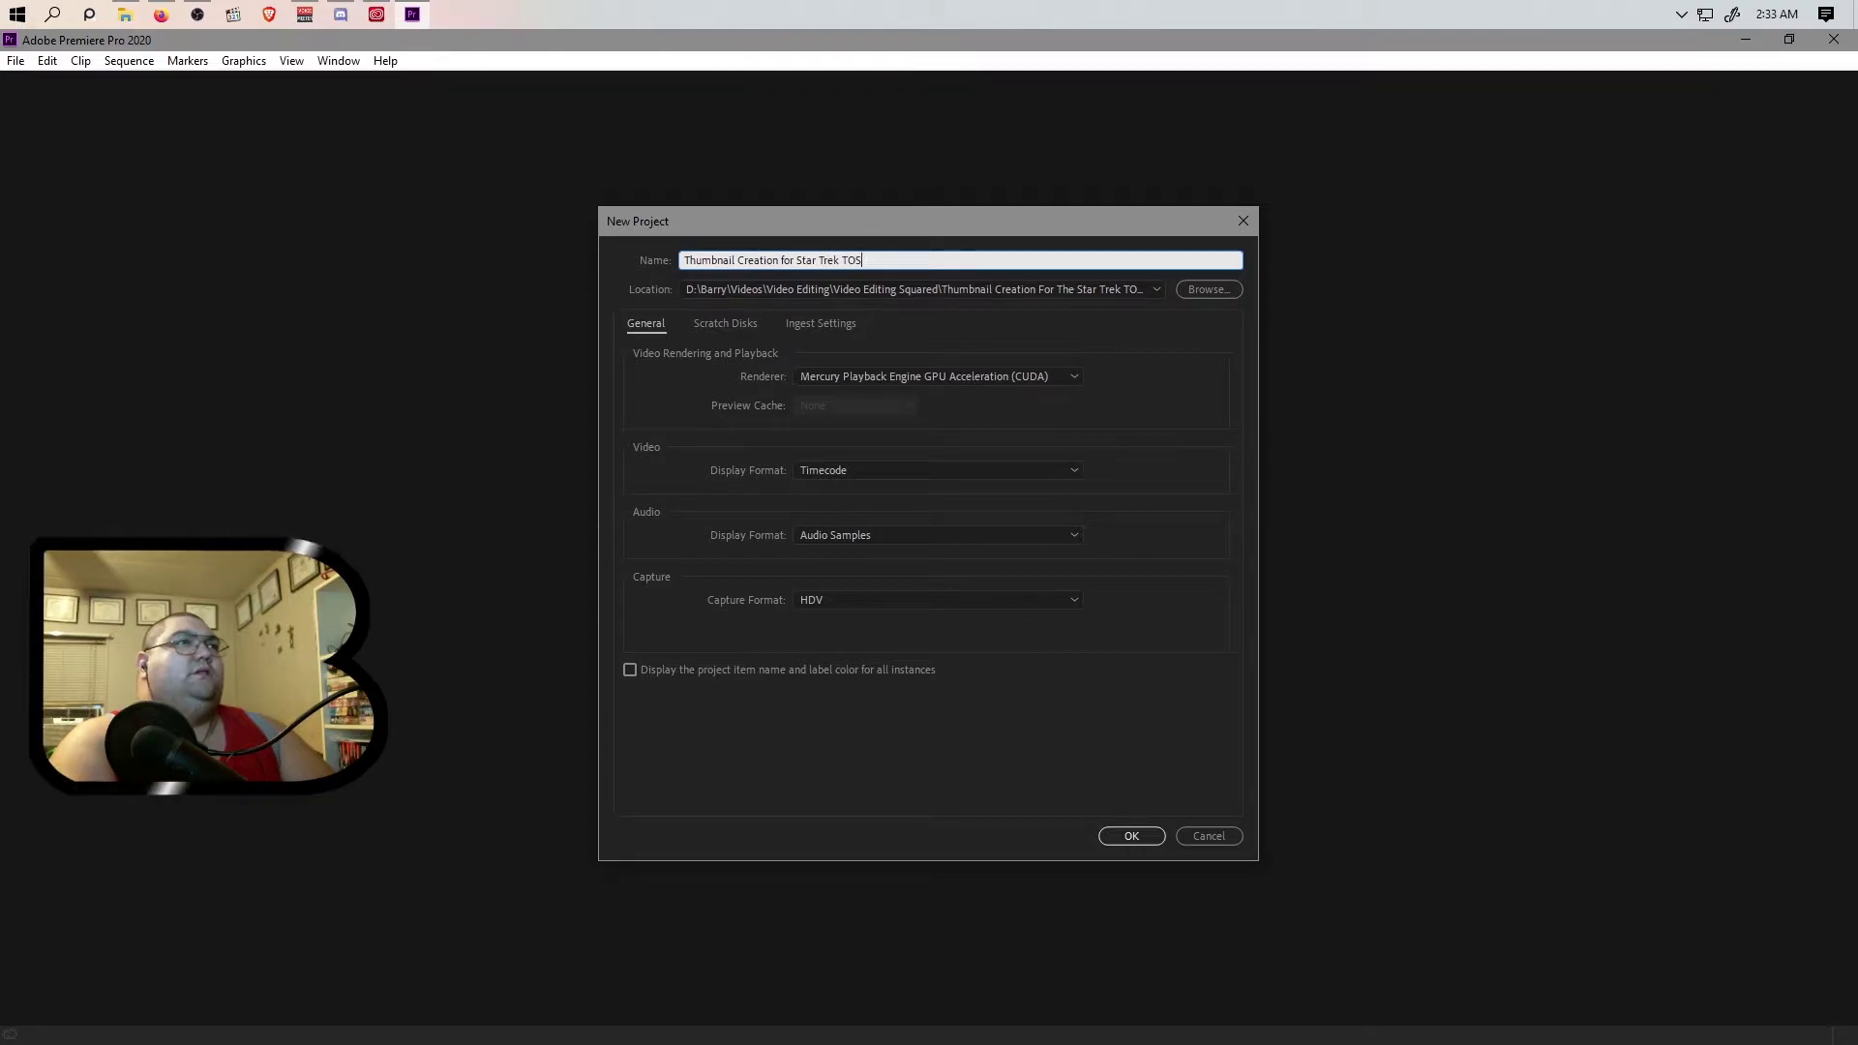
{"action": "type", "text": "S"}
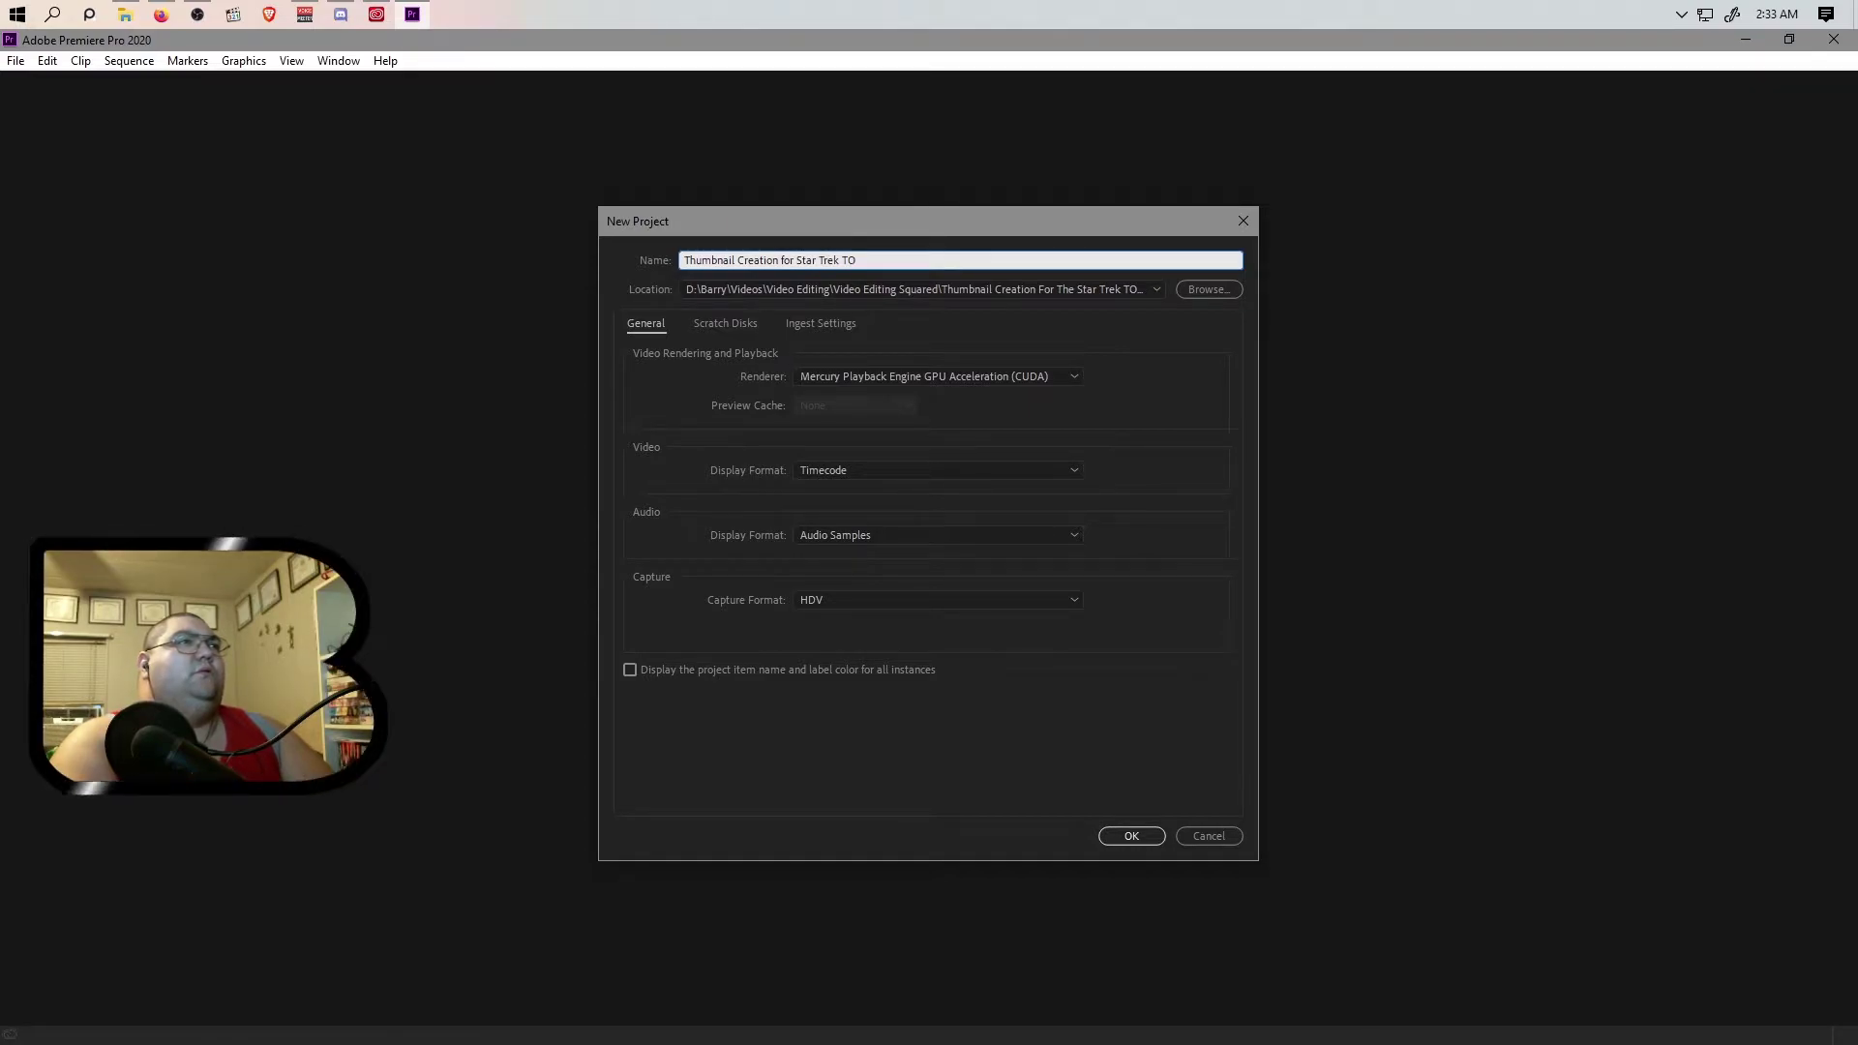
{"action": "type", "text": " S"}
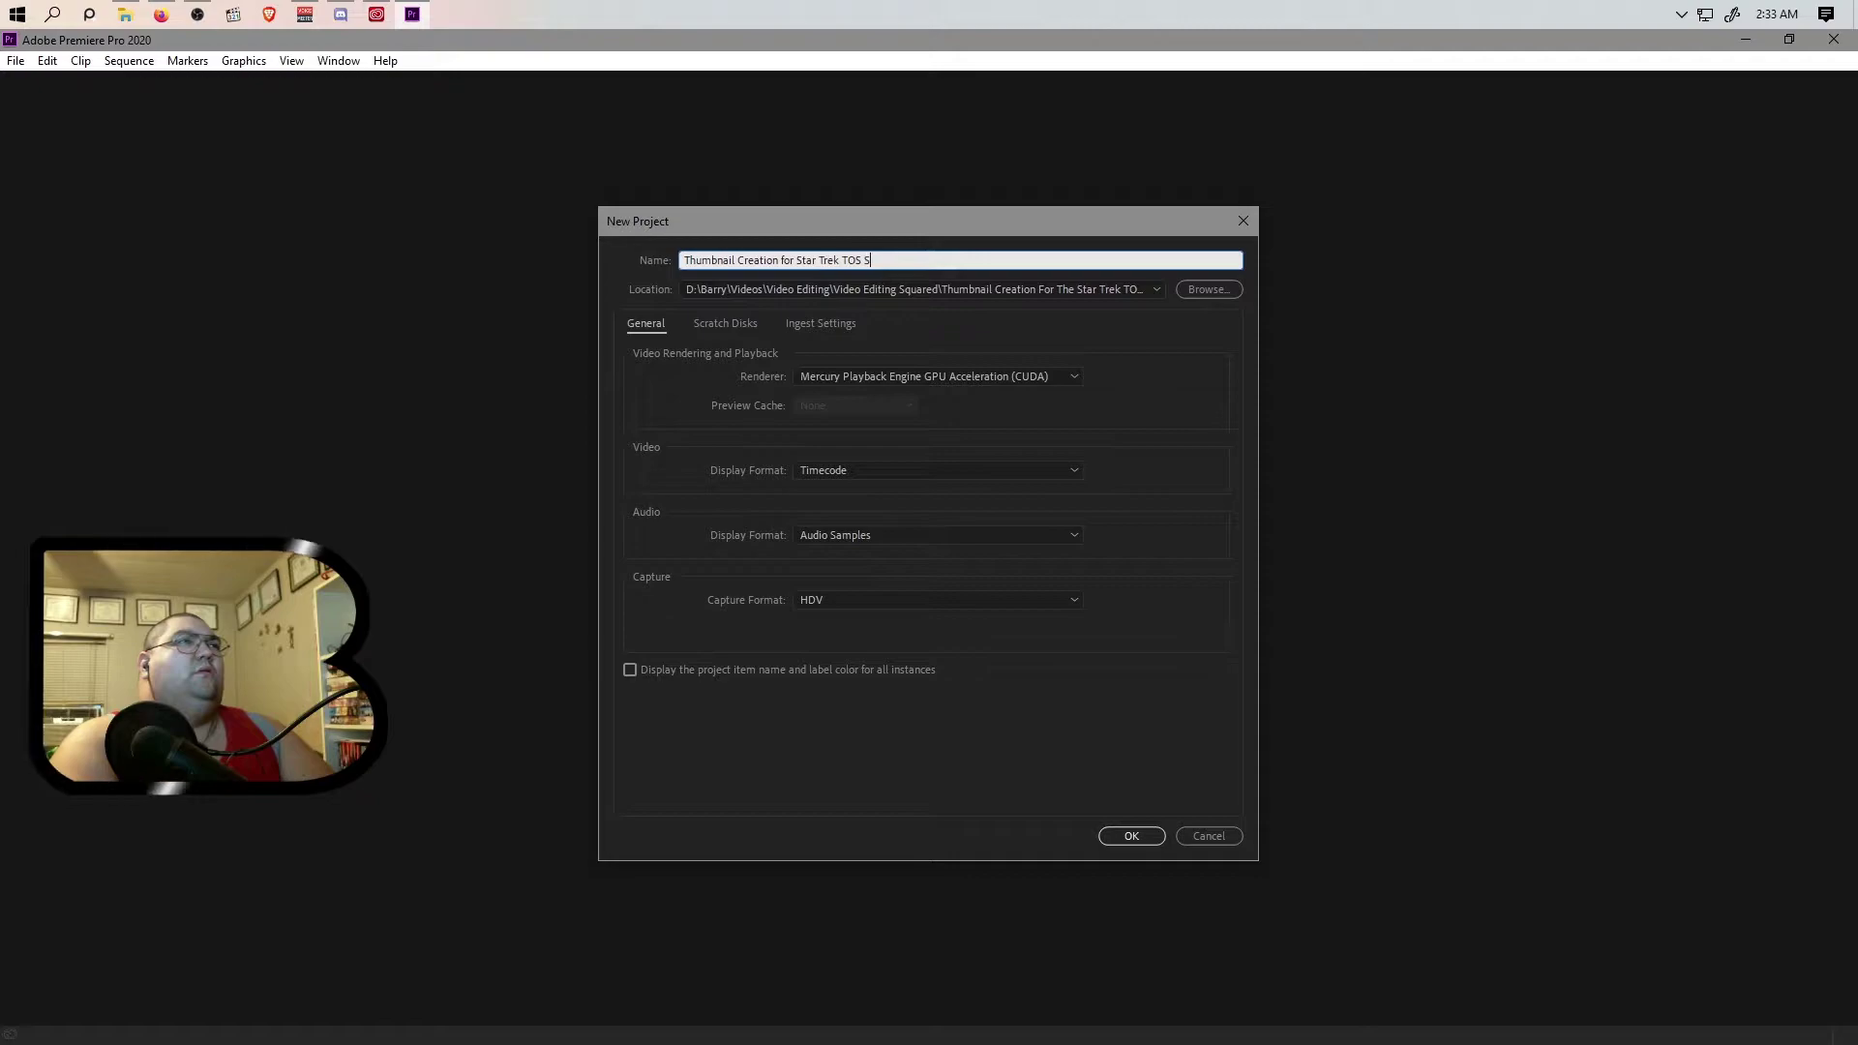
{"action": "type", "text": "02 Thumb"}
{"action": "type", "text": "Reca"}
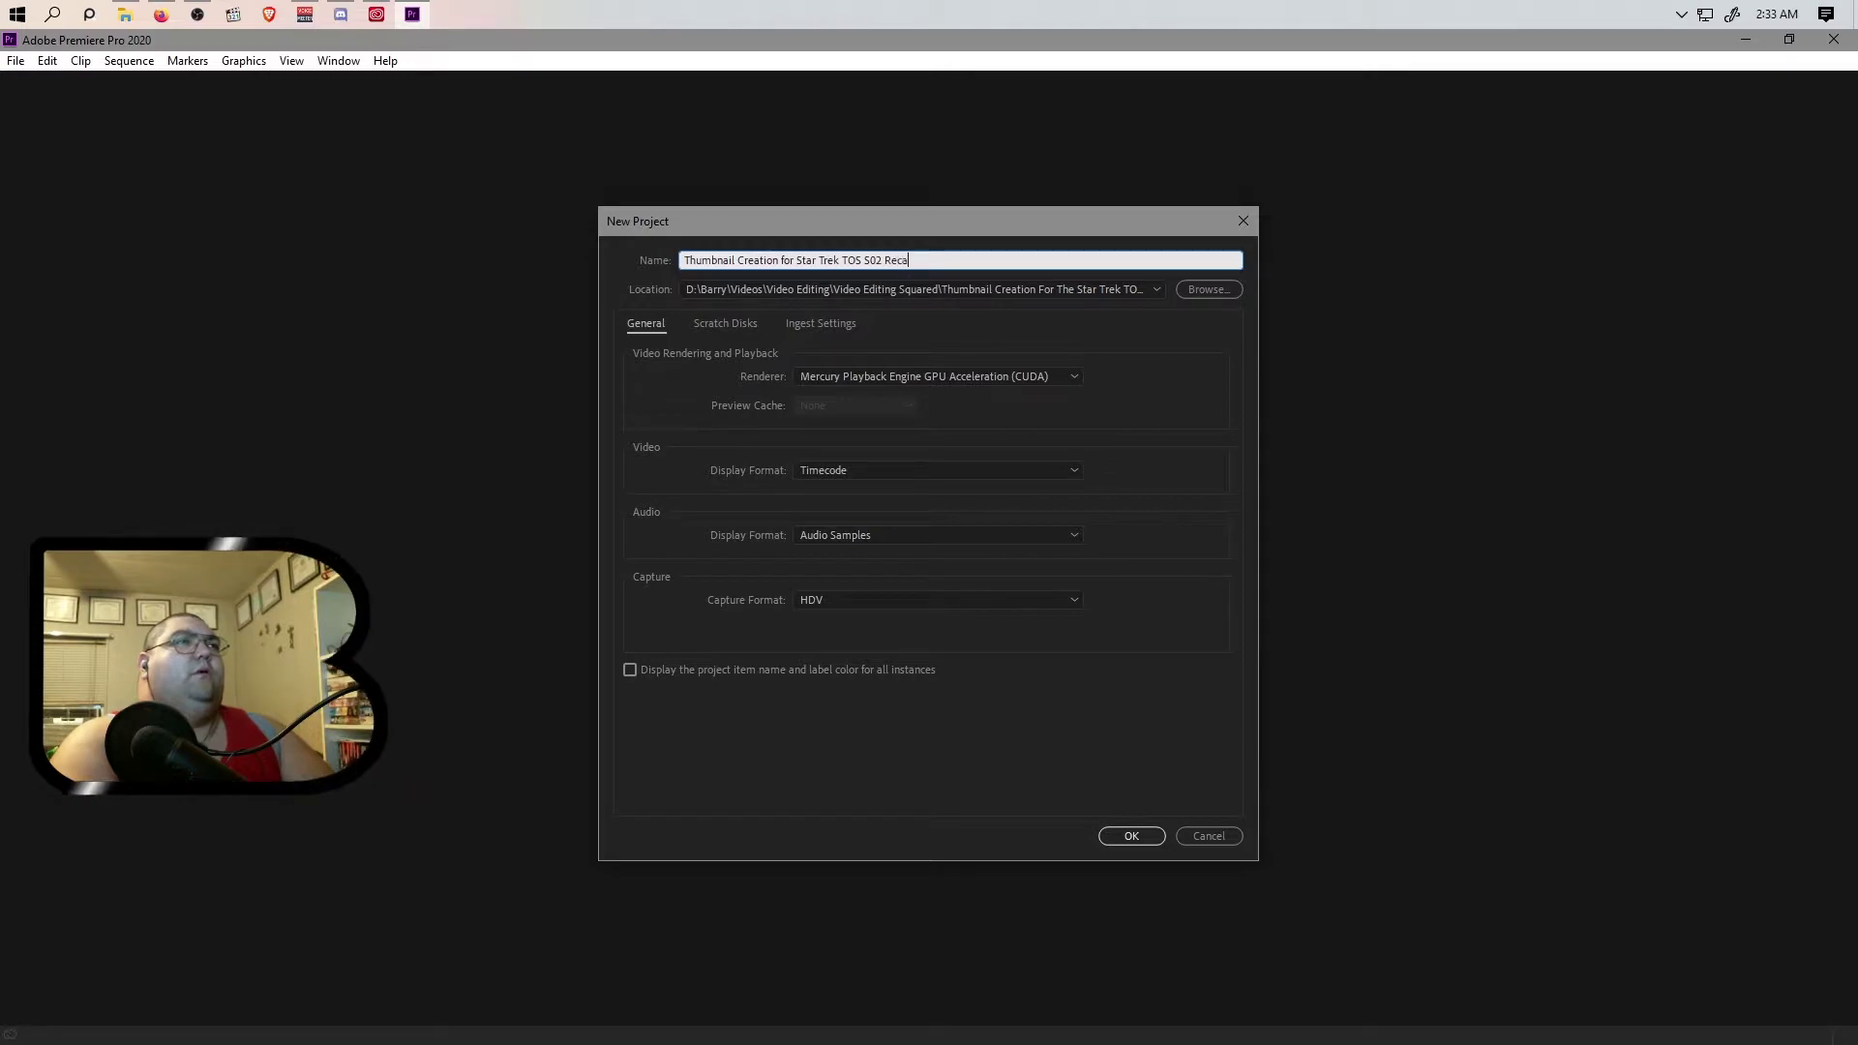
{"action": "type", "text": "p Thumbnail C"}
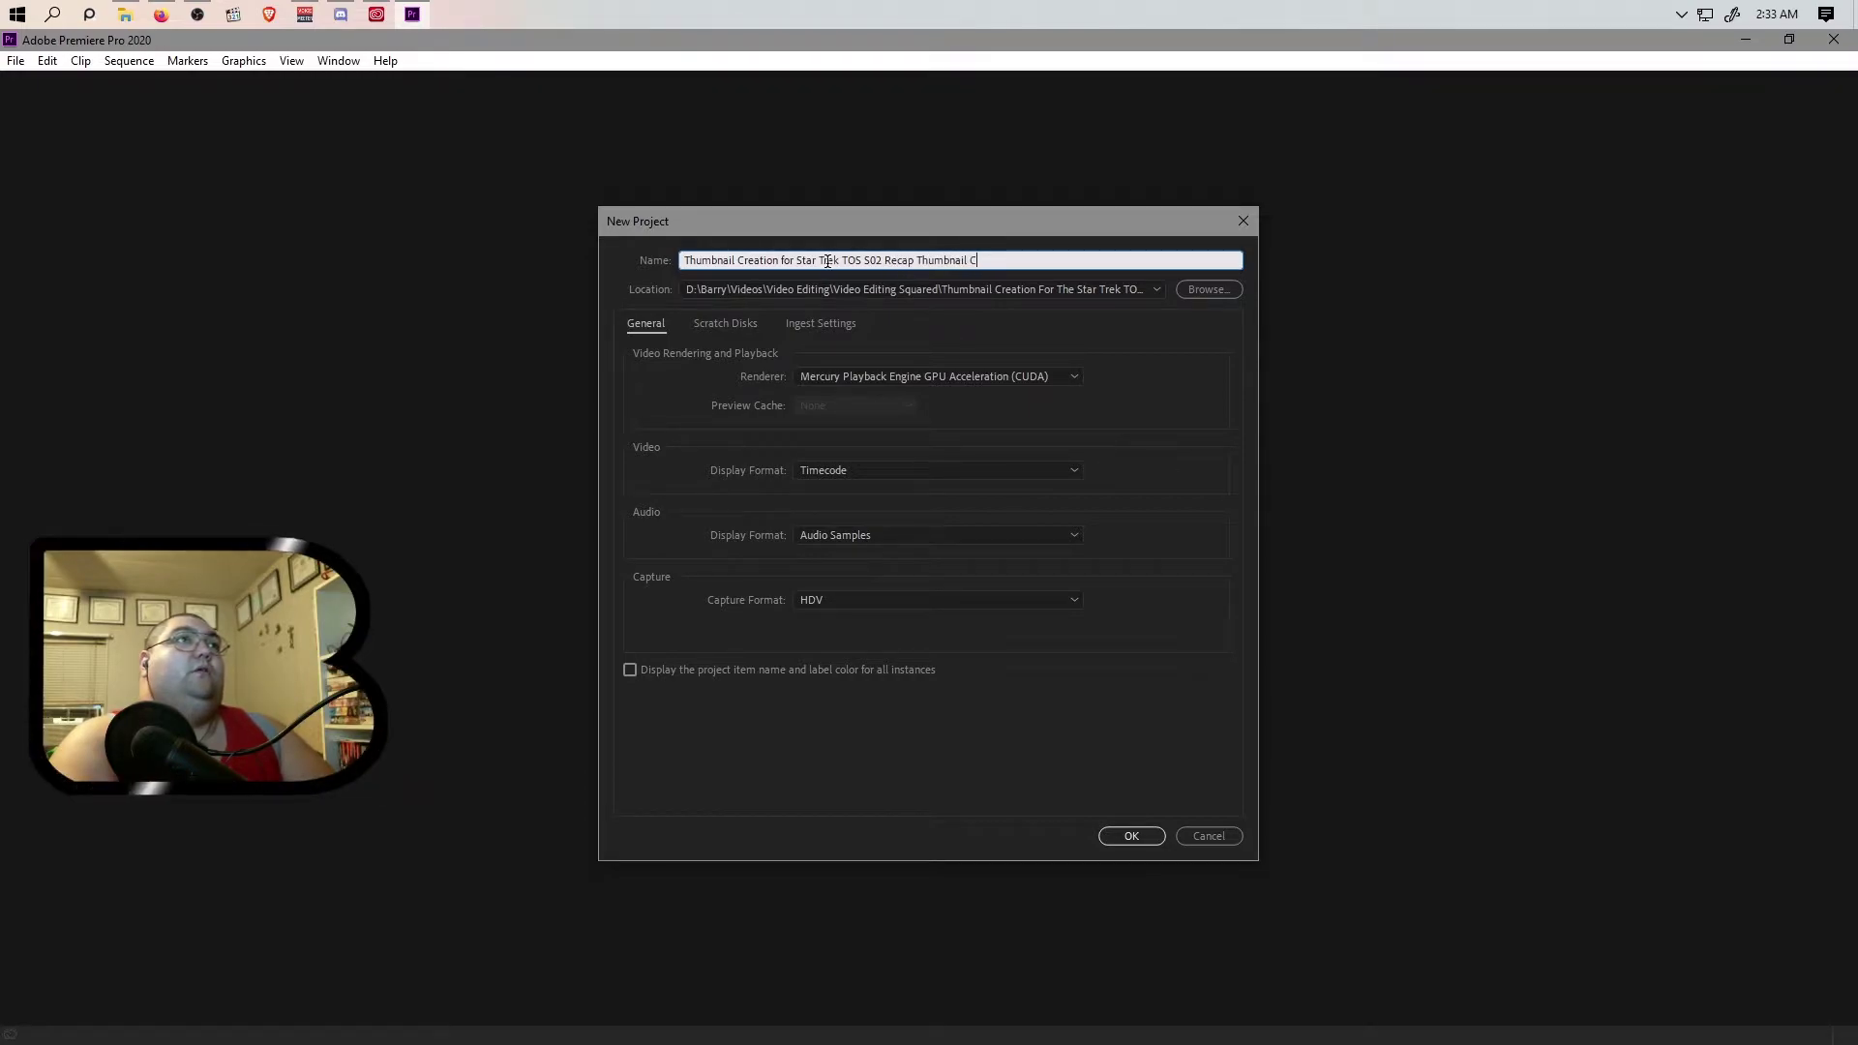
{"action": "type", "text": "reation Video"}
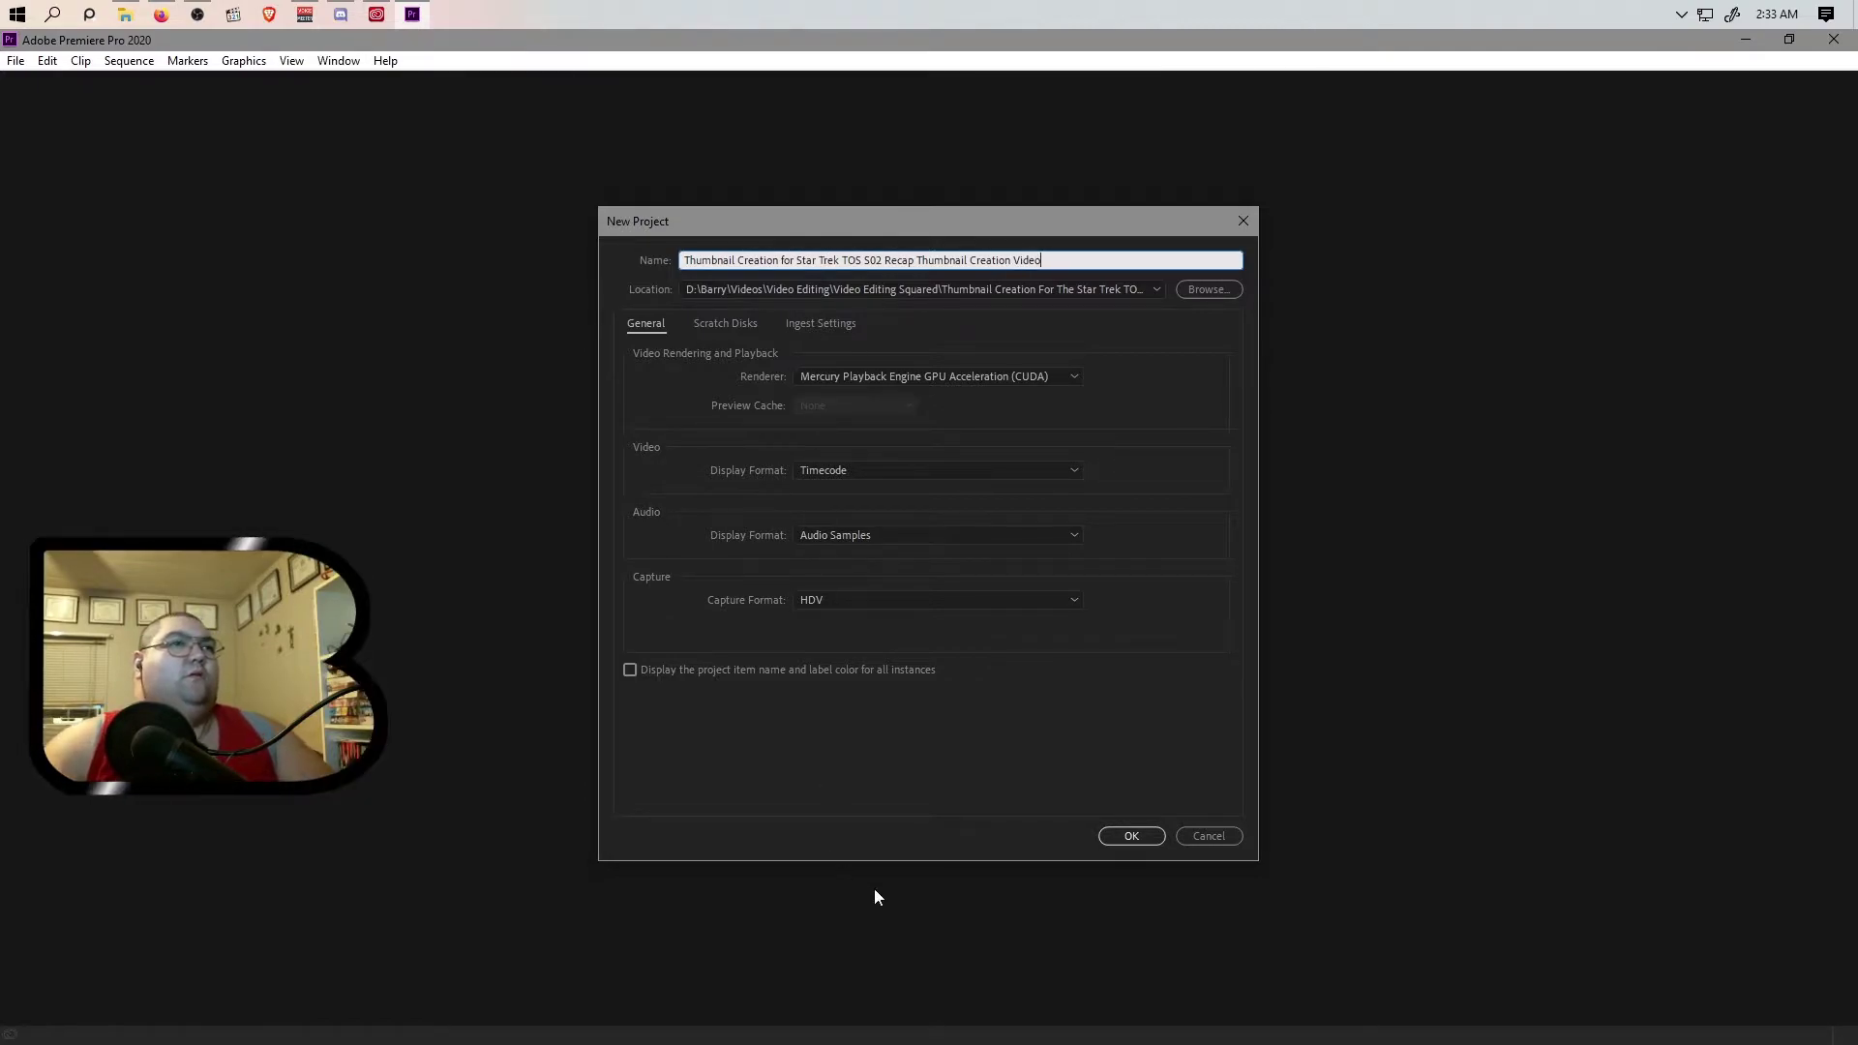
{"action": "left_click", "coordinate": [1128, 837]}
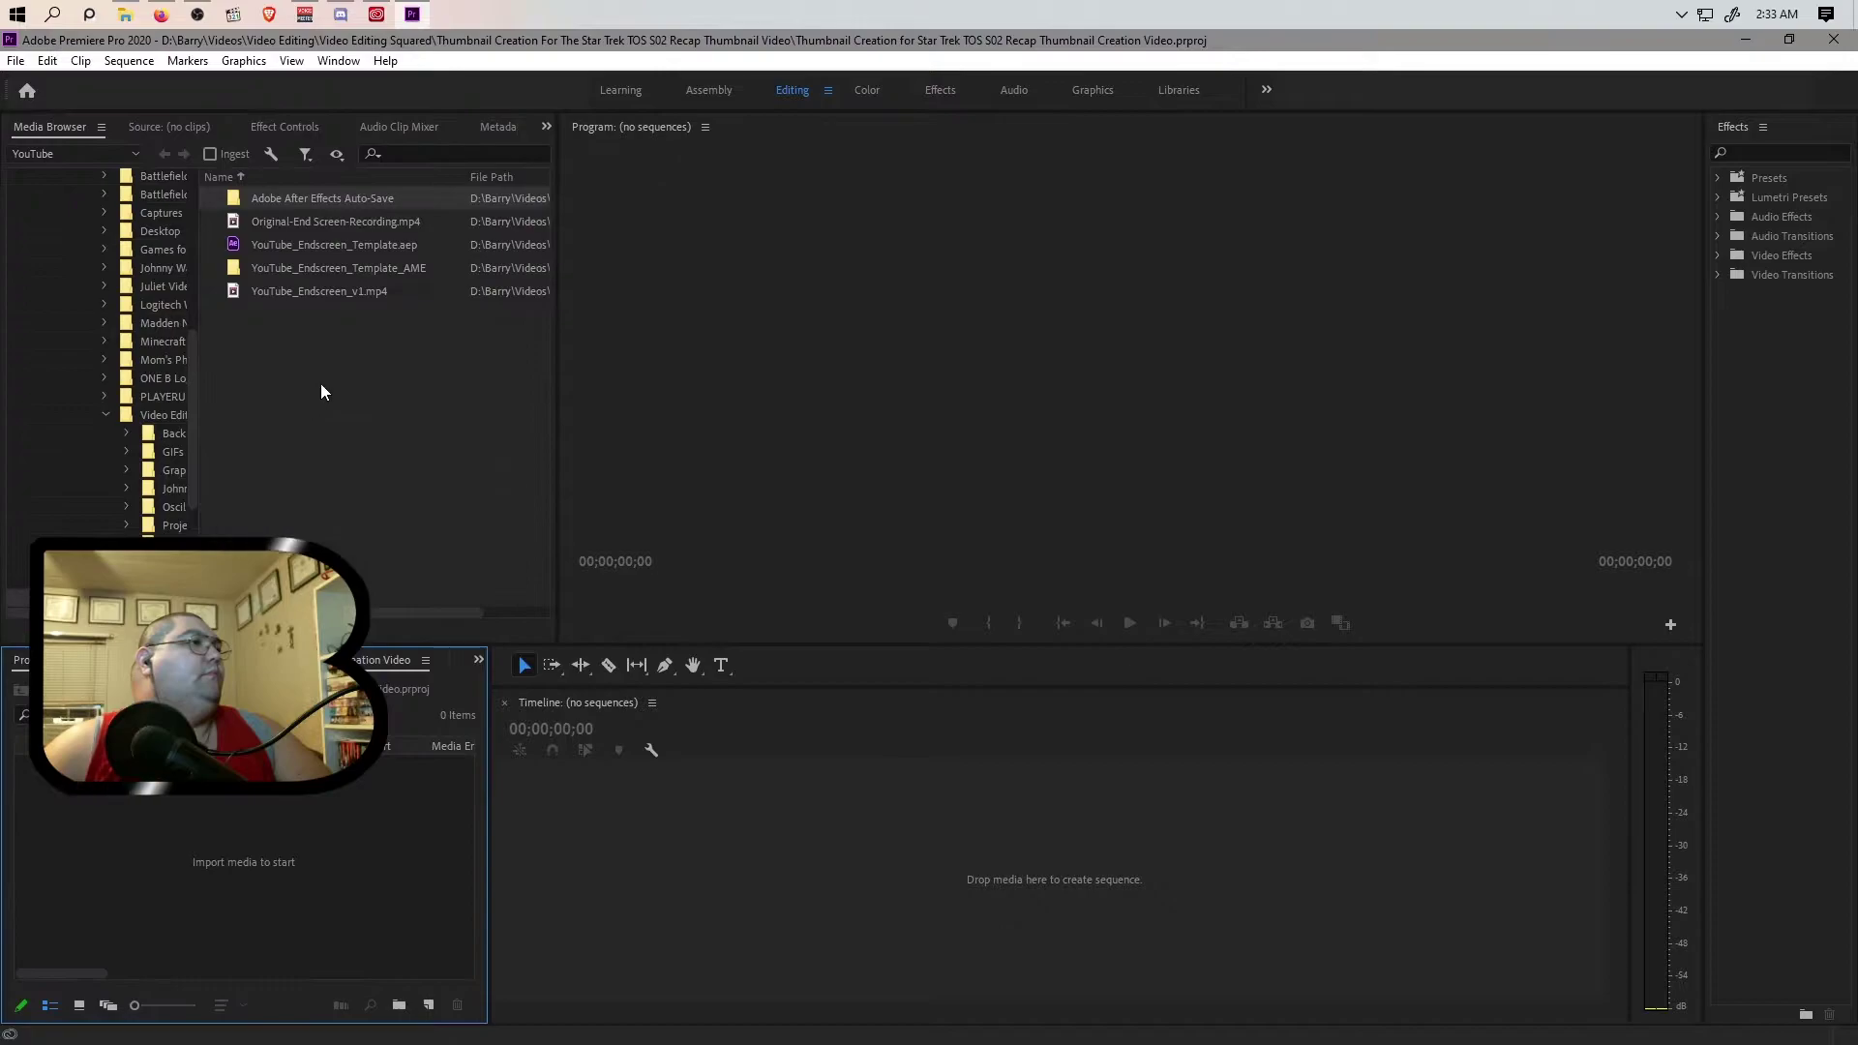
Step: Show the contents of the Videos folder in the Media Browser
{"action": "scroll", "coordinate": [131, 394], "scroll_direction": "up", "scroll_amount": 4}
{"action": "left_click", "coordinate": [136, 339]}
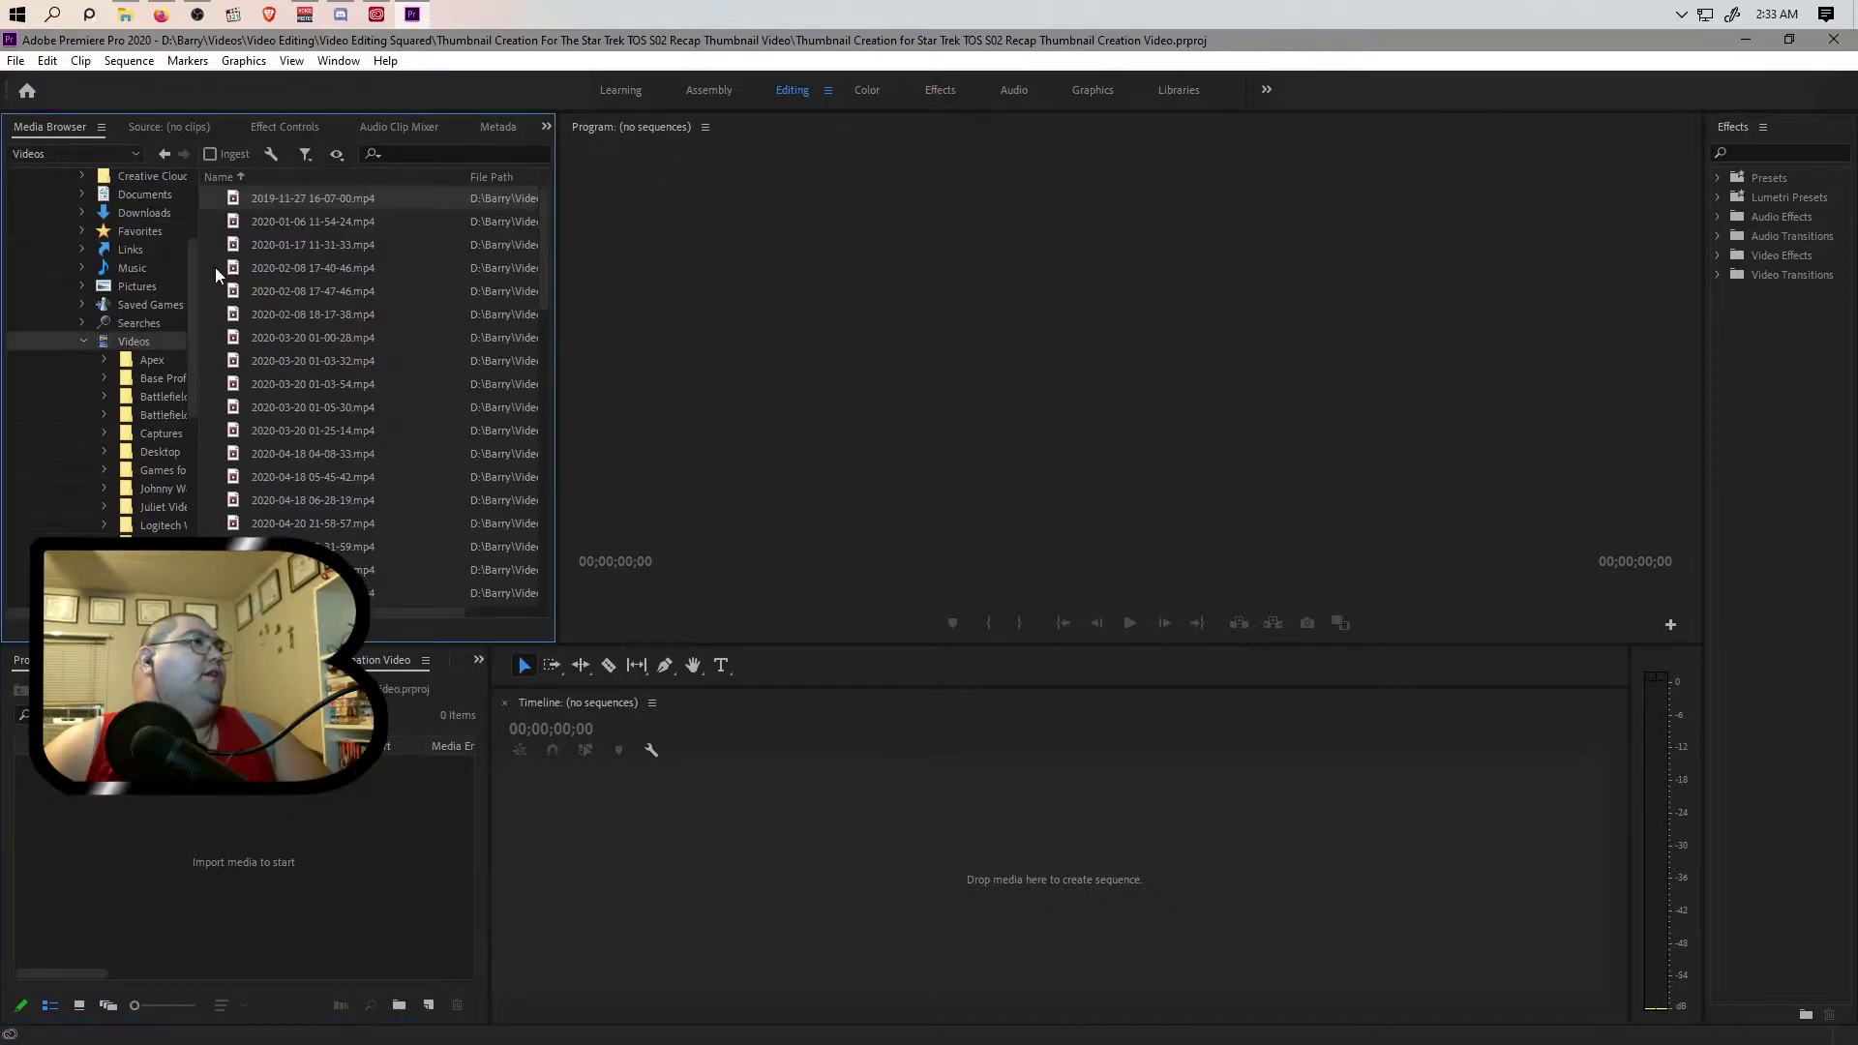
{"action": "left_click", "coordinate": [125, 13]}
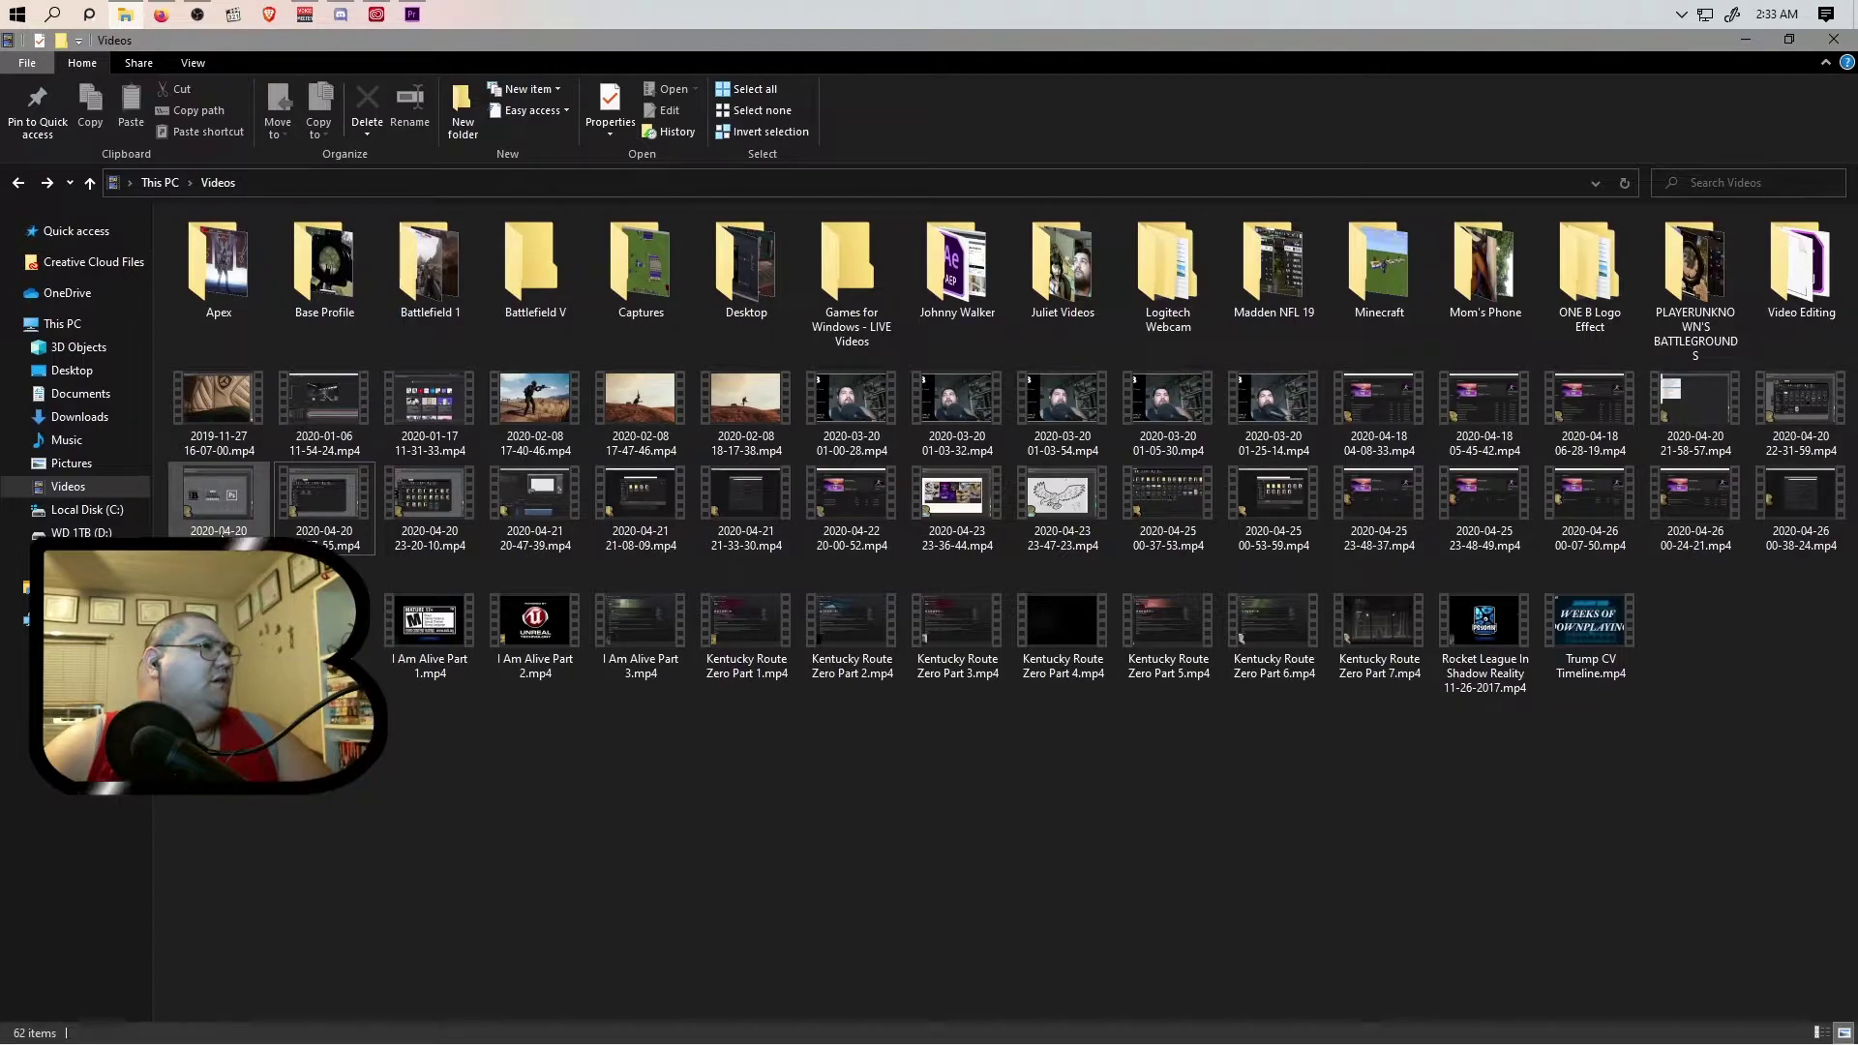
{"action": "left_click", "coordinate": [219, 503]}
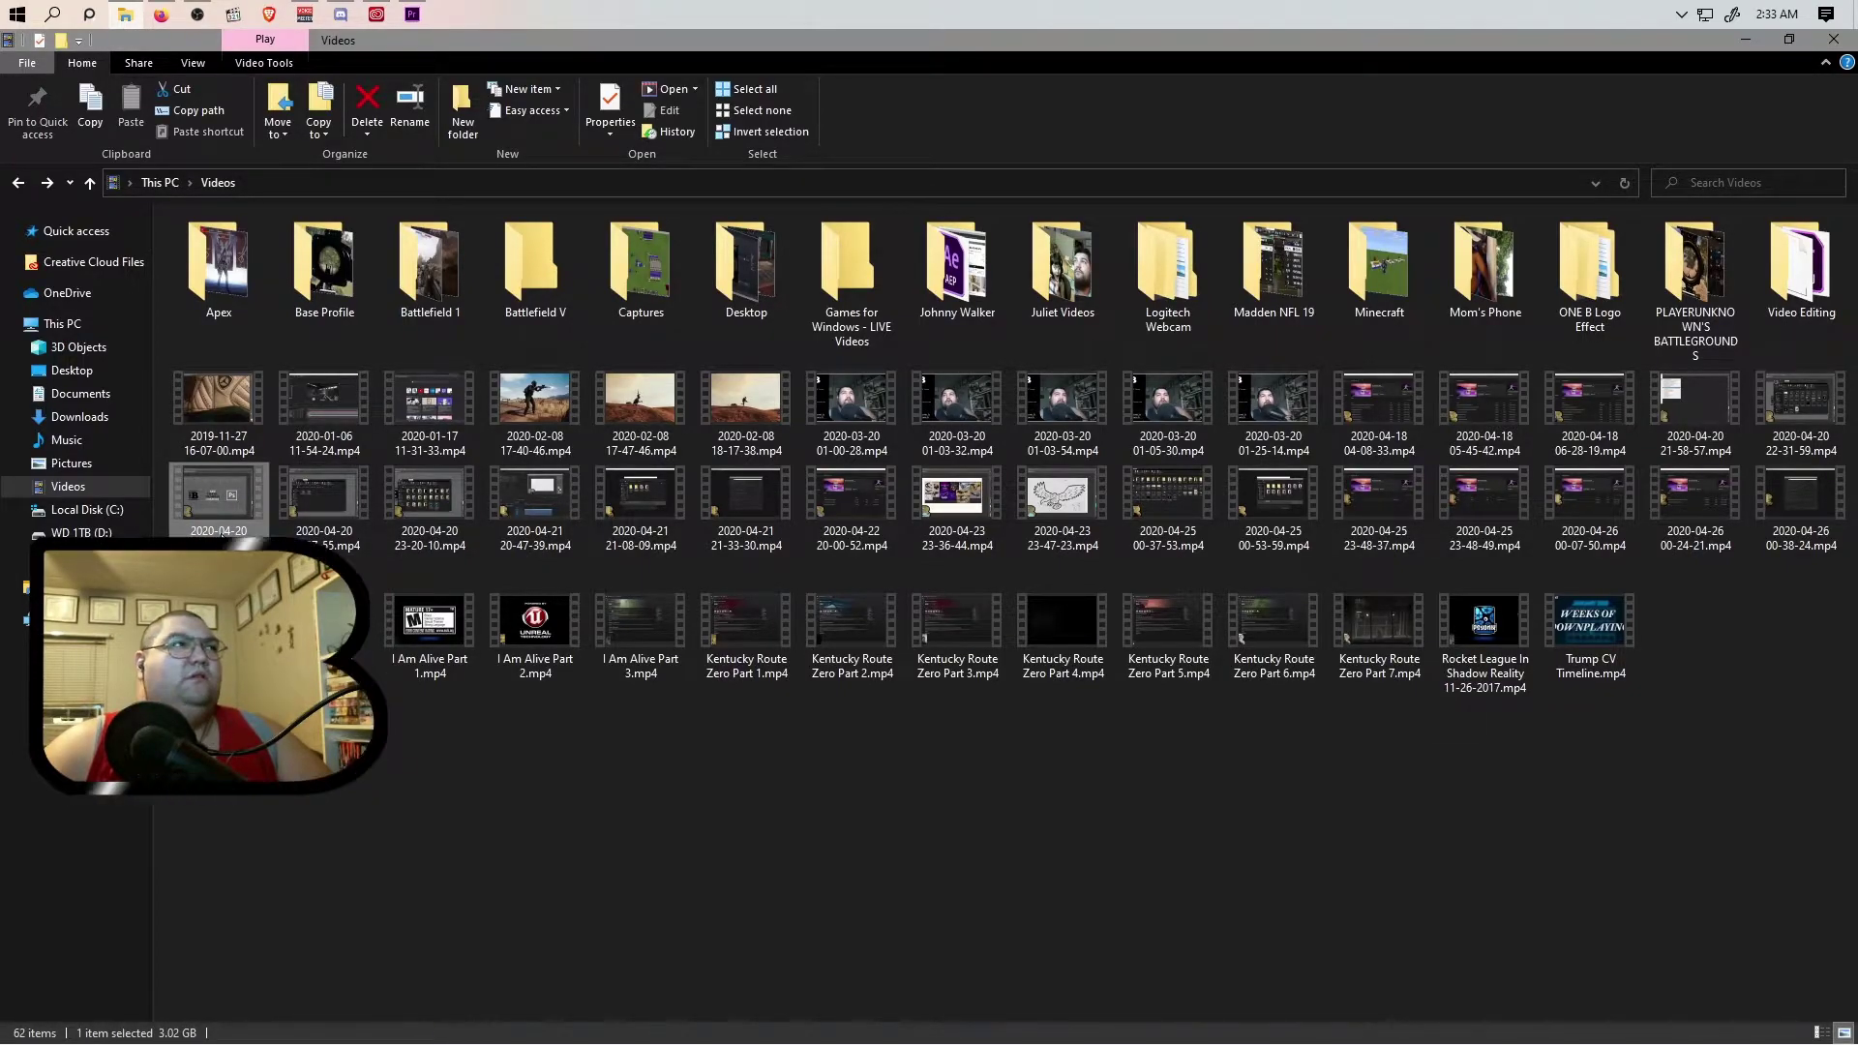
{"action": "double_click", "coordinate": [221, 530]}
{"action": "left_click", "coordinate": [333, 938]}
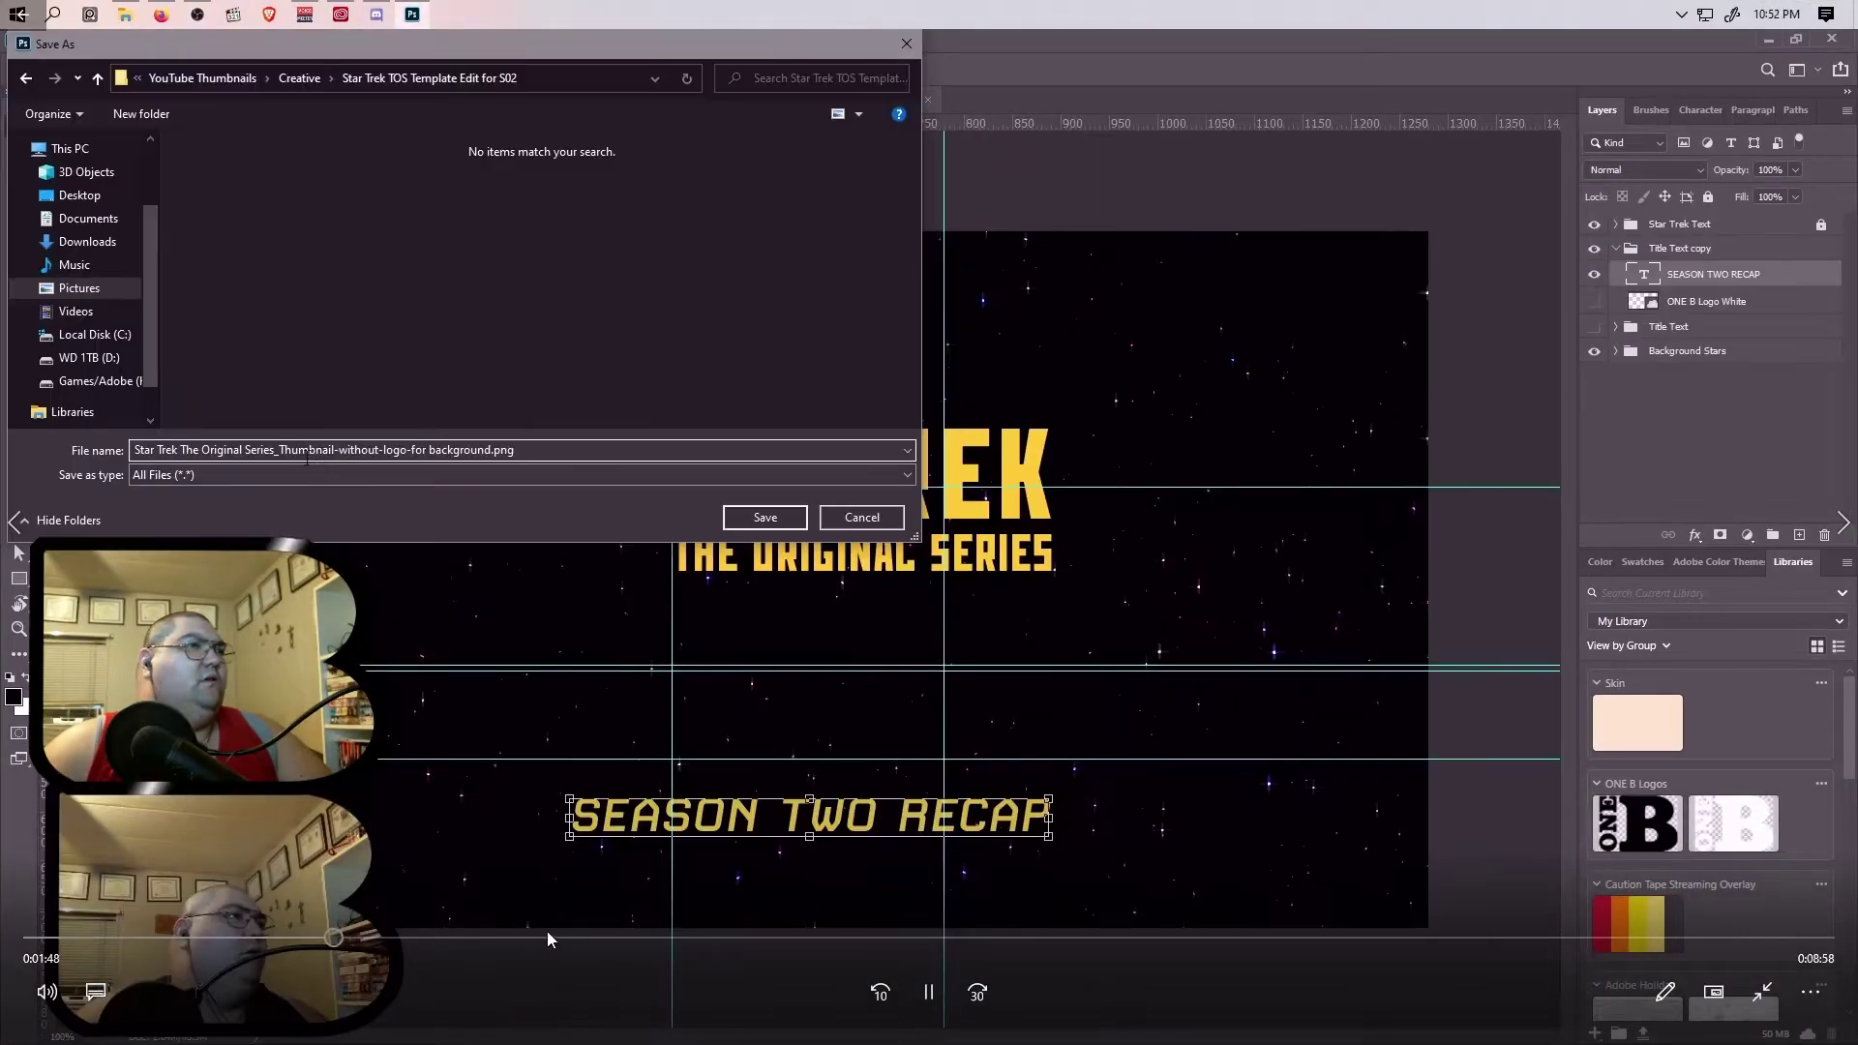
{"action": "left_click", "coordinate": [548, 937]}
{"action": "left_click", "coordinate": [928, 992]}
{"action": "left_click_drag", "start_coordinate": [543, 938], "coordinate": [64, 937]}
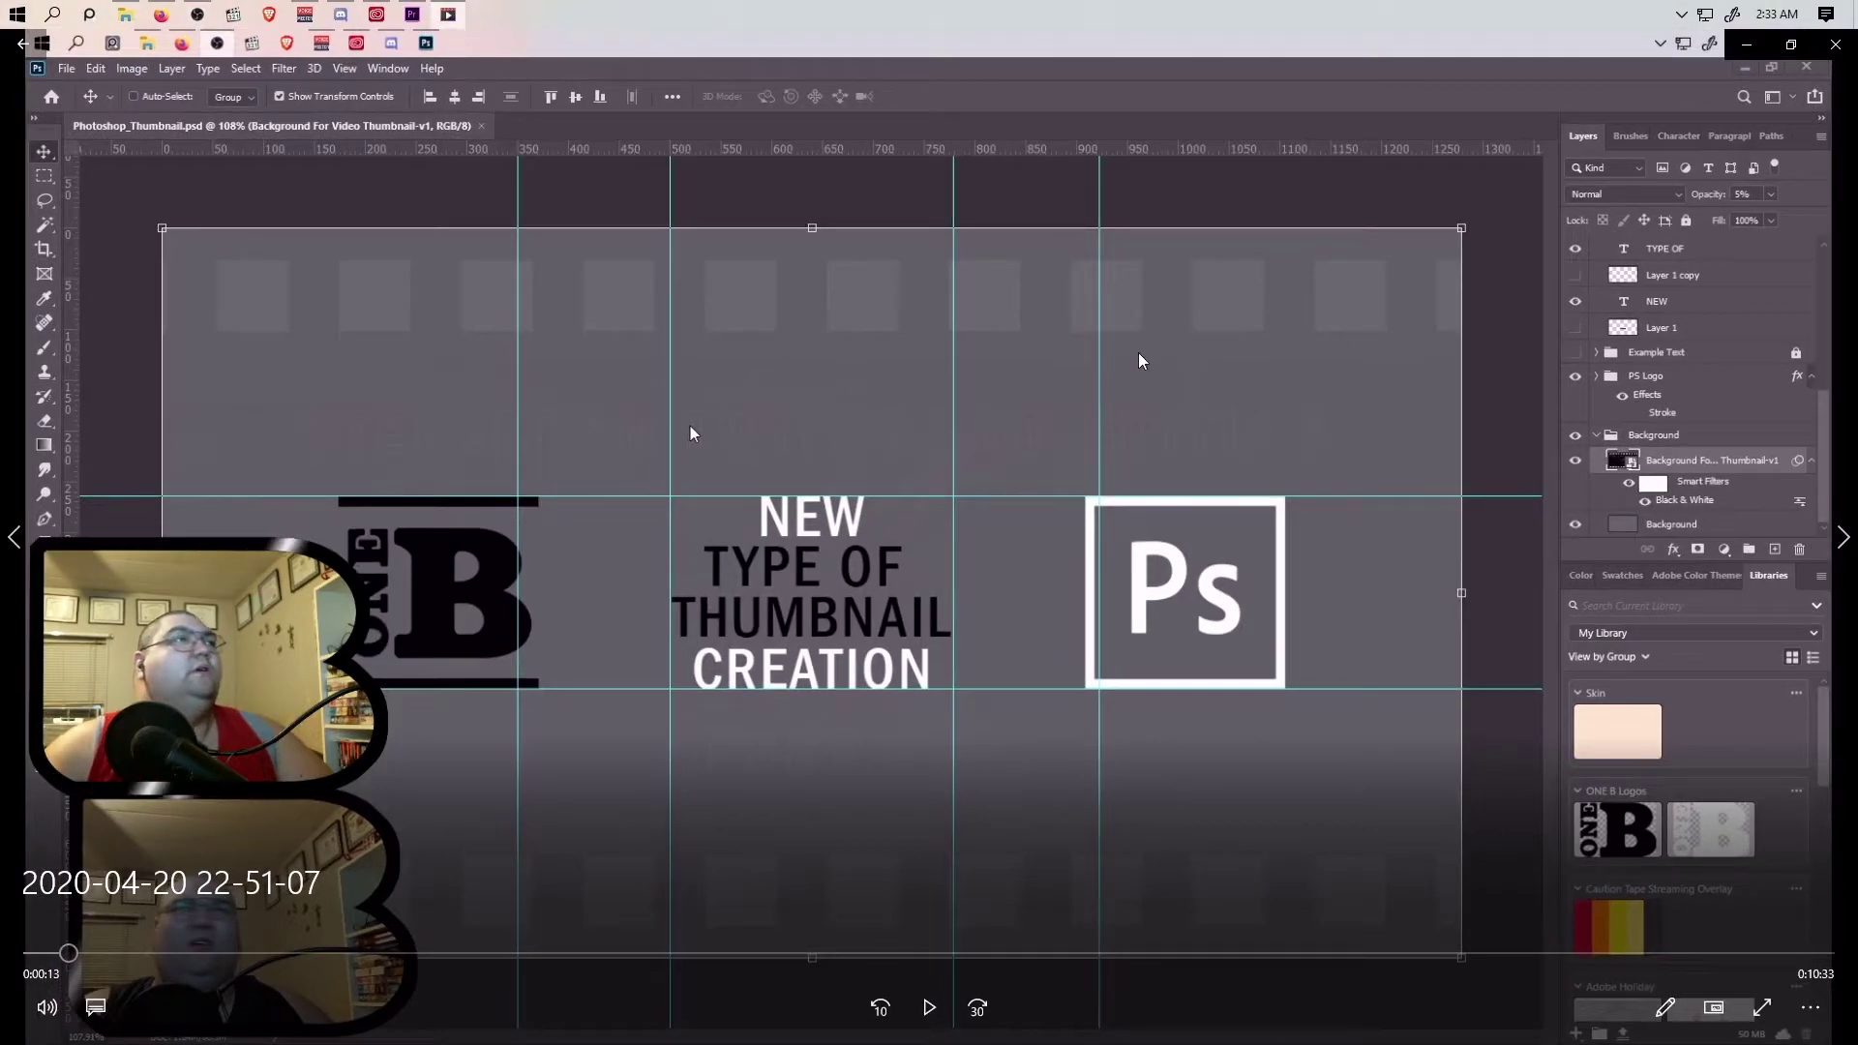
{"action": "left_click", "coordinate": [1835, 44]}
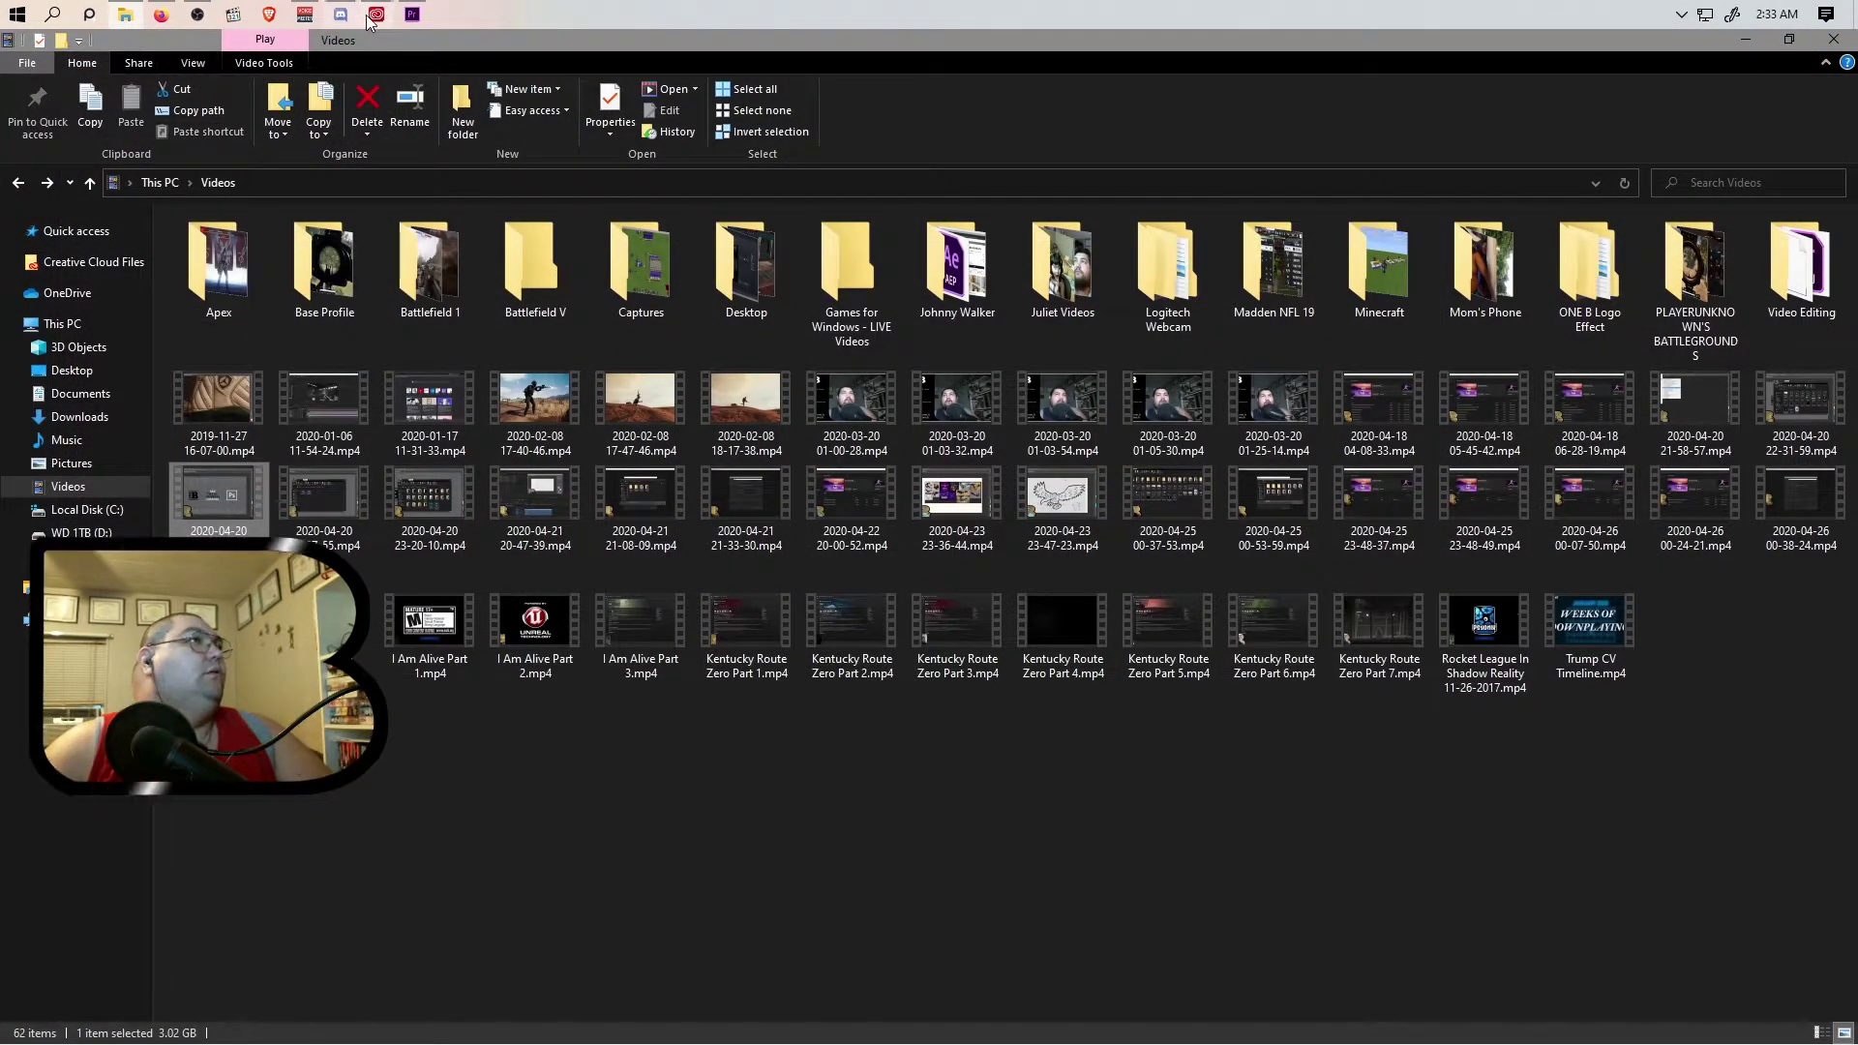
{"action": "left_click", "coordinate": [411, 14]}
{"action": "scroll", "coordinate": [360, 461], "scroll_direction": "down", "scroll_amount": 1}
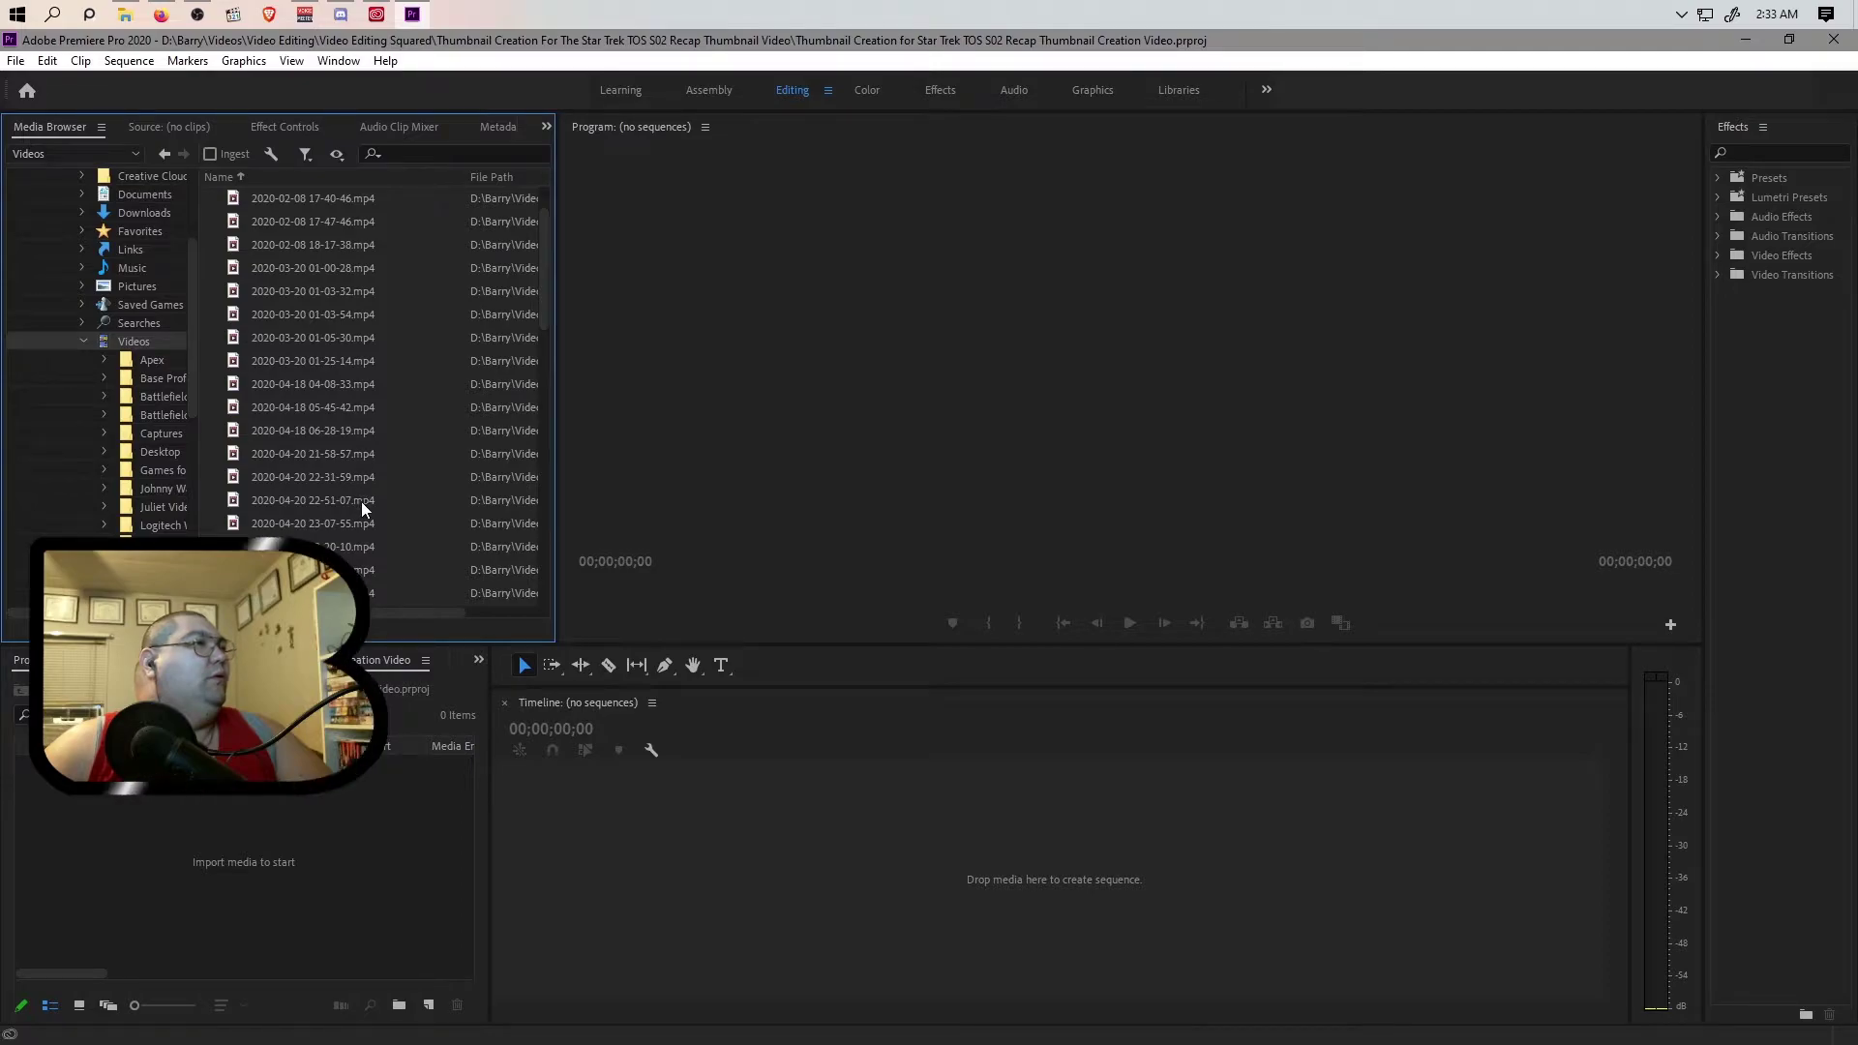
{"action": "left_click", "coordinate": [127, 22]}
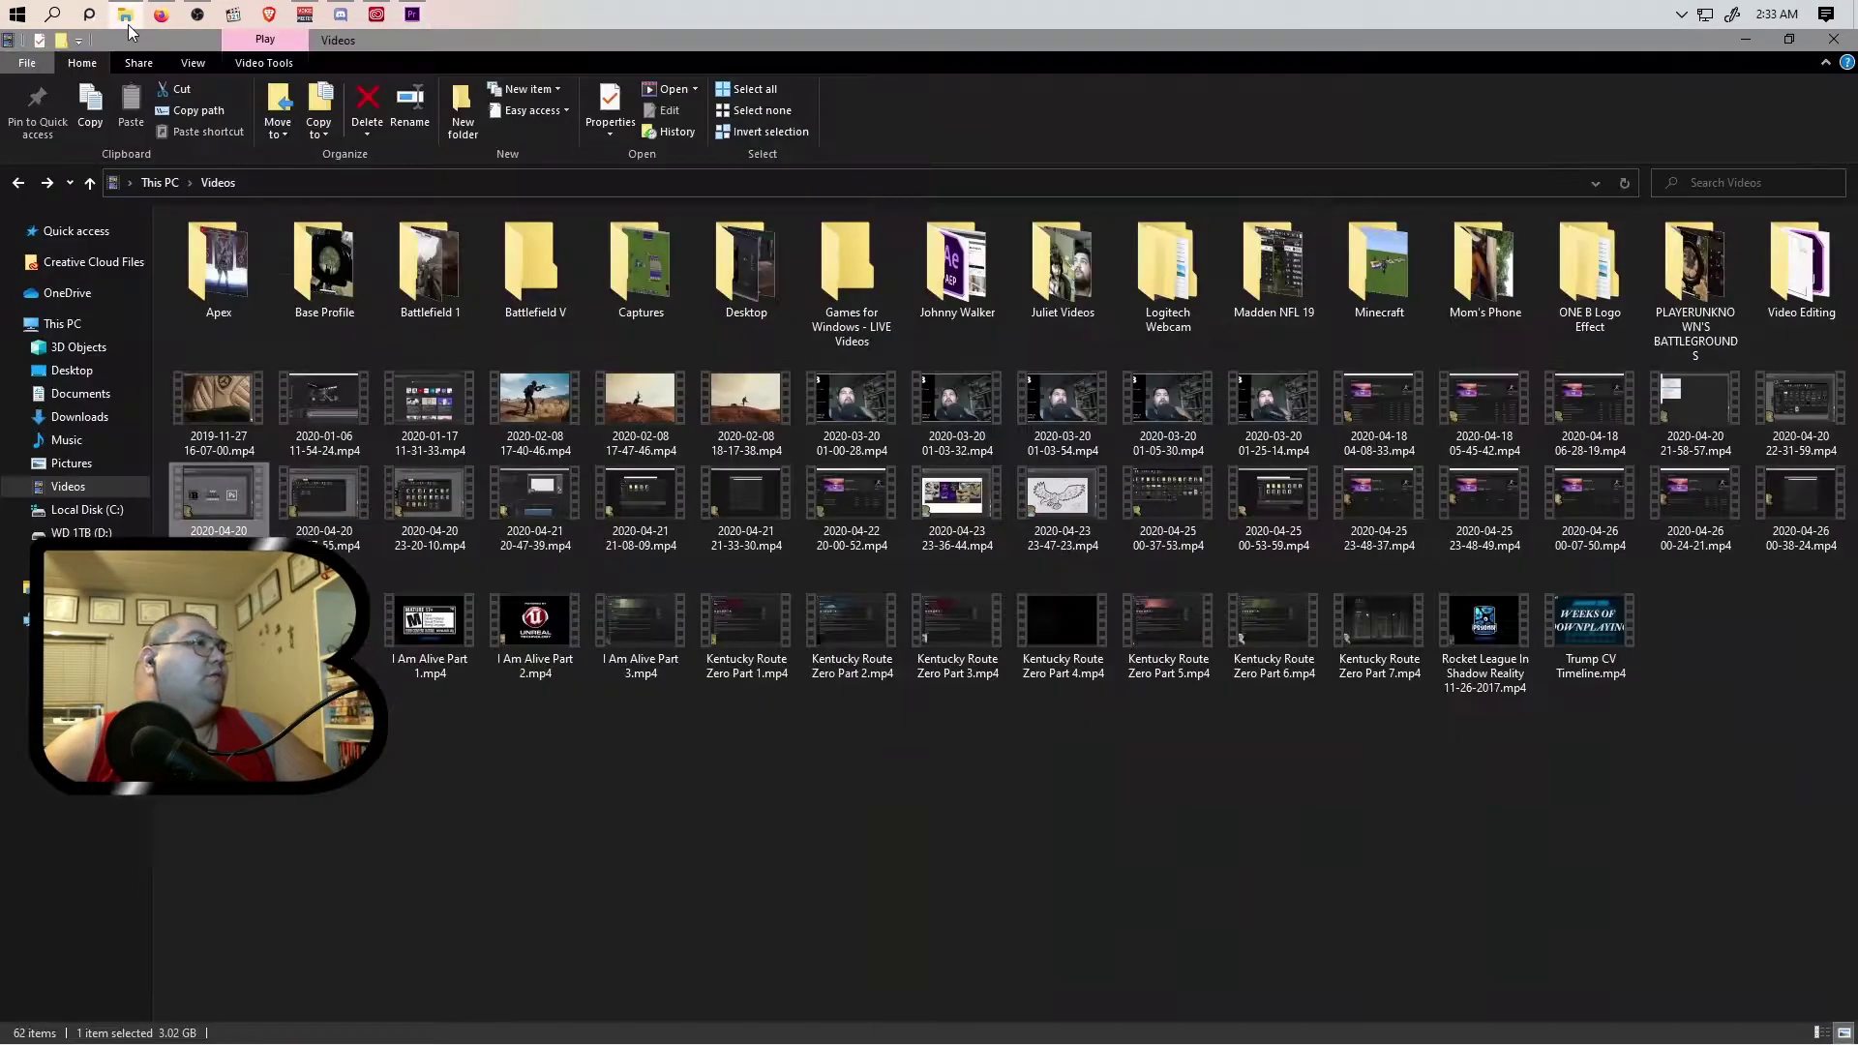
{"action": "left_click", "coordinate": [127, 21]}
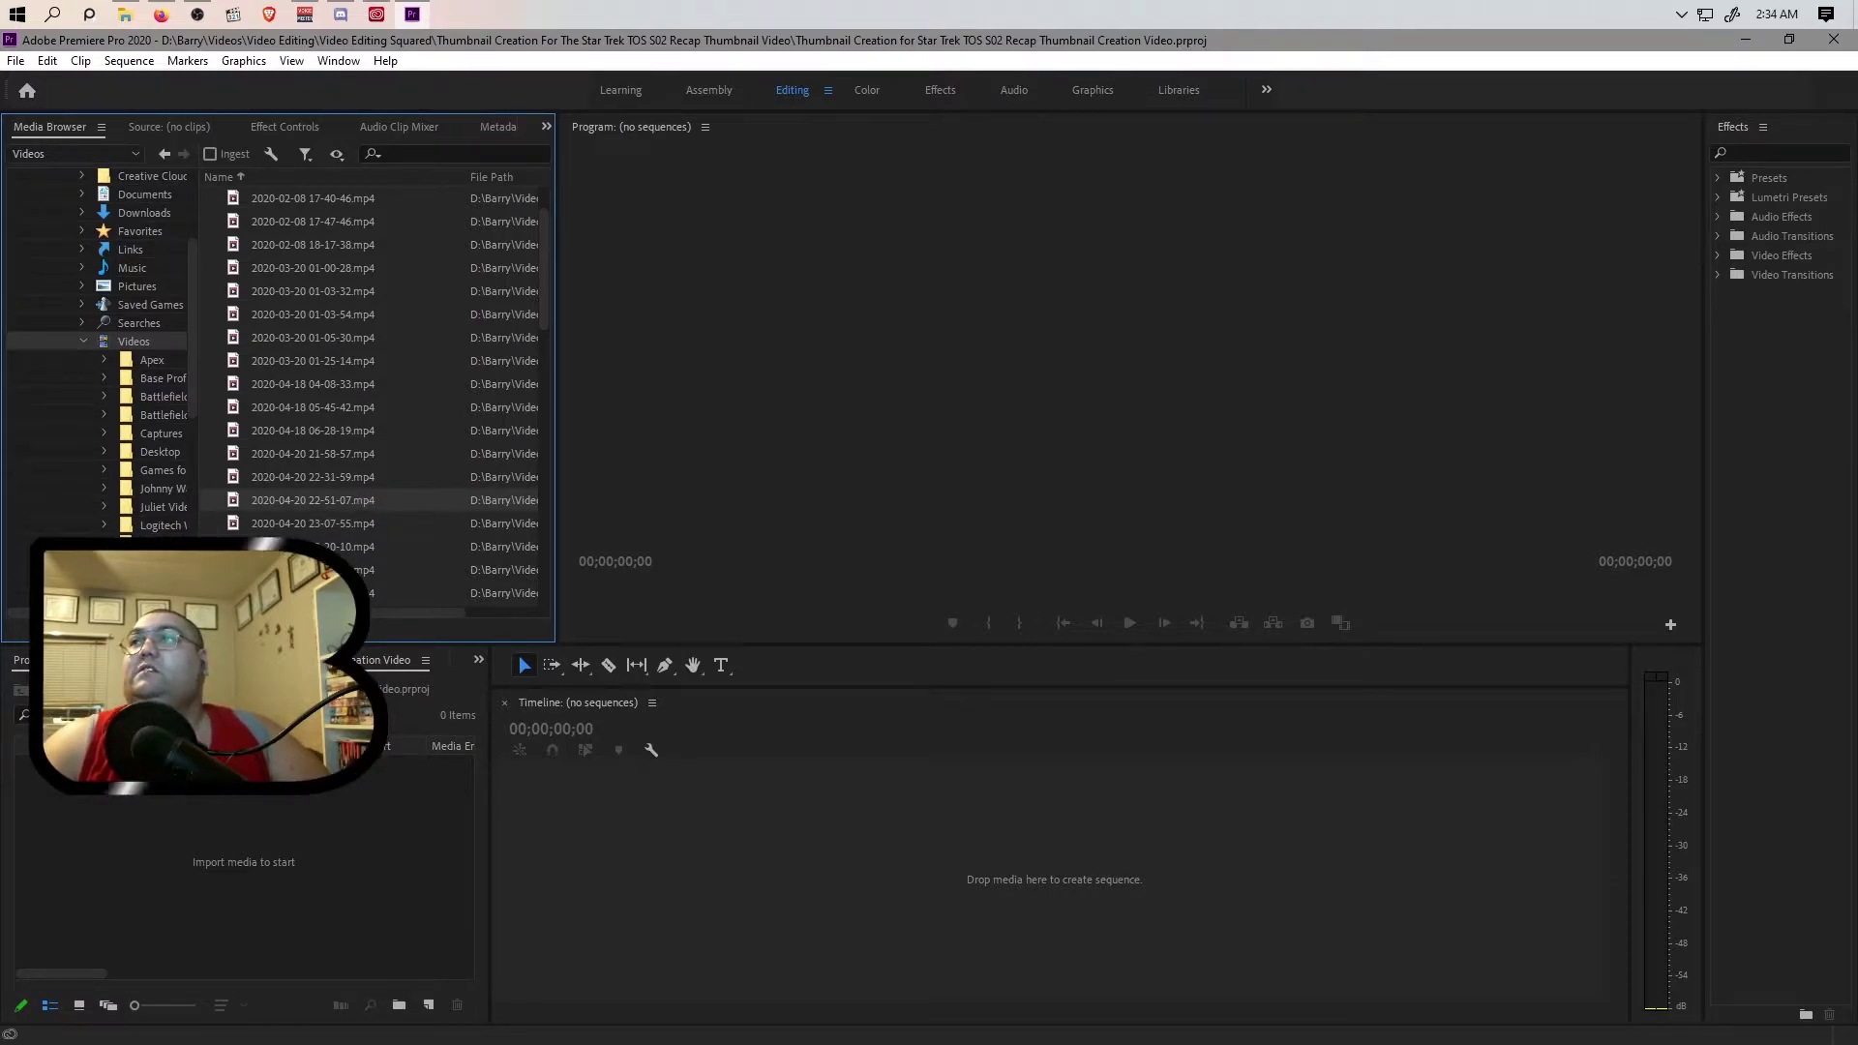
{"action": "left_click_drag", "start_coordinate": [301, 869], "coordinate": [300, 869]}
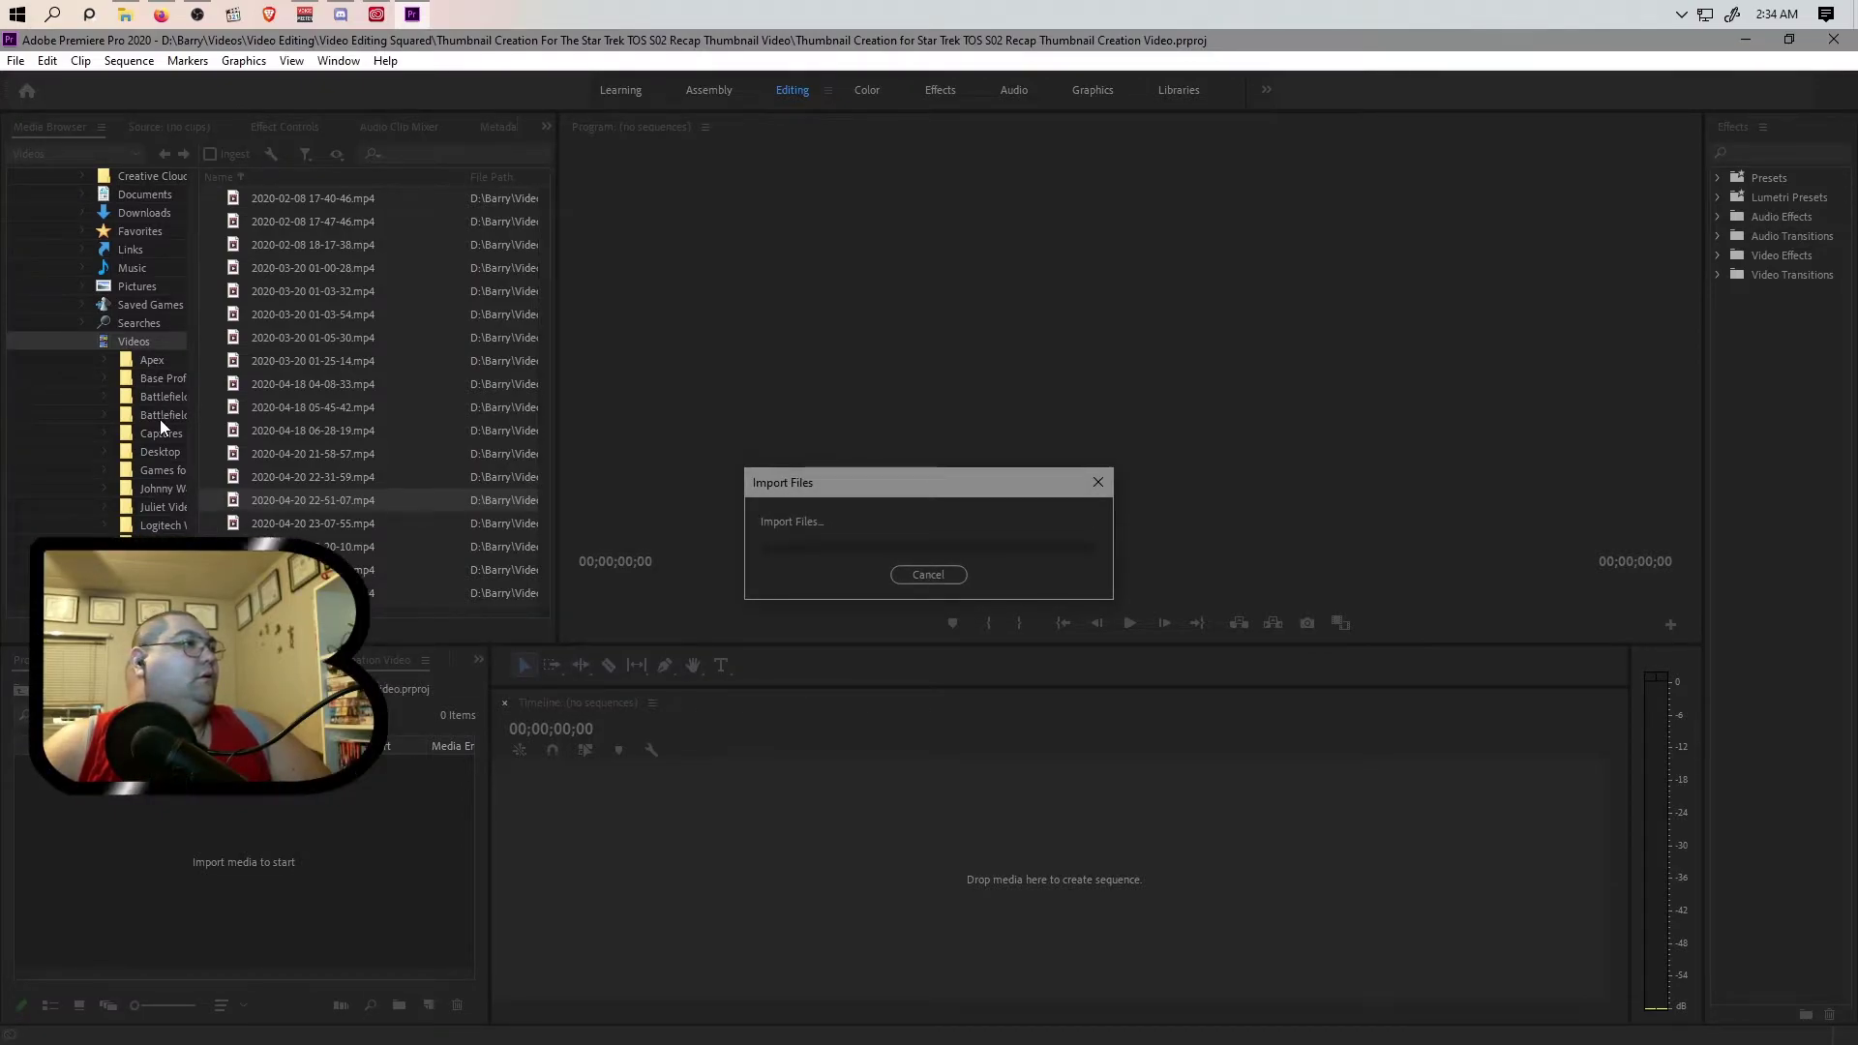
{"action": "scroll", "coordinate": [158, 418], "scroll_direction": "down", "scroll_amount": 2}
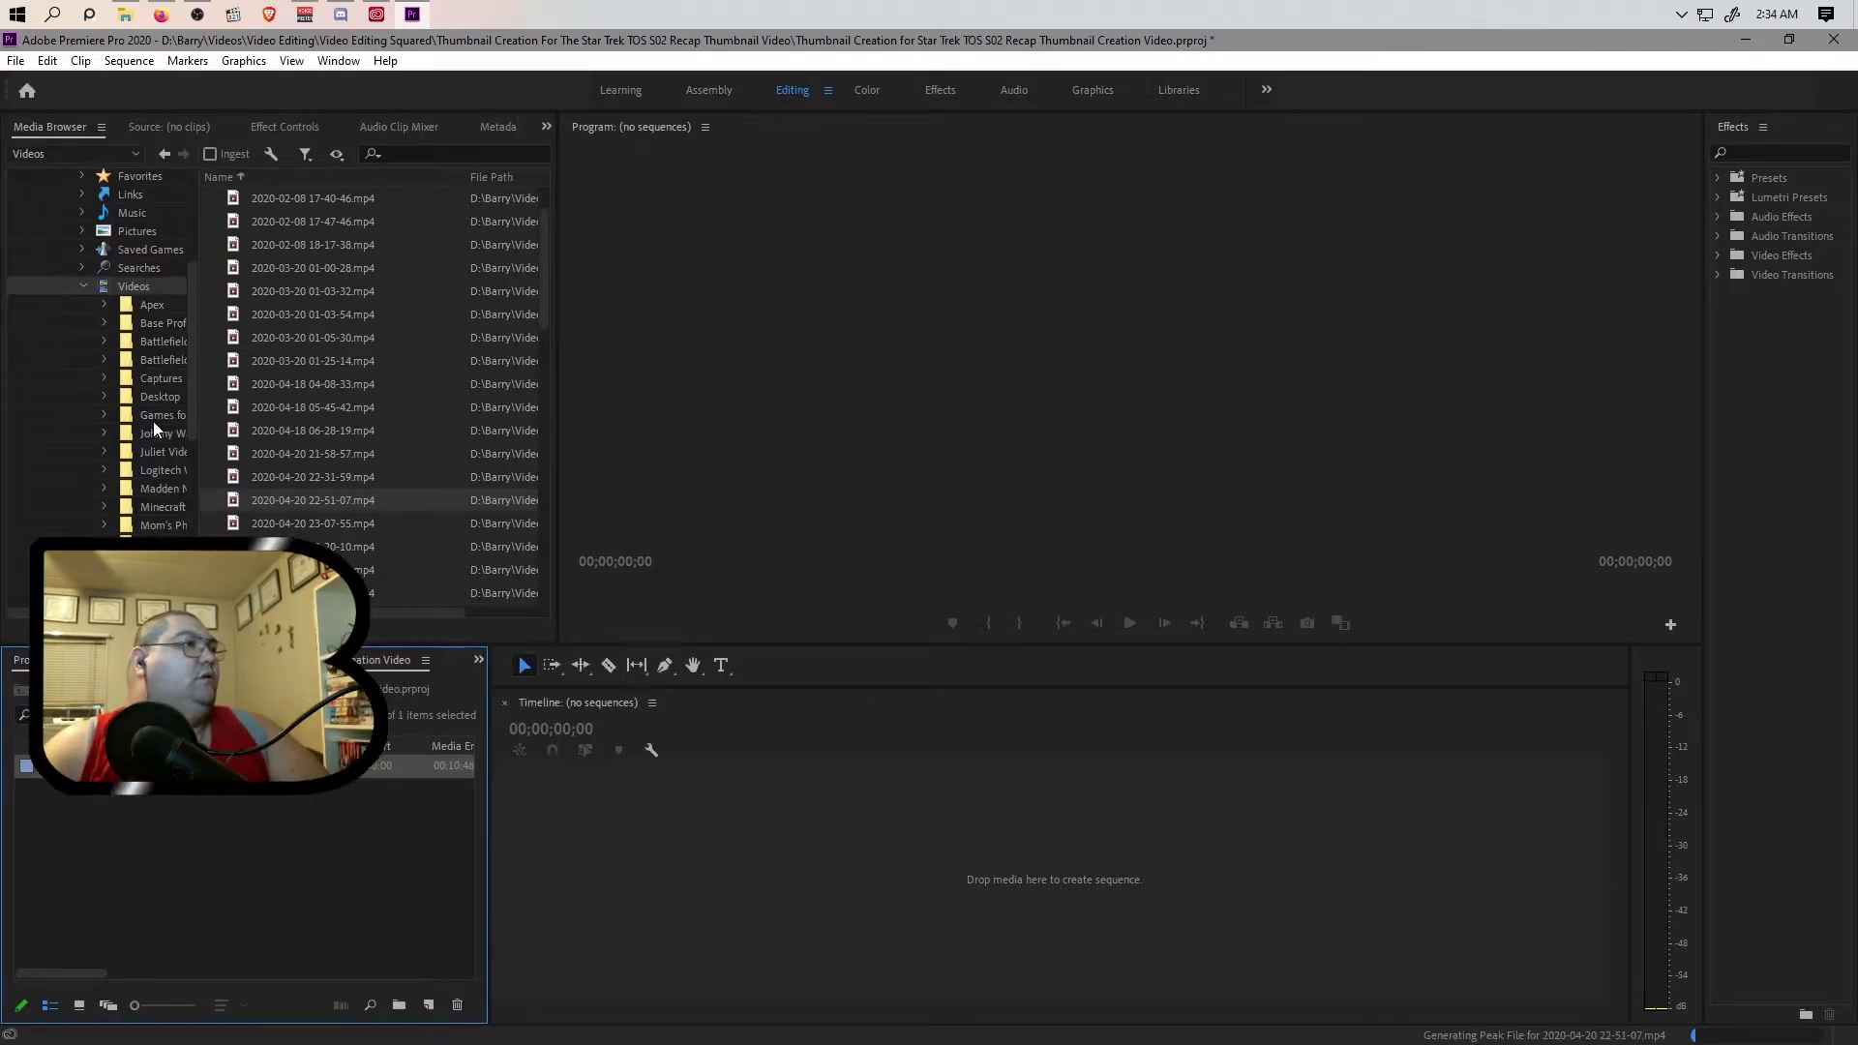
Step: Import YouTube_Endscreen_v1.mp4 into the project from the YouTube folder inside Video Editing's The One B folder
{"action": "left_click", "coordinate": [160, 526]}
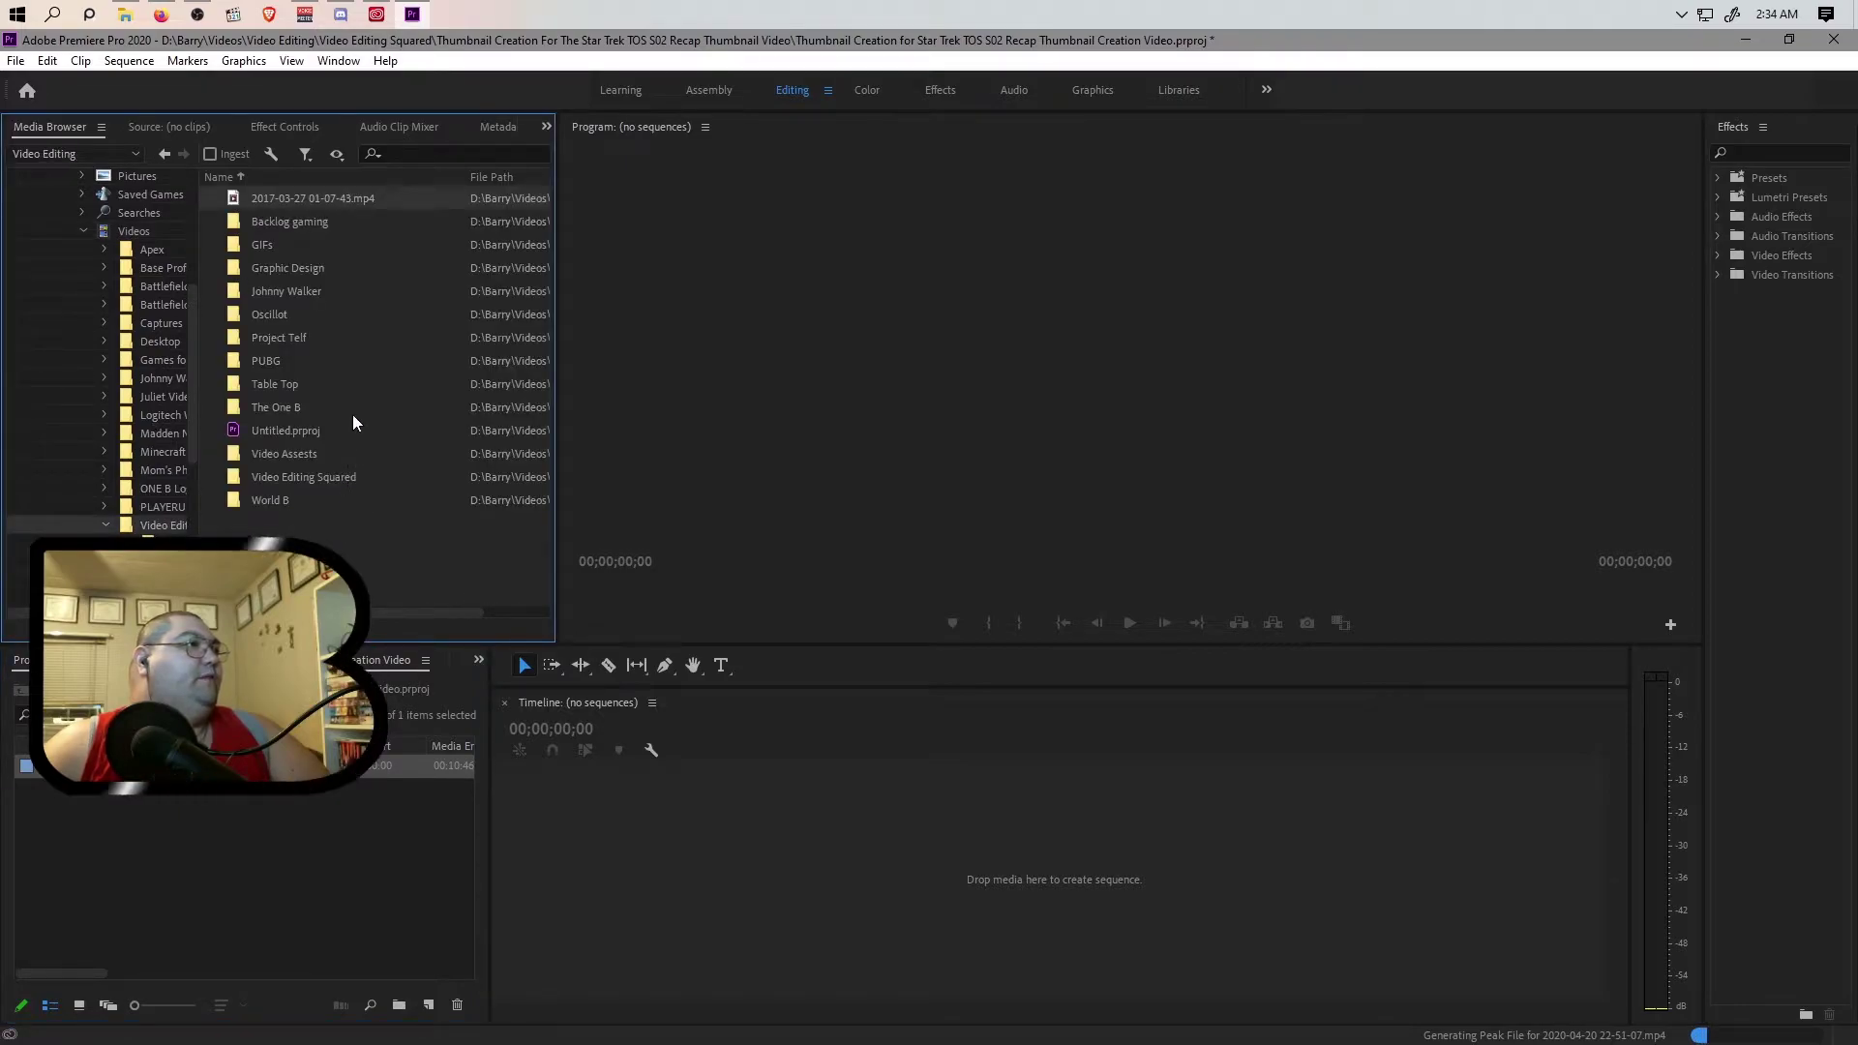
{"action": "double_click", "coordinate": [311, 405]}
{"action": "double_click", "coordinate": [275, 200]}
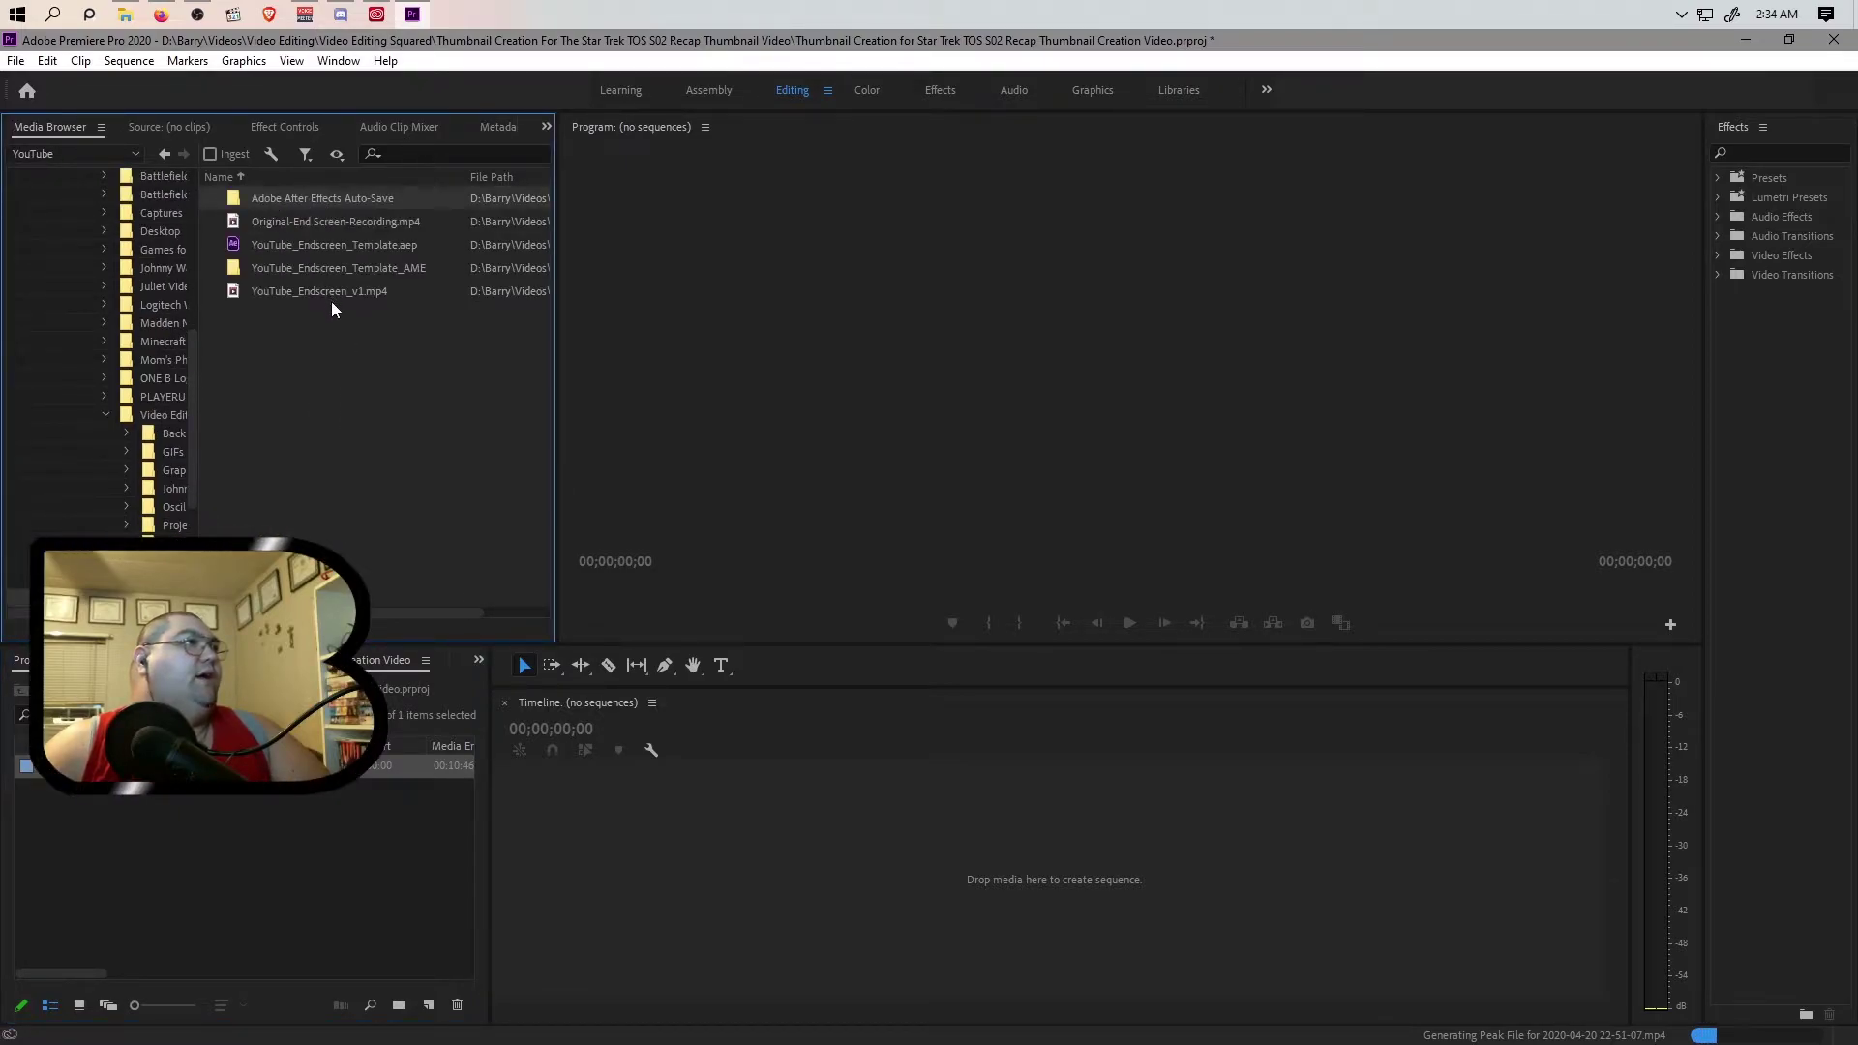
{"action": "left_click_drag", "start_coordinate": [213, 896], "coordinate": [213, 894]}
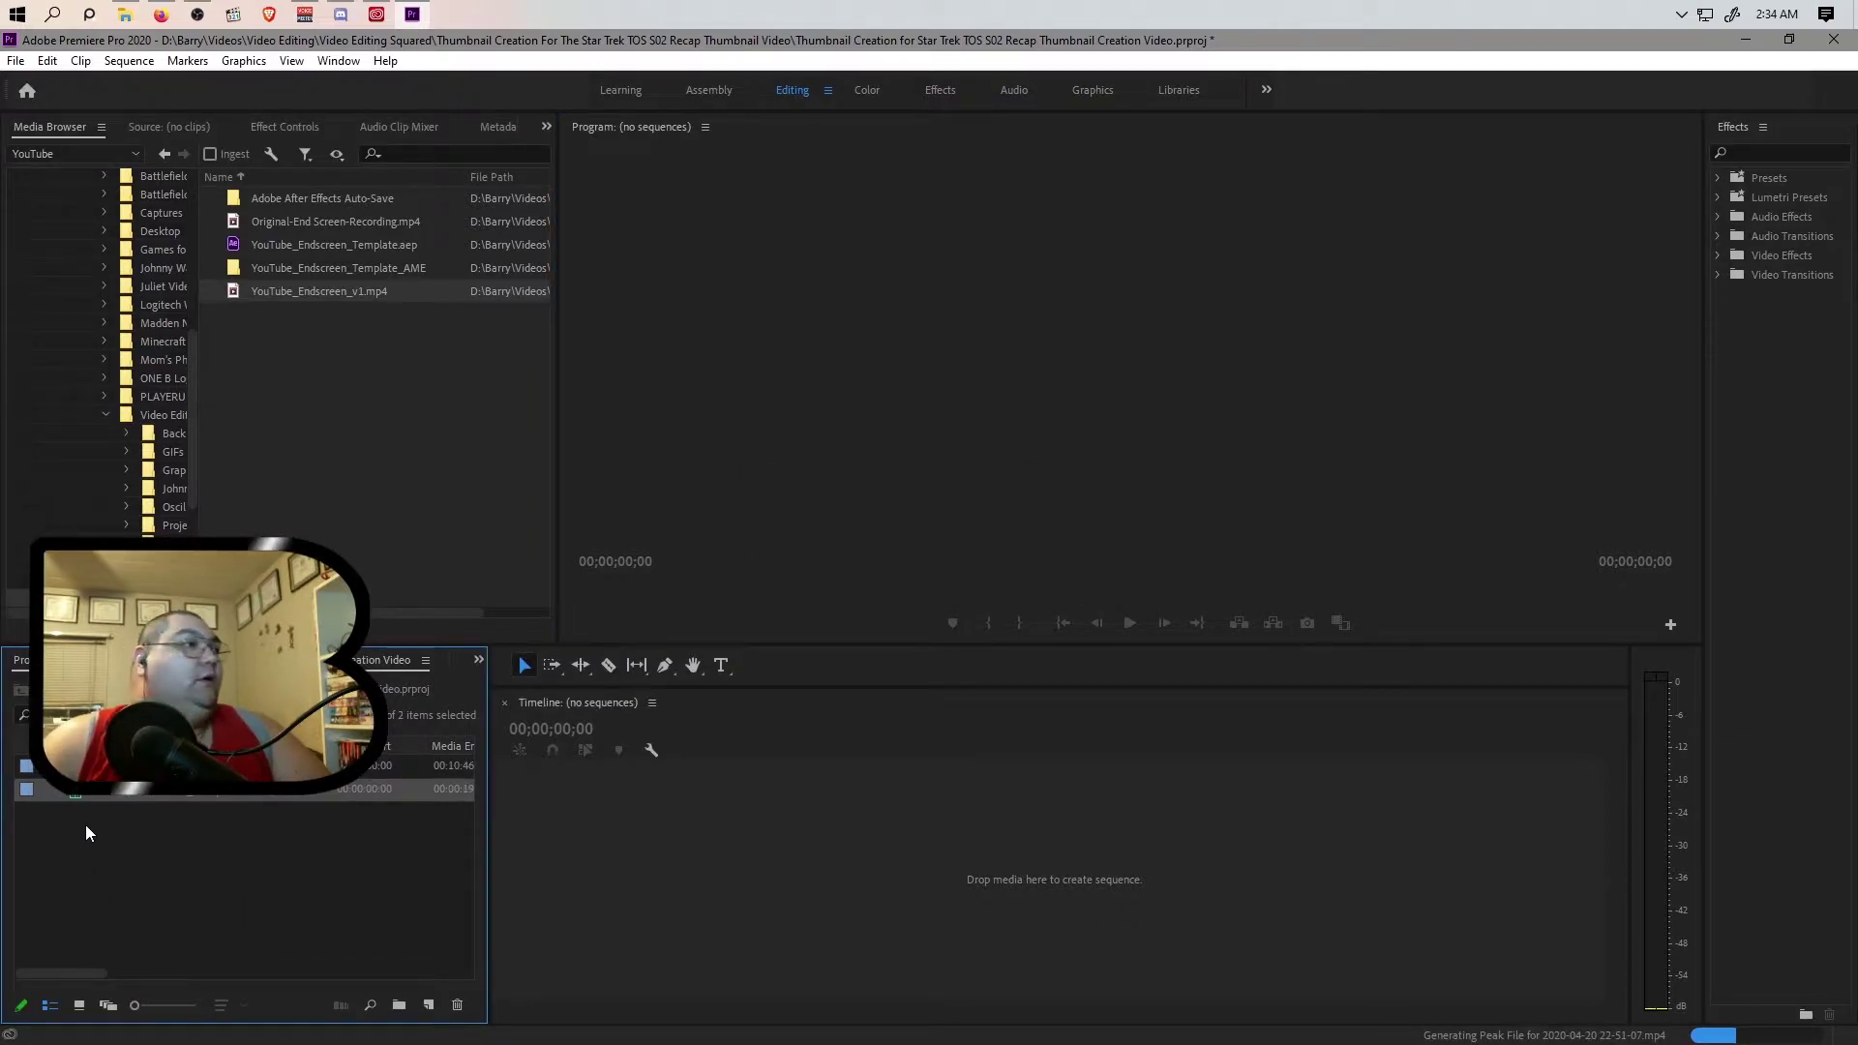
{"action": "left_click", "coordinate": [67, 766]}
{"action": "left_click_drag", "start_coordinate": [635, 815], "coordinate": [635, 815]}
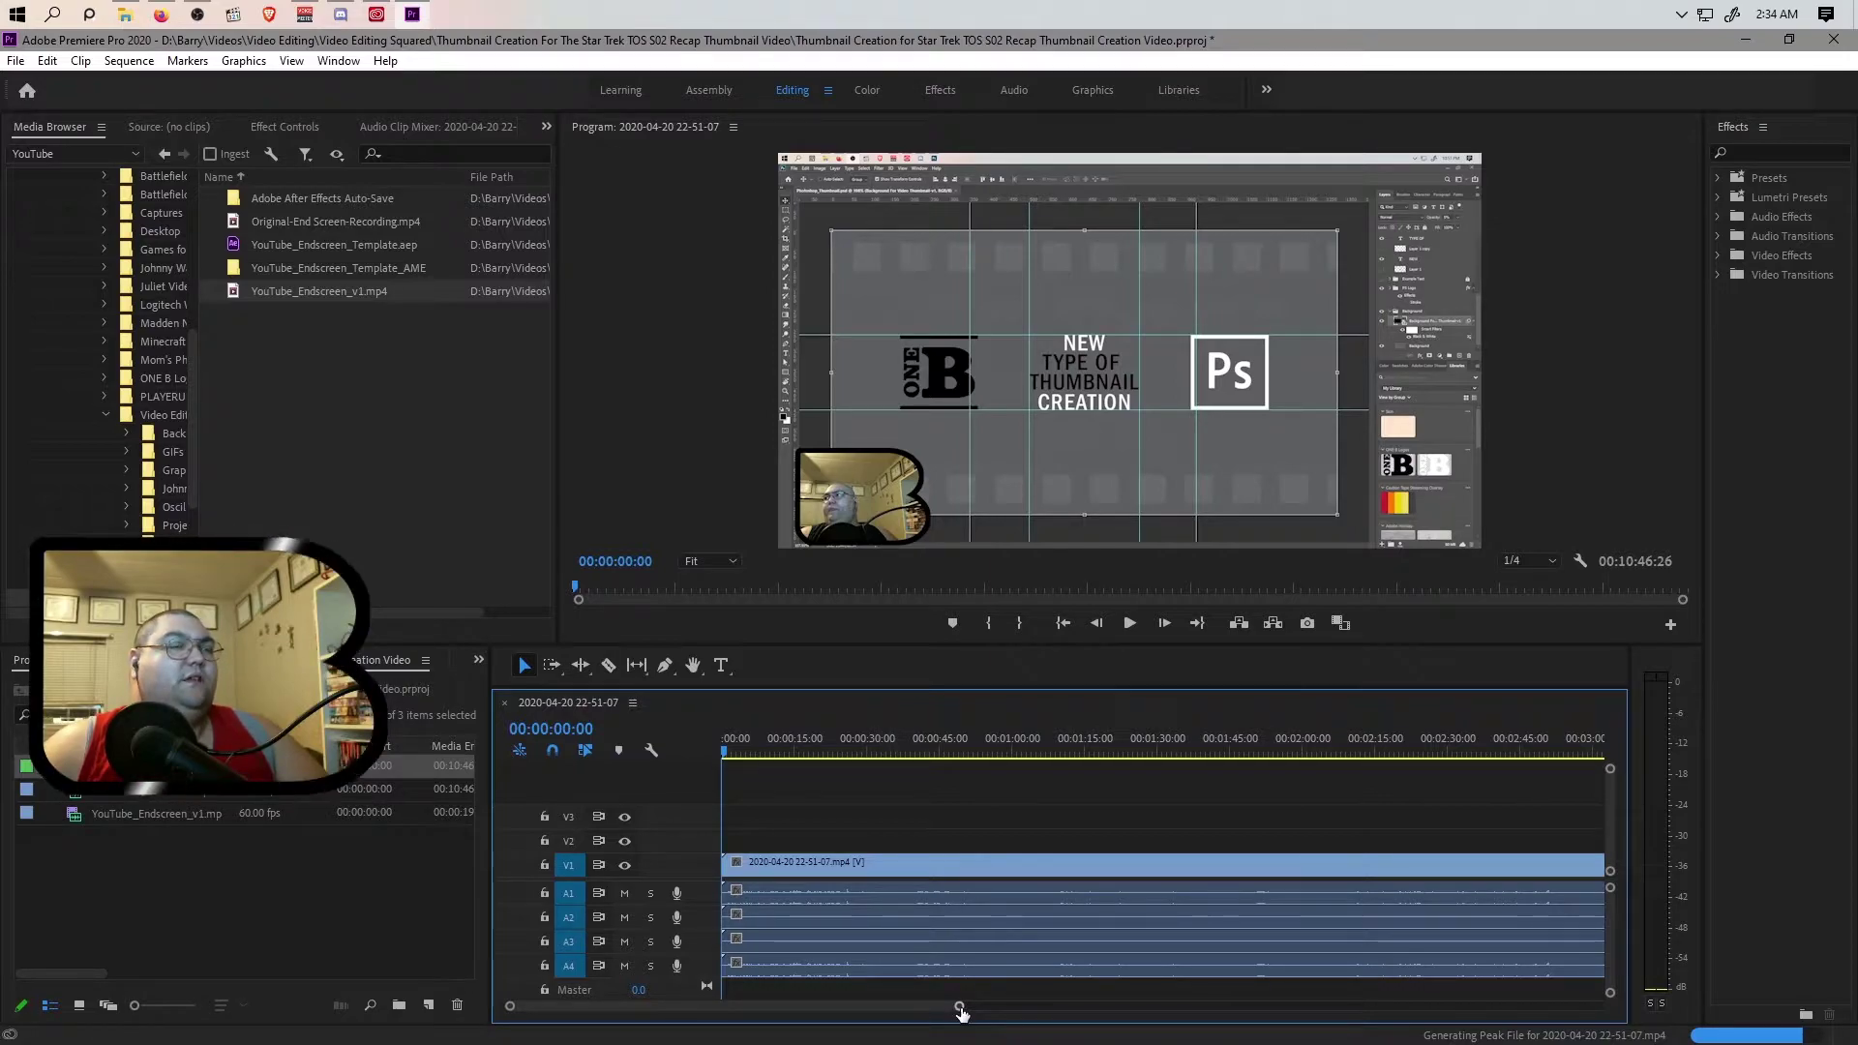
{"action": "left_click", "coordinate": [823, 921]}
{"action": "right_click", "coordinate": [803, 892]}
{"action": "left_click", "coordinate": [864, 411]}
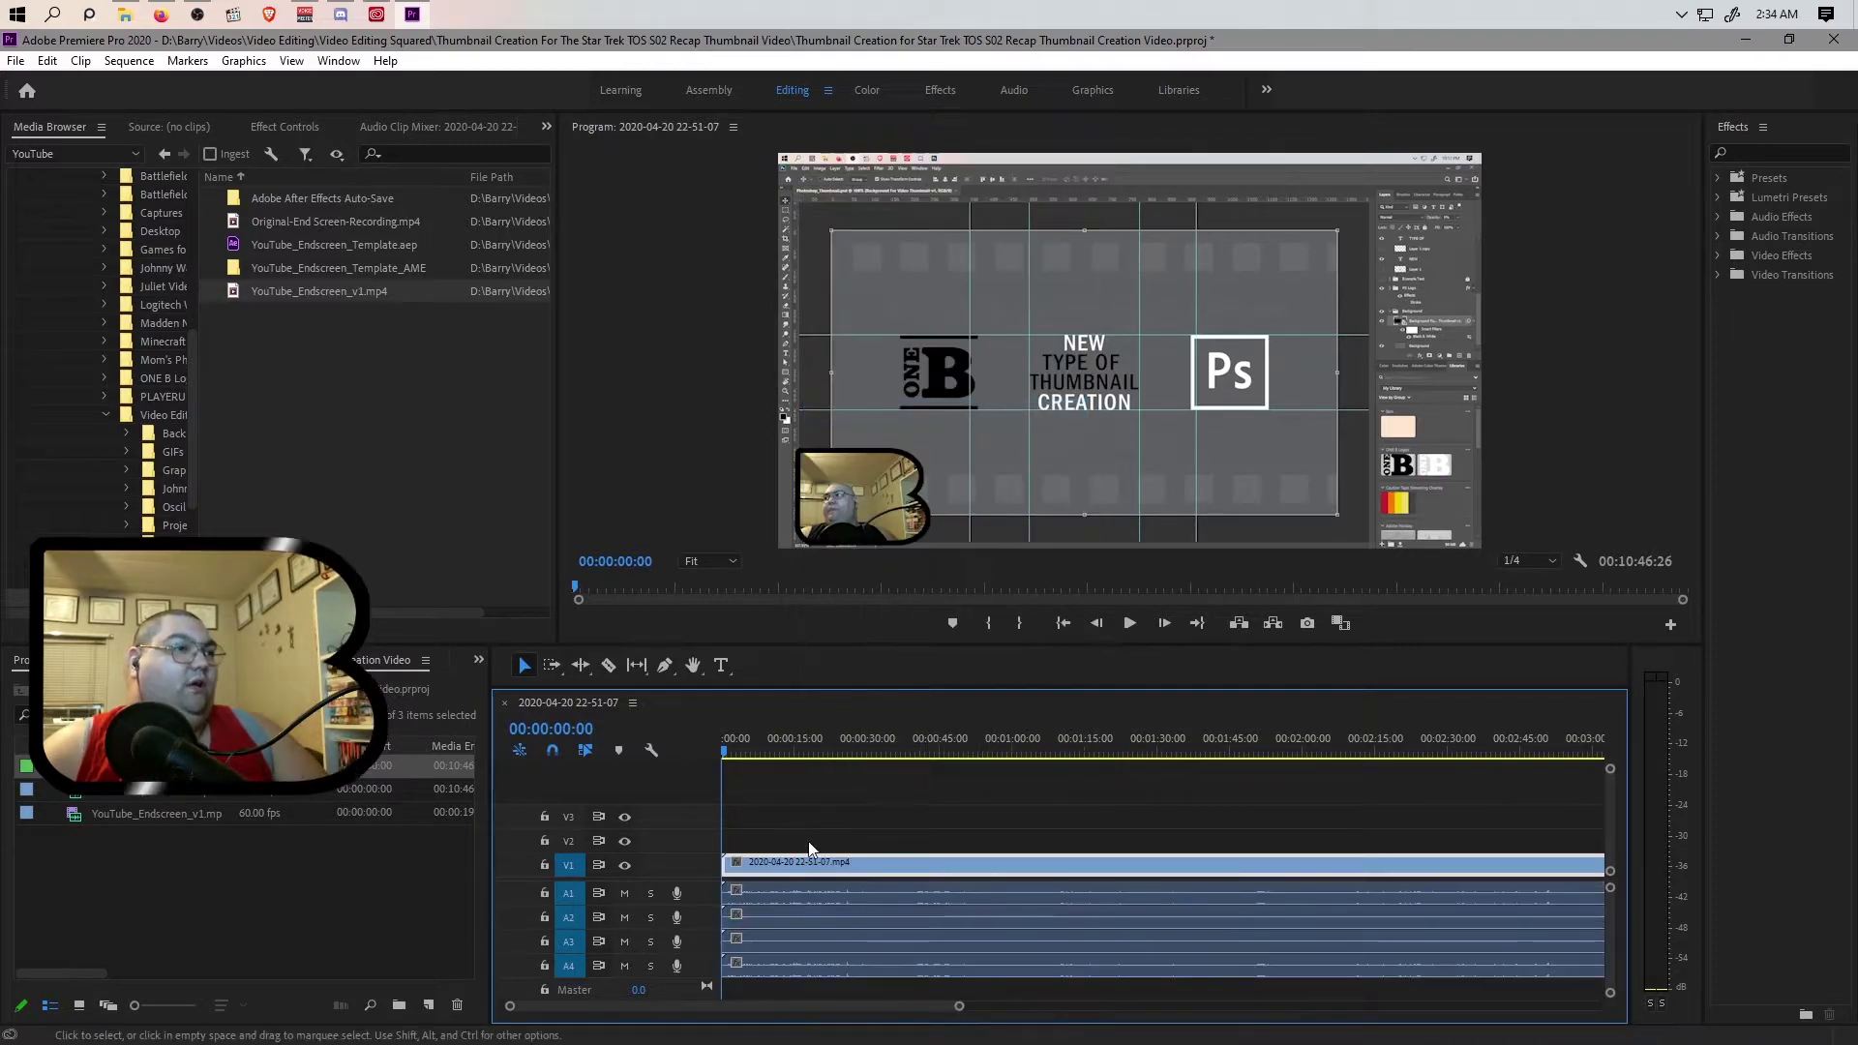
Step: Delete the recording's audio clips on tracks A1, A2 and A3, keeping only the one on A4
{"action": "left_click", "coordinate": [819, 888]}
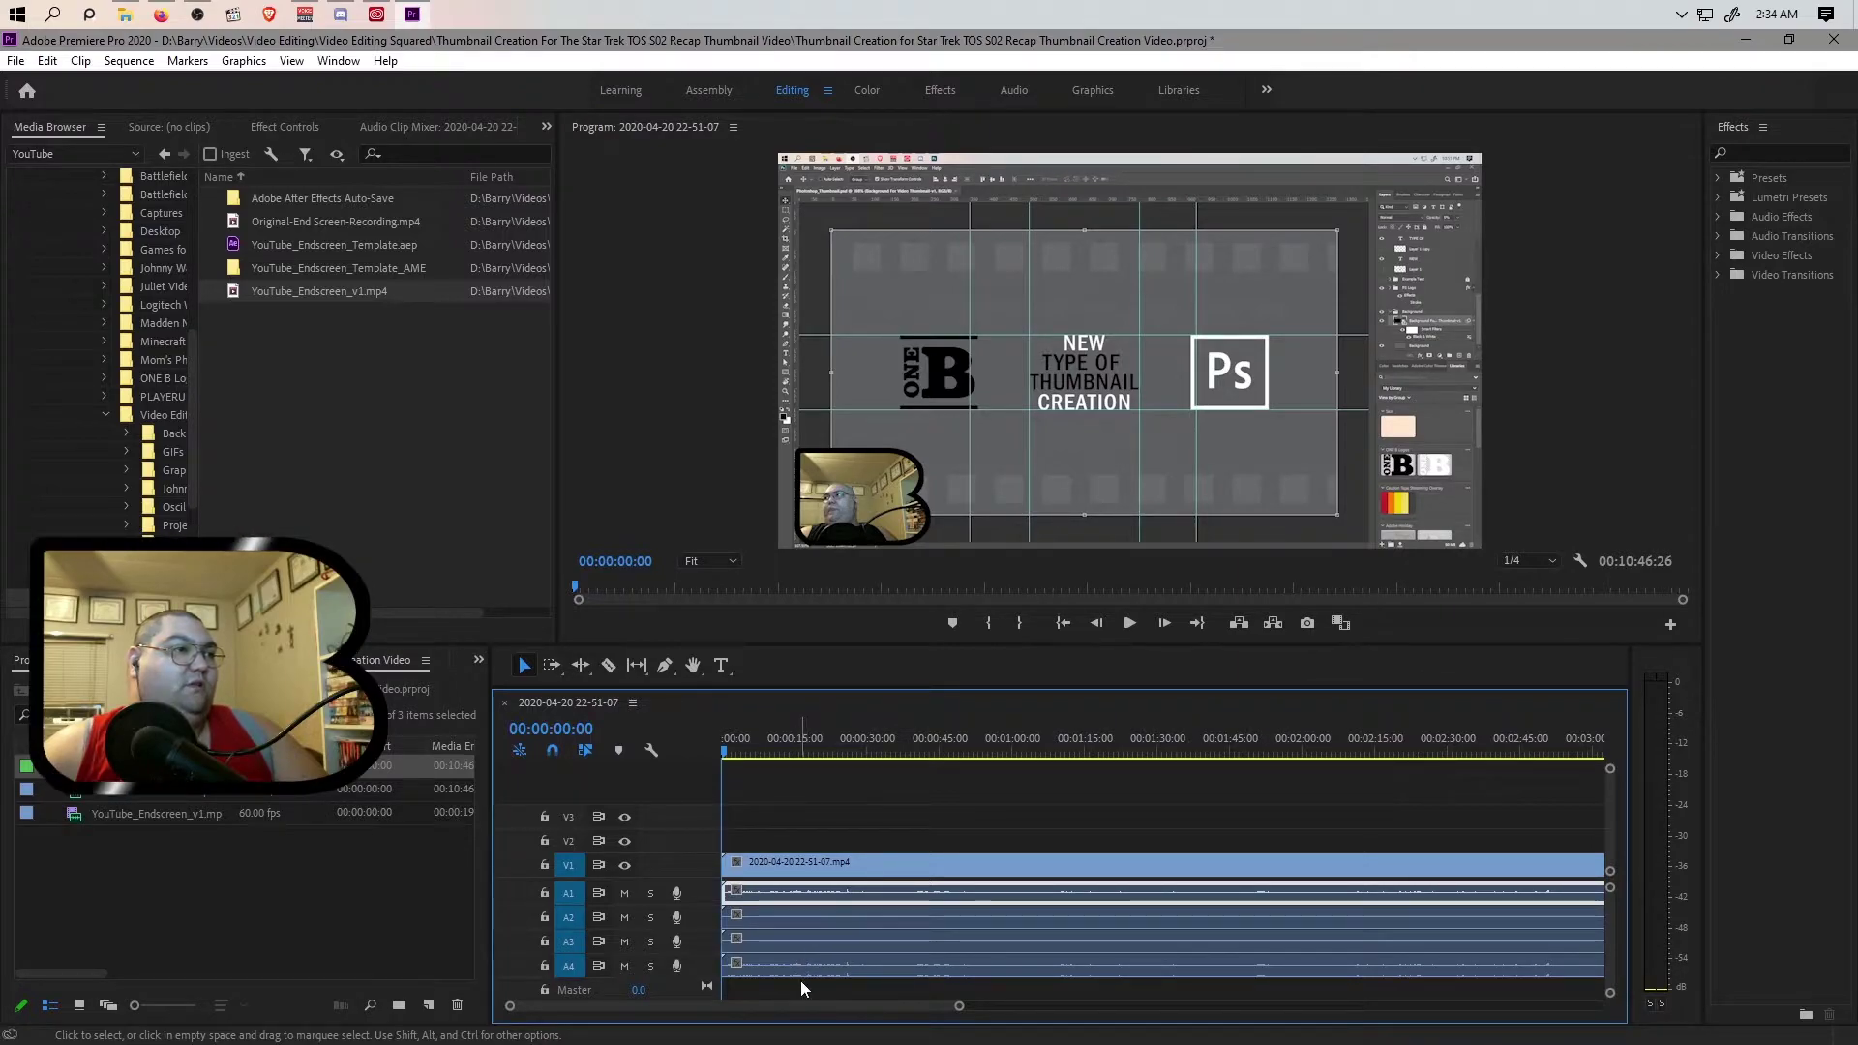
{"action": "key", "text": "Delete"}
{"action": "left_click", "coordinate": [801, 910]}
{"action": "key", "text": "Delete"}
{"action": "left_click", "coordinate": [815, 937]}
{"action": "key", "text": "Delete"}
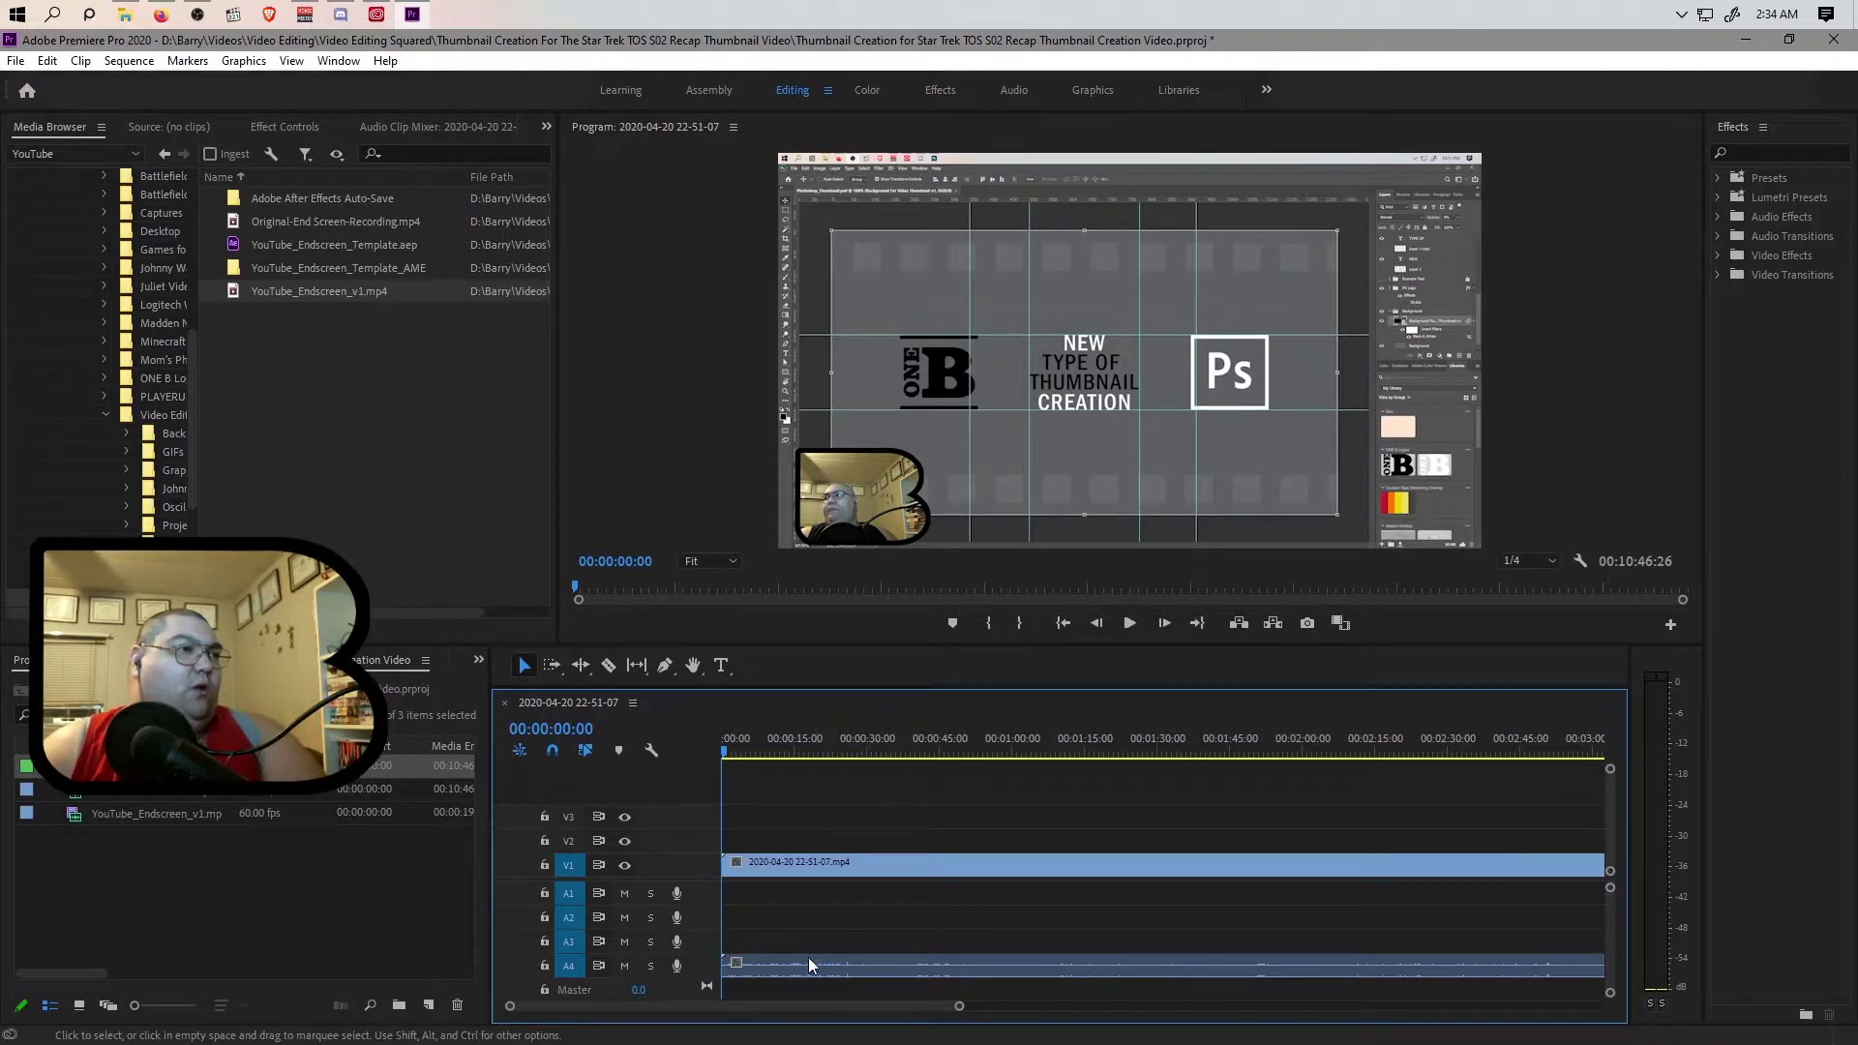
Step: Delete all empty video tracks and all empty audio tracks from the sequence
{"action": "right_click", "coordinate": [691, 842]}
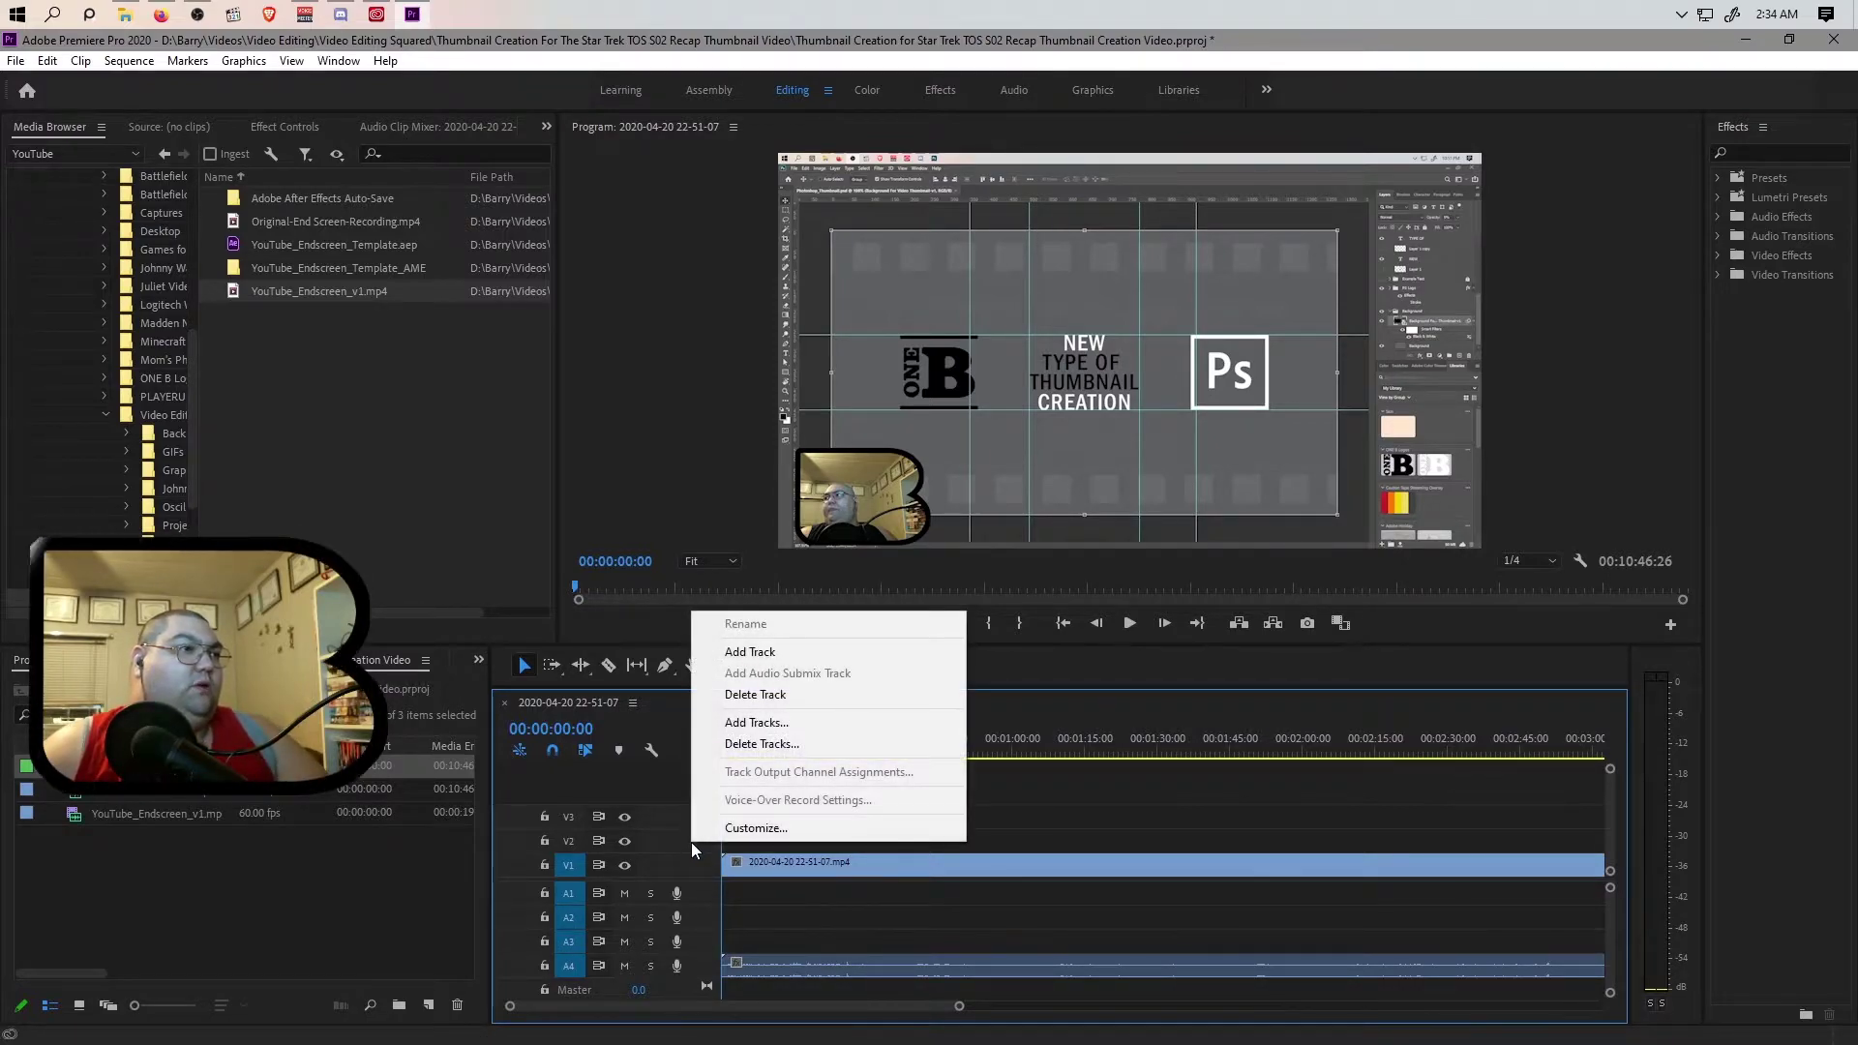
{"action": "left_click", "coordinate": [749, 744]}
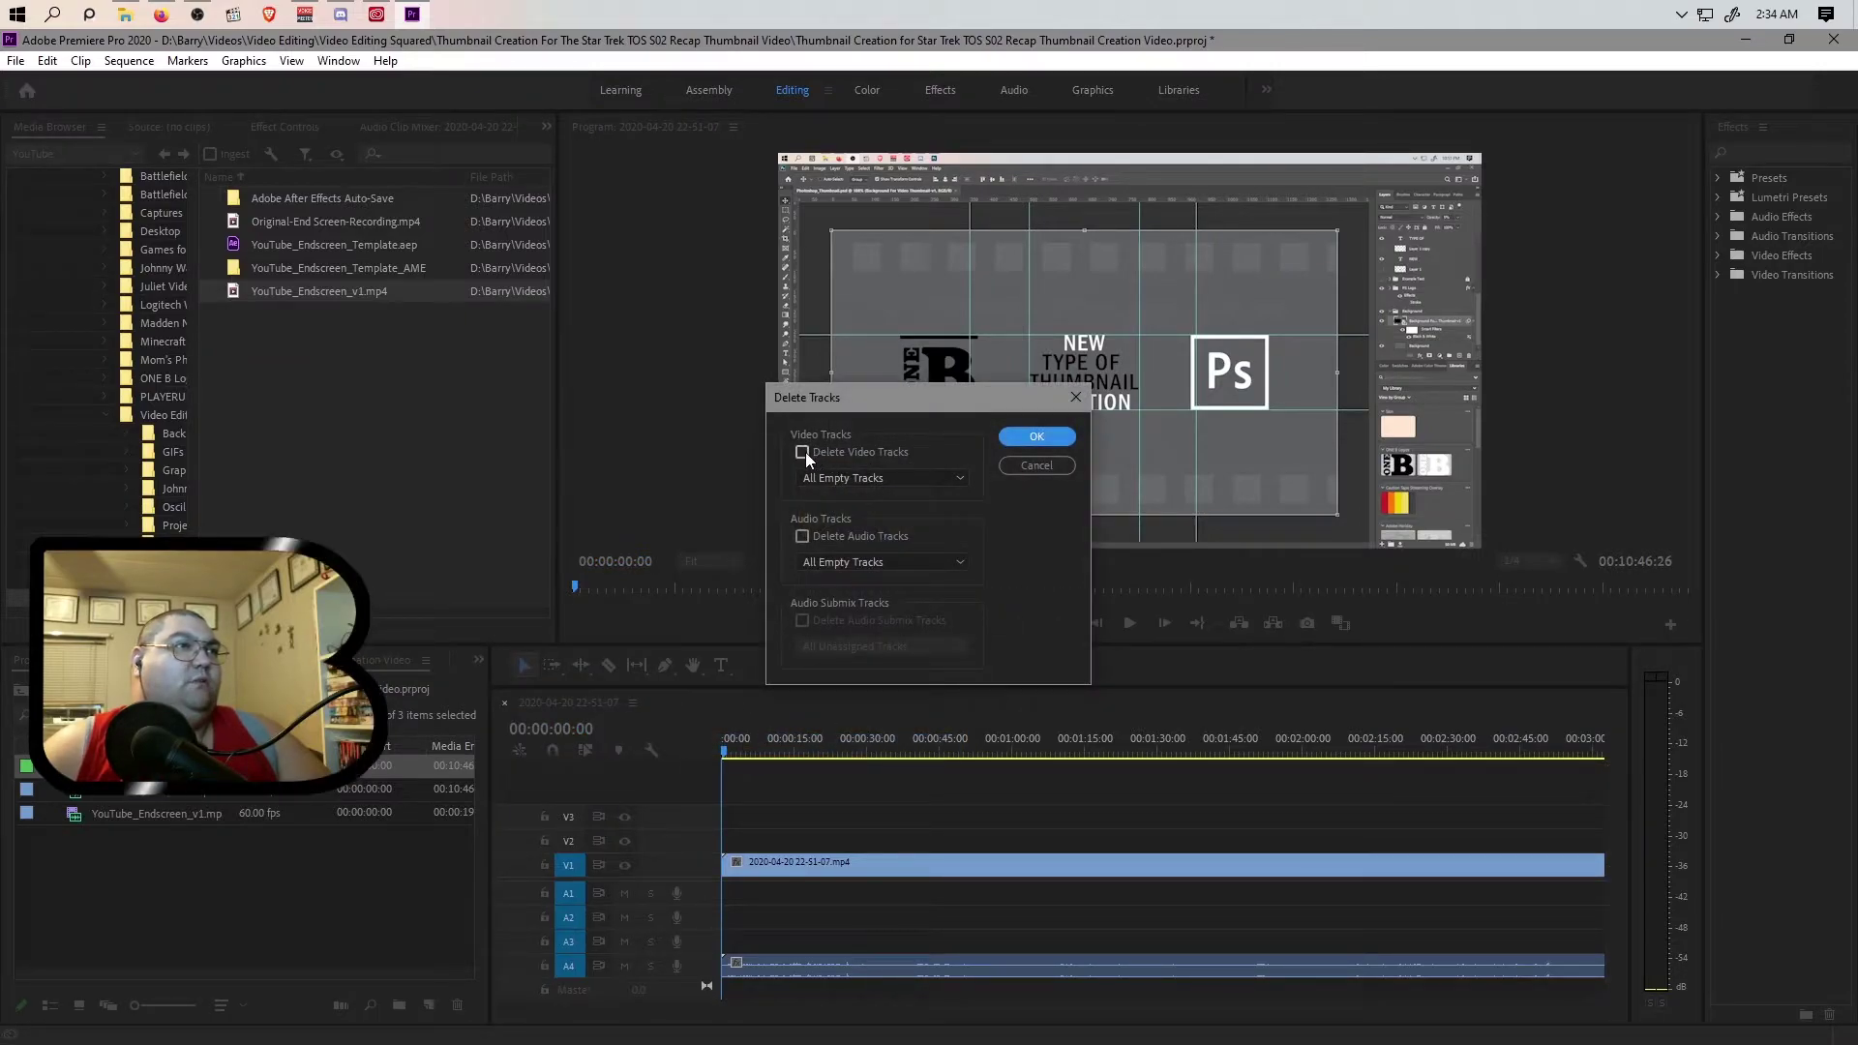
{"action": "left_click", "coordinate": [804, 451]}
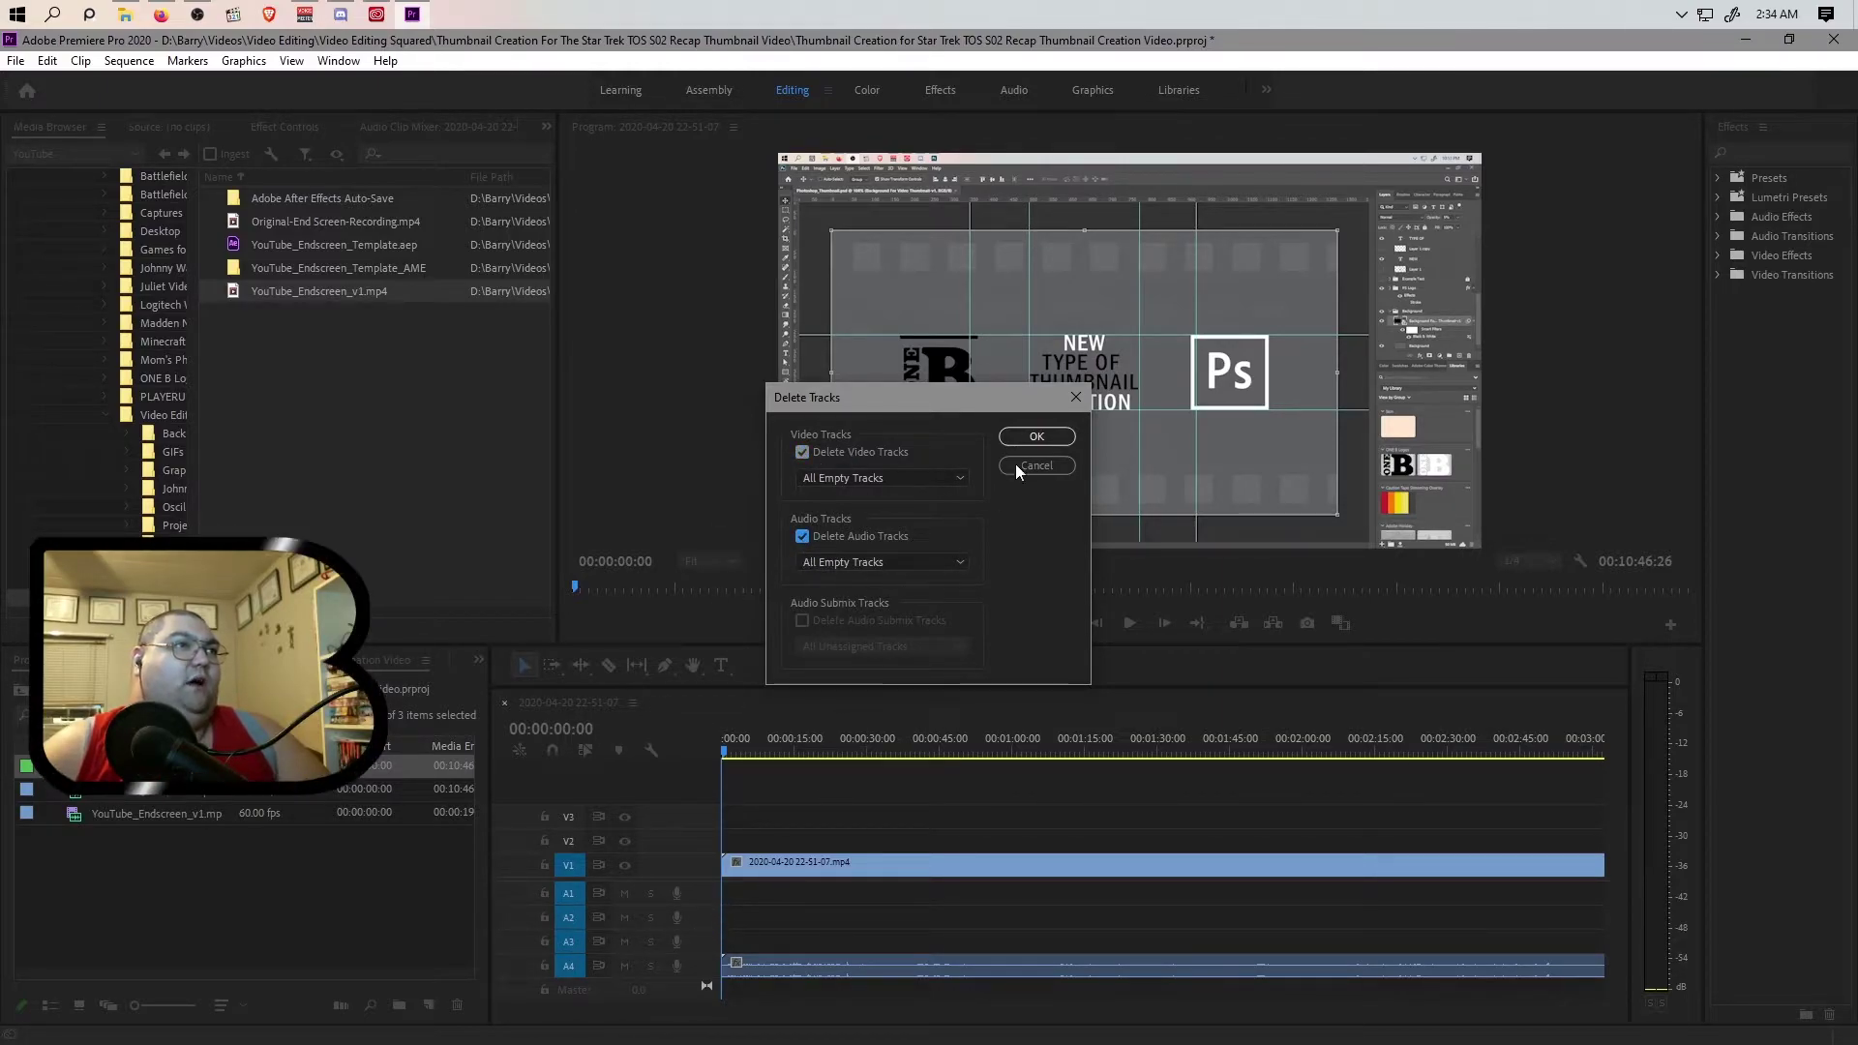
{"action": "left_click", "coordinate": [1035, 438]}
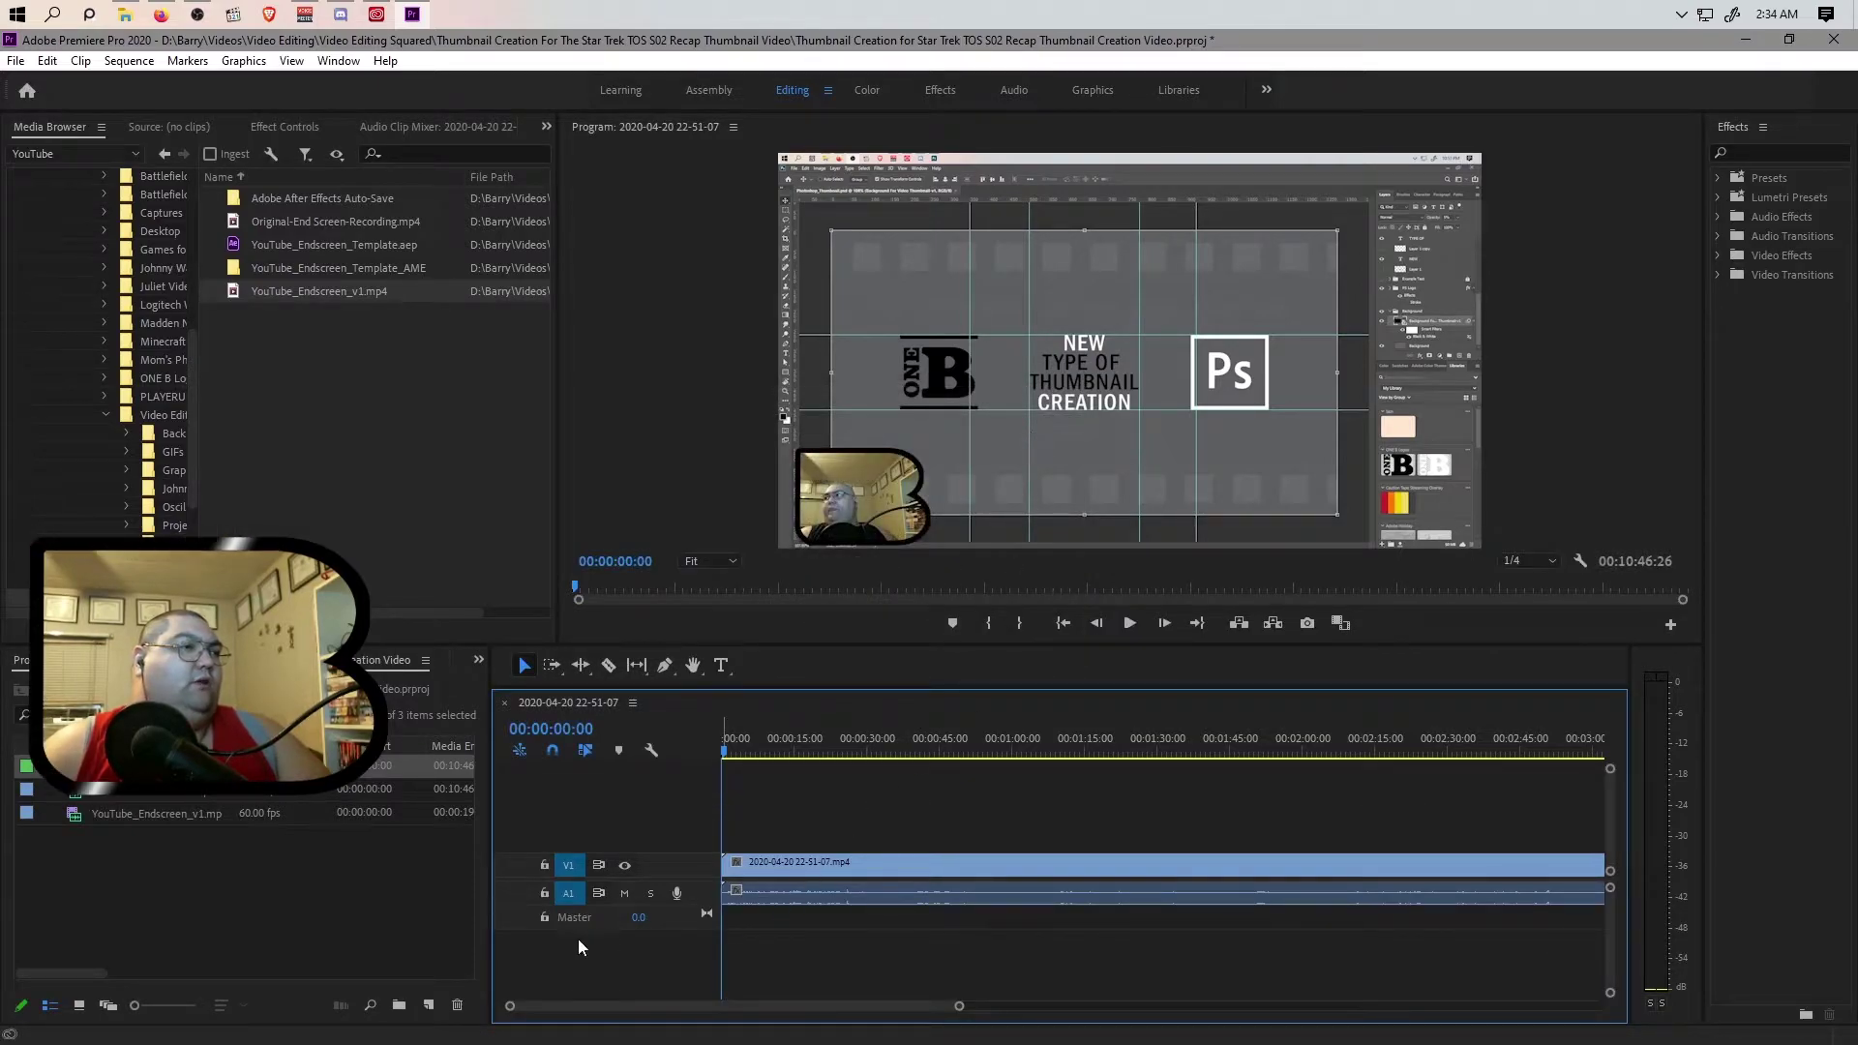
Step: Link the recording's video clip on V1 with its remaining audio clip on A1
{"action": "left_click", "coordinate": [143, 817]}
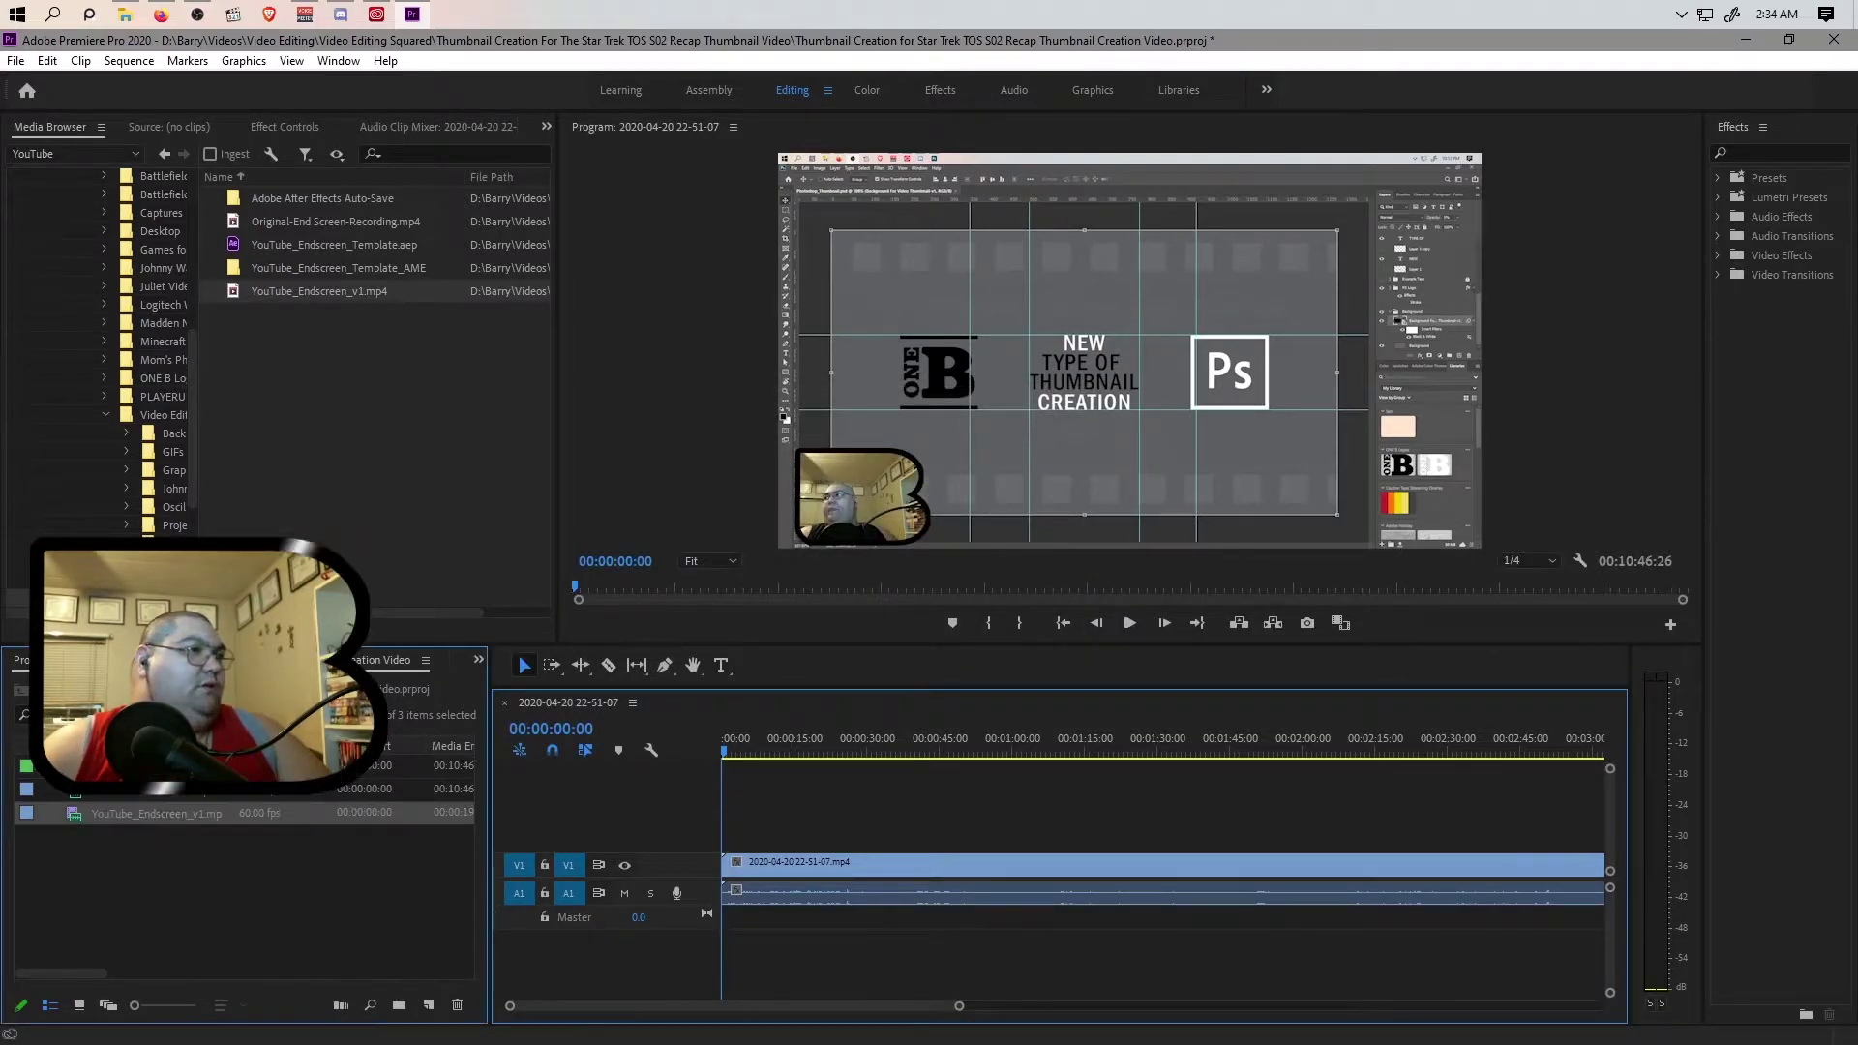
{"action": "left_click_drag", "start_coordinate": [958, 1005], "coordinate": [1442, 977]}
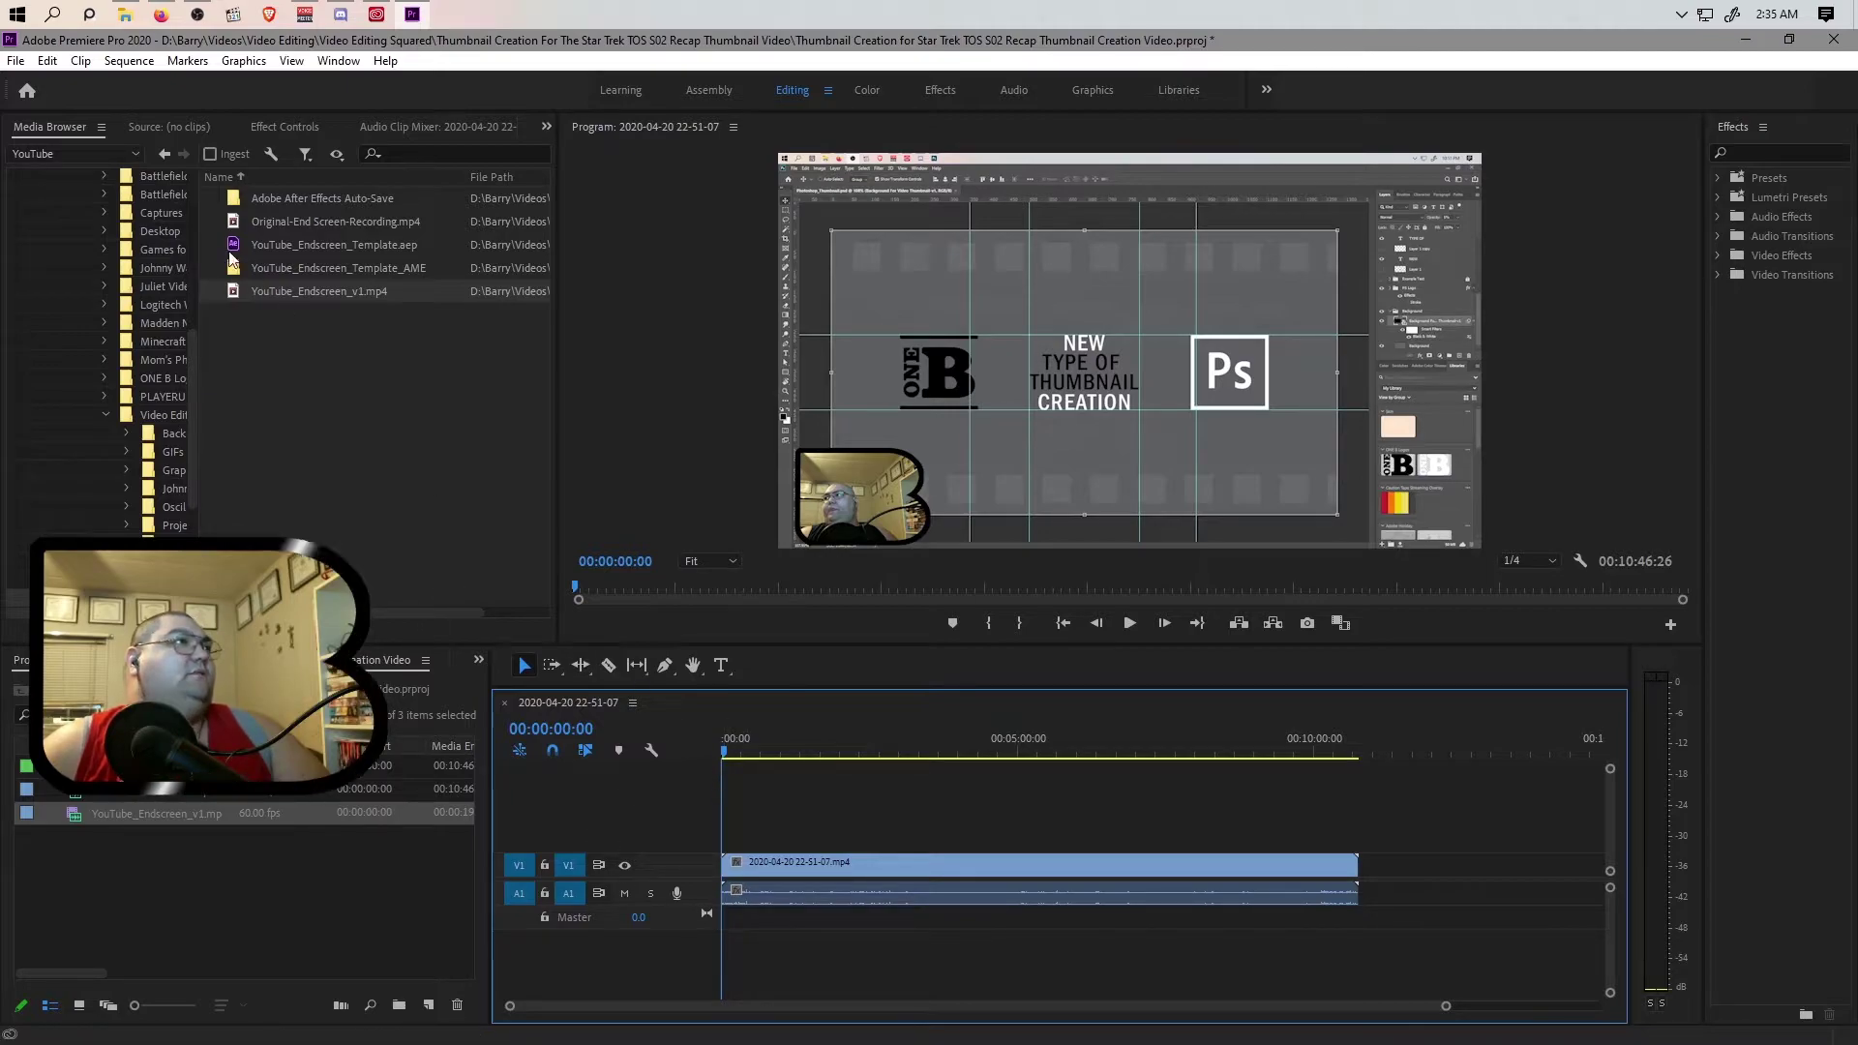
{"action": "left_click", "coordinate": [328, 126]}
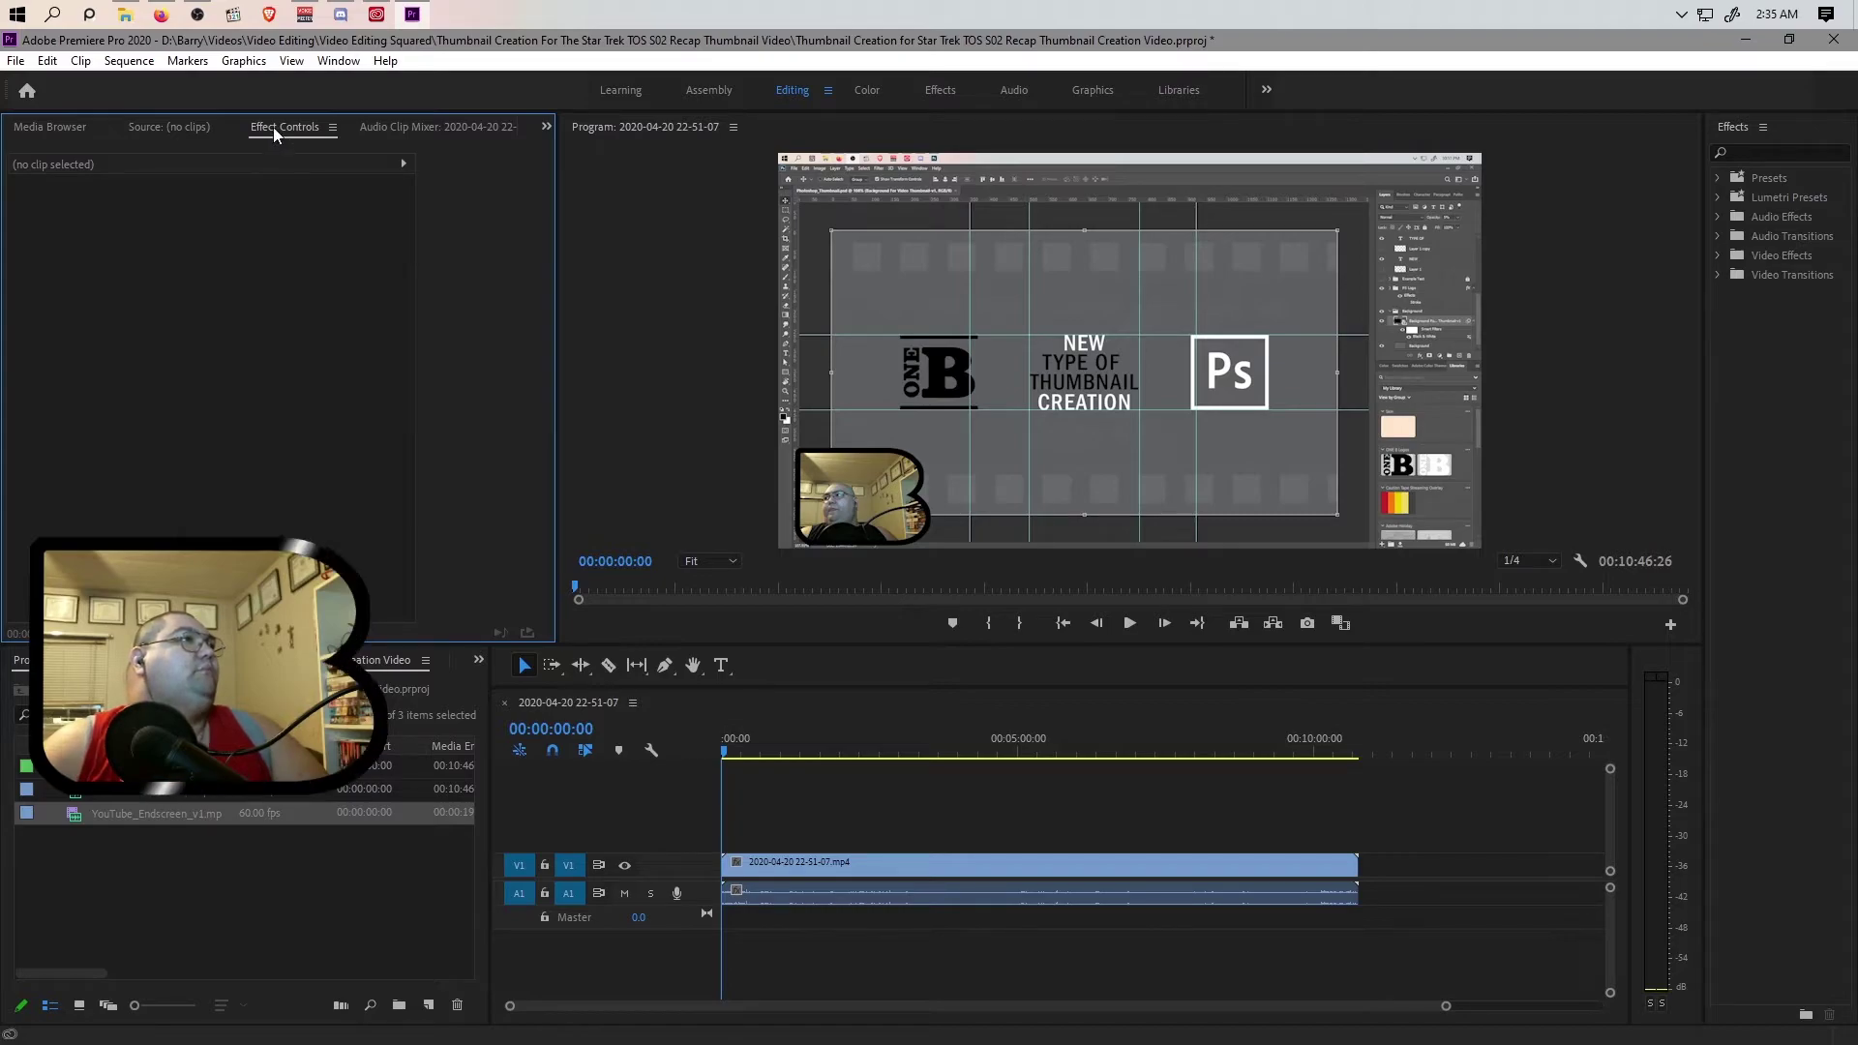
{"action": "left_click", "coordinate": [764, 863]}
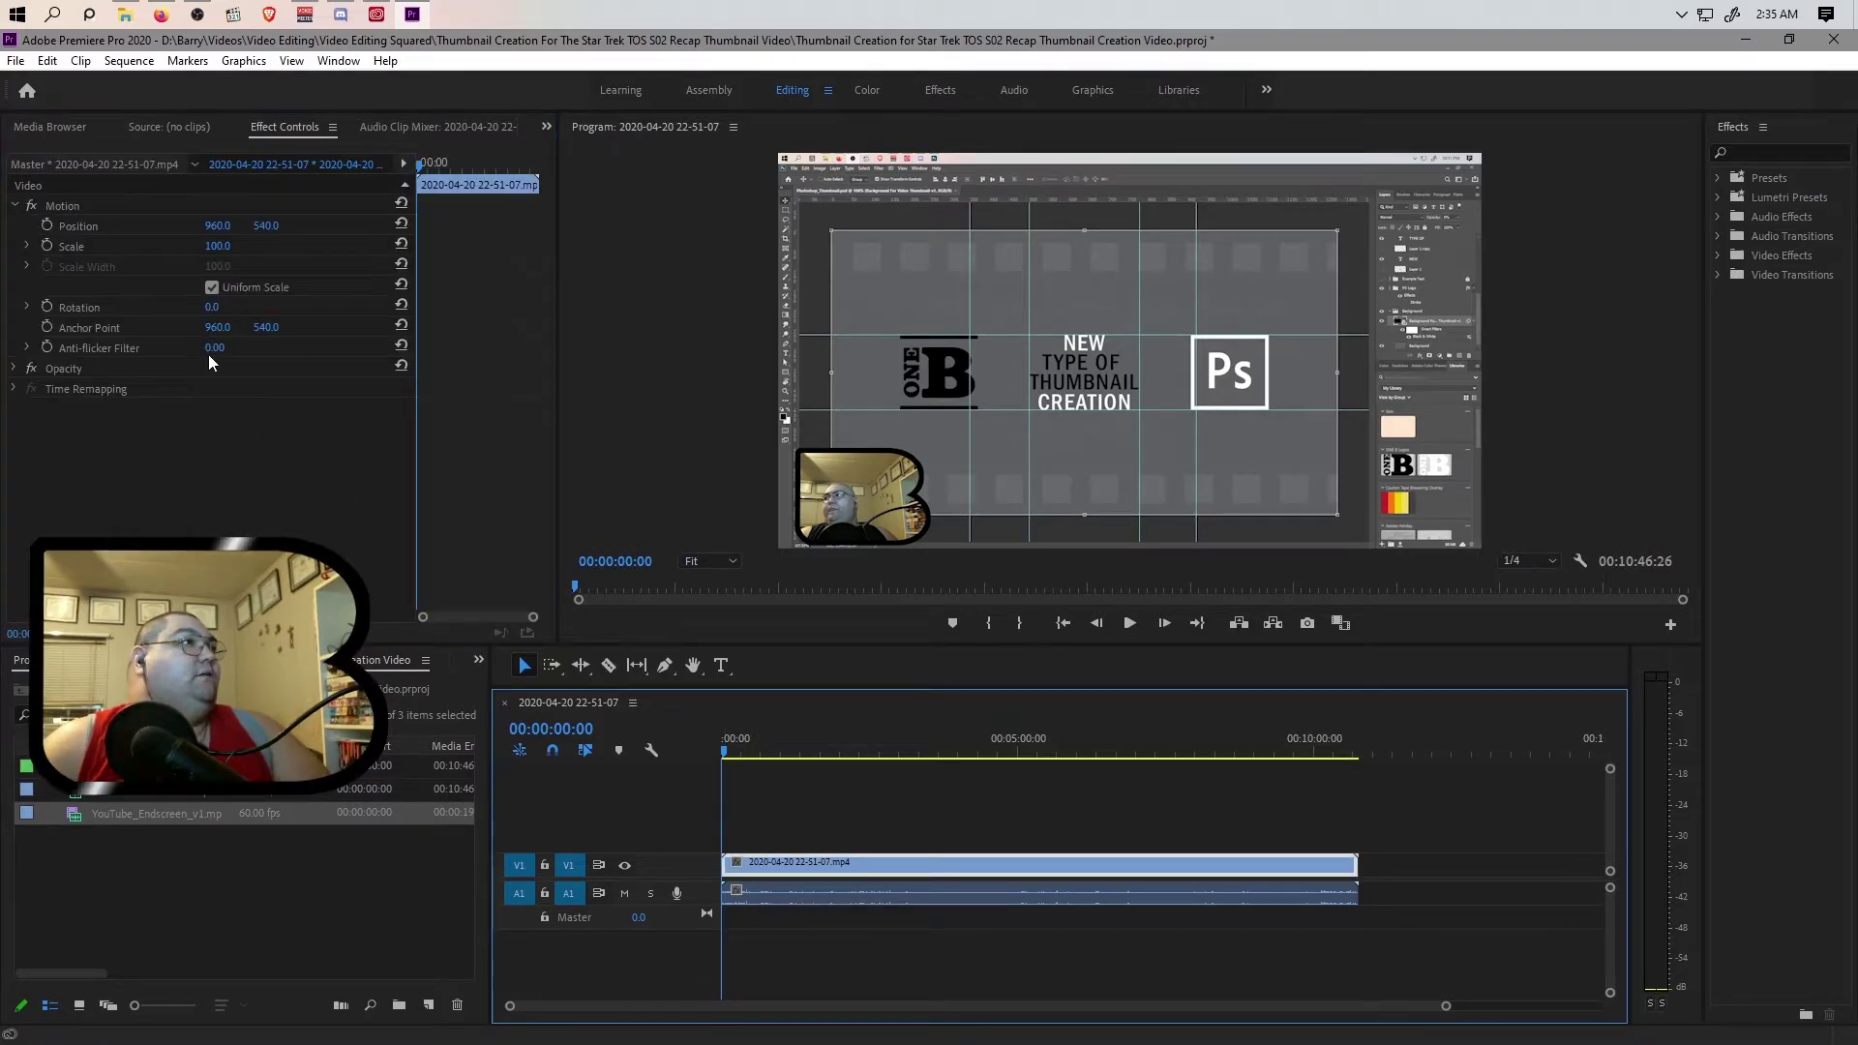
{"action": "left_click", "coordinate": [757, 891], "text": "shift"}
{"action": "right_click", "coordinate": [757, 890]}
{"action": "left_click", "coordinate": [803, 438]}
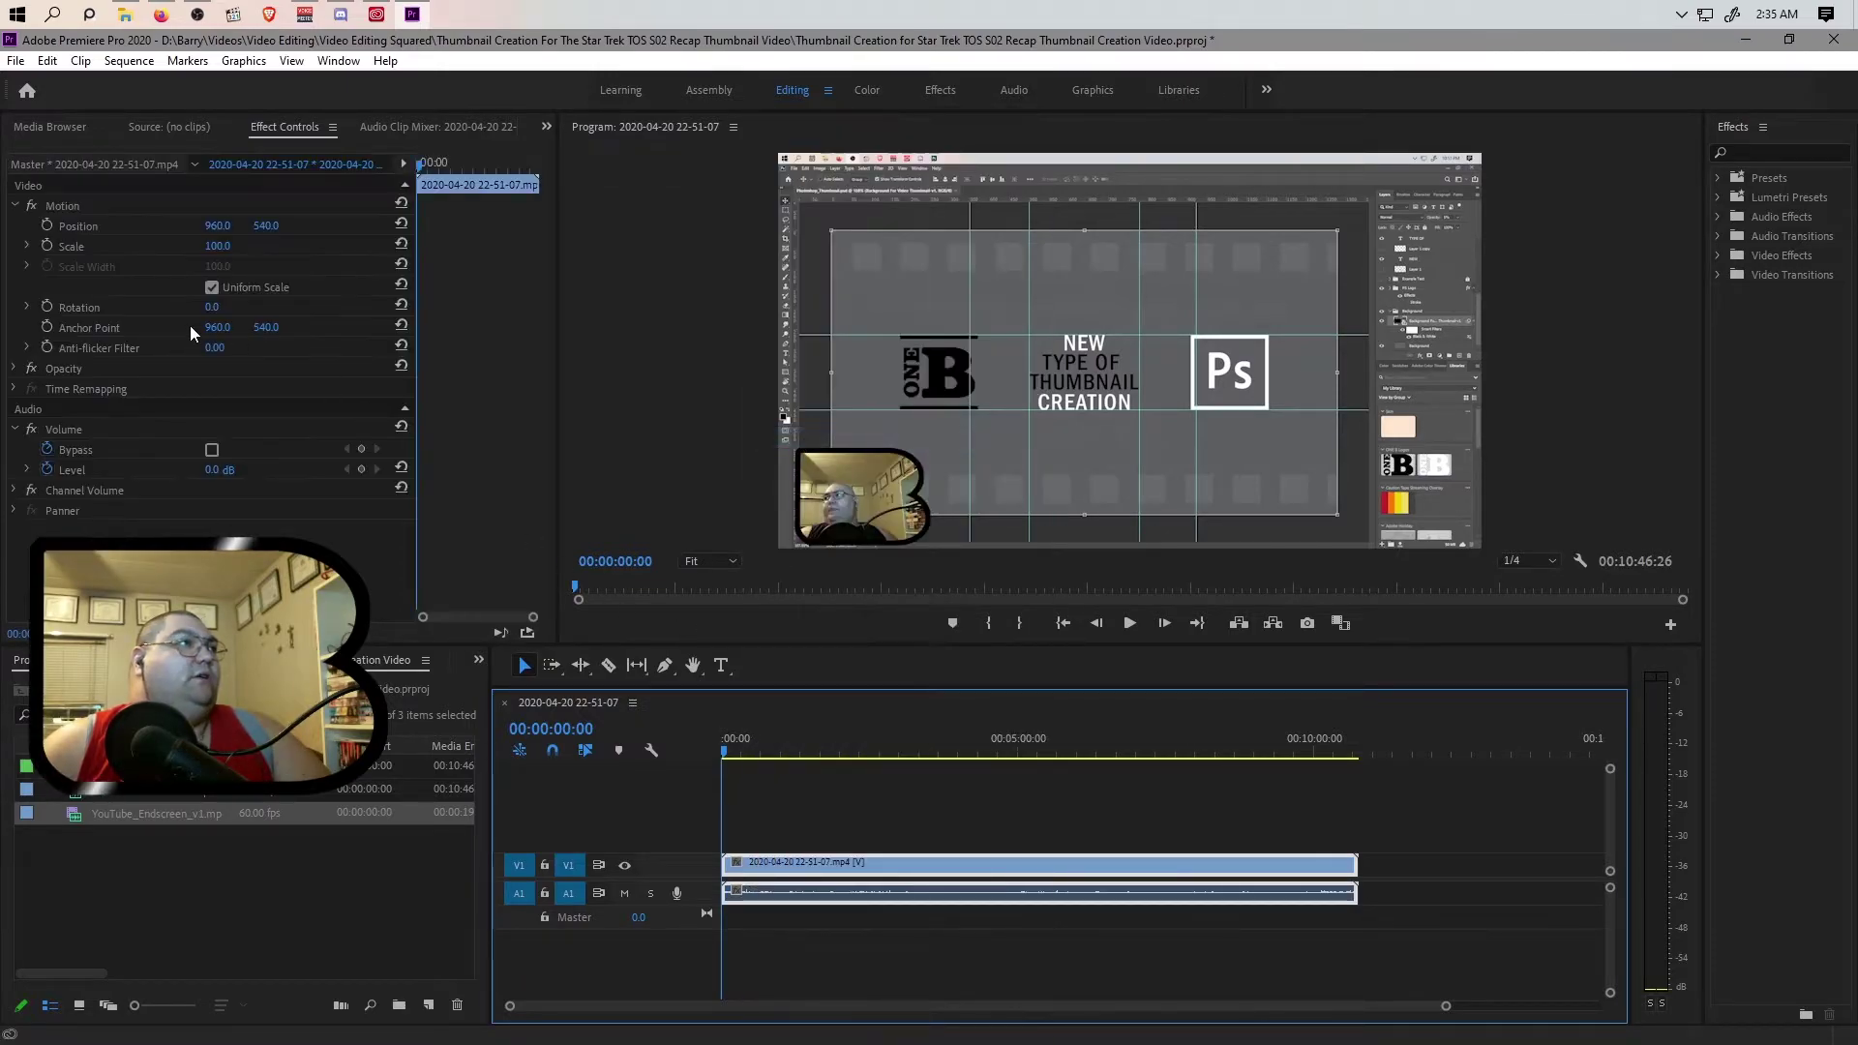
Step: Set the recording's audio volume level to 15 dB
{"action": "left_click", "coordinate": [215, 471]}
{"action": "type", "text": "15"}
{"action": "key", "text": "Return"}
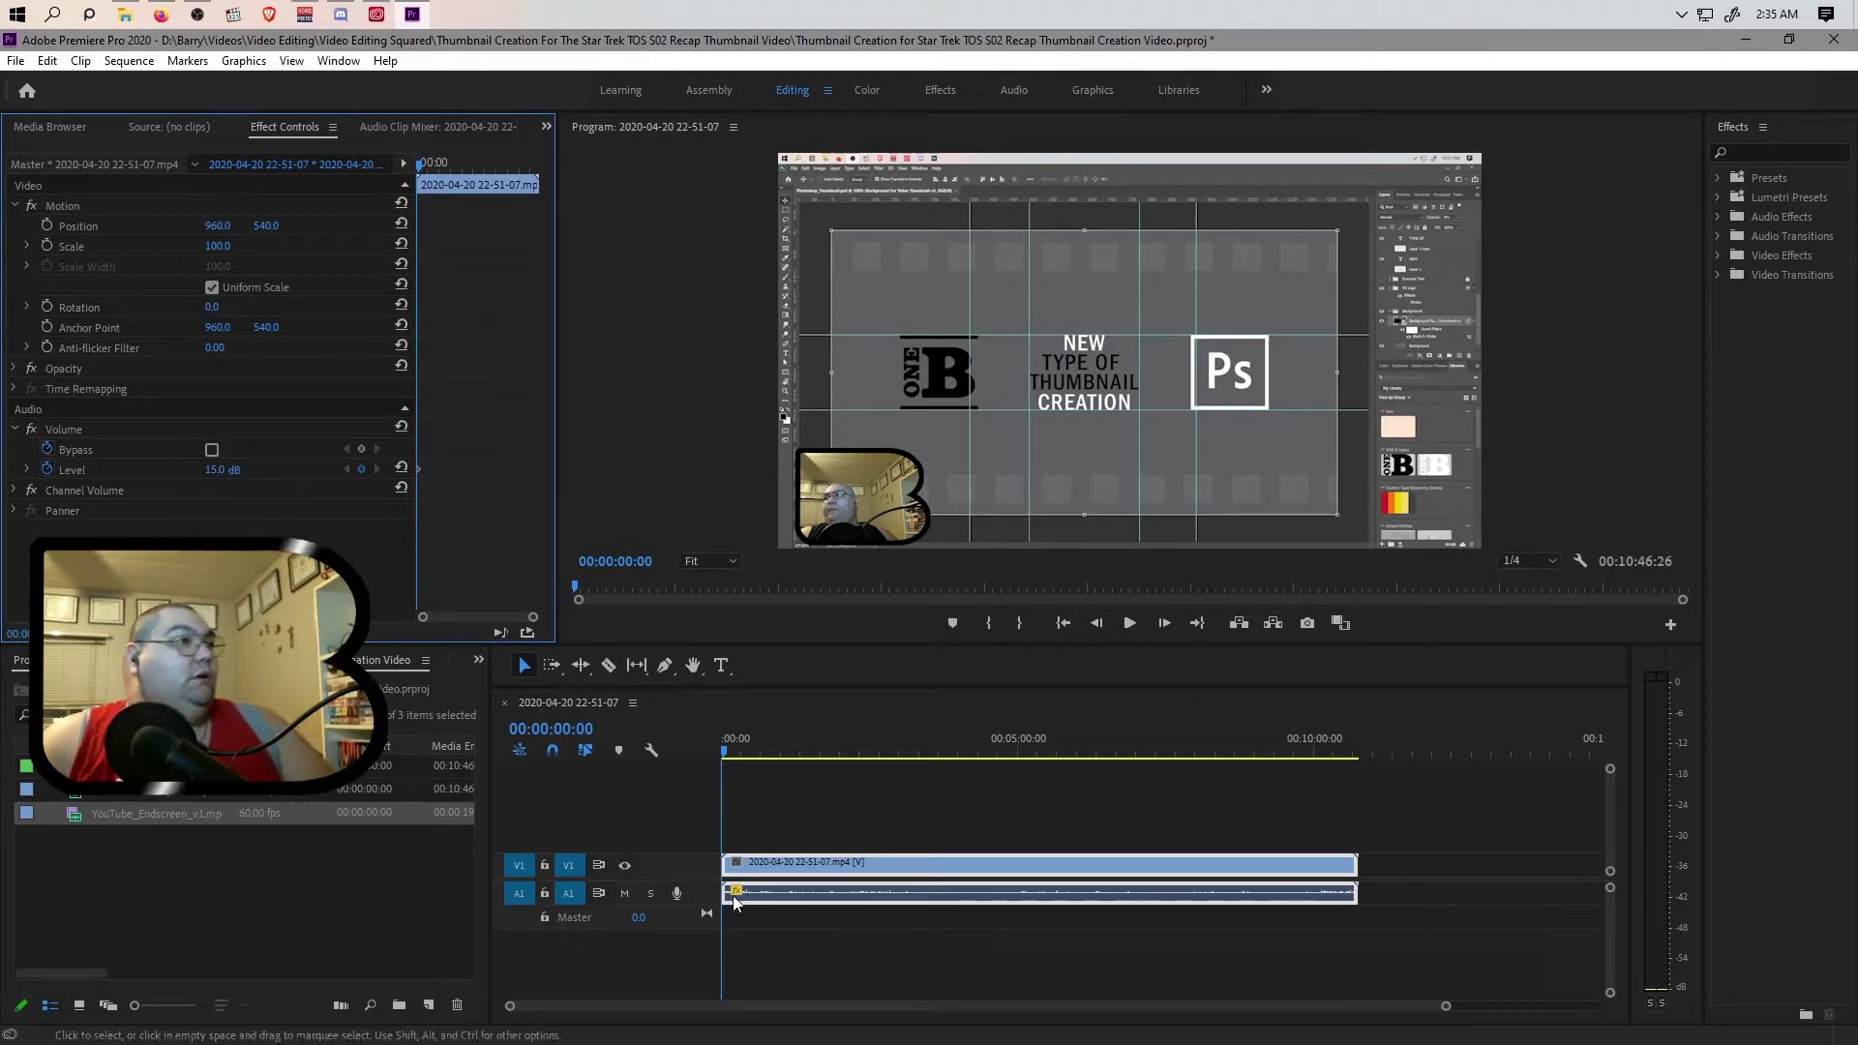
{"action": "left_click", "coordinate": [700, 759]}
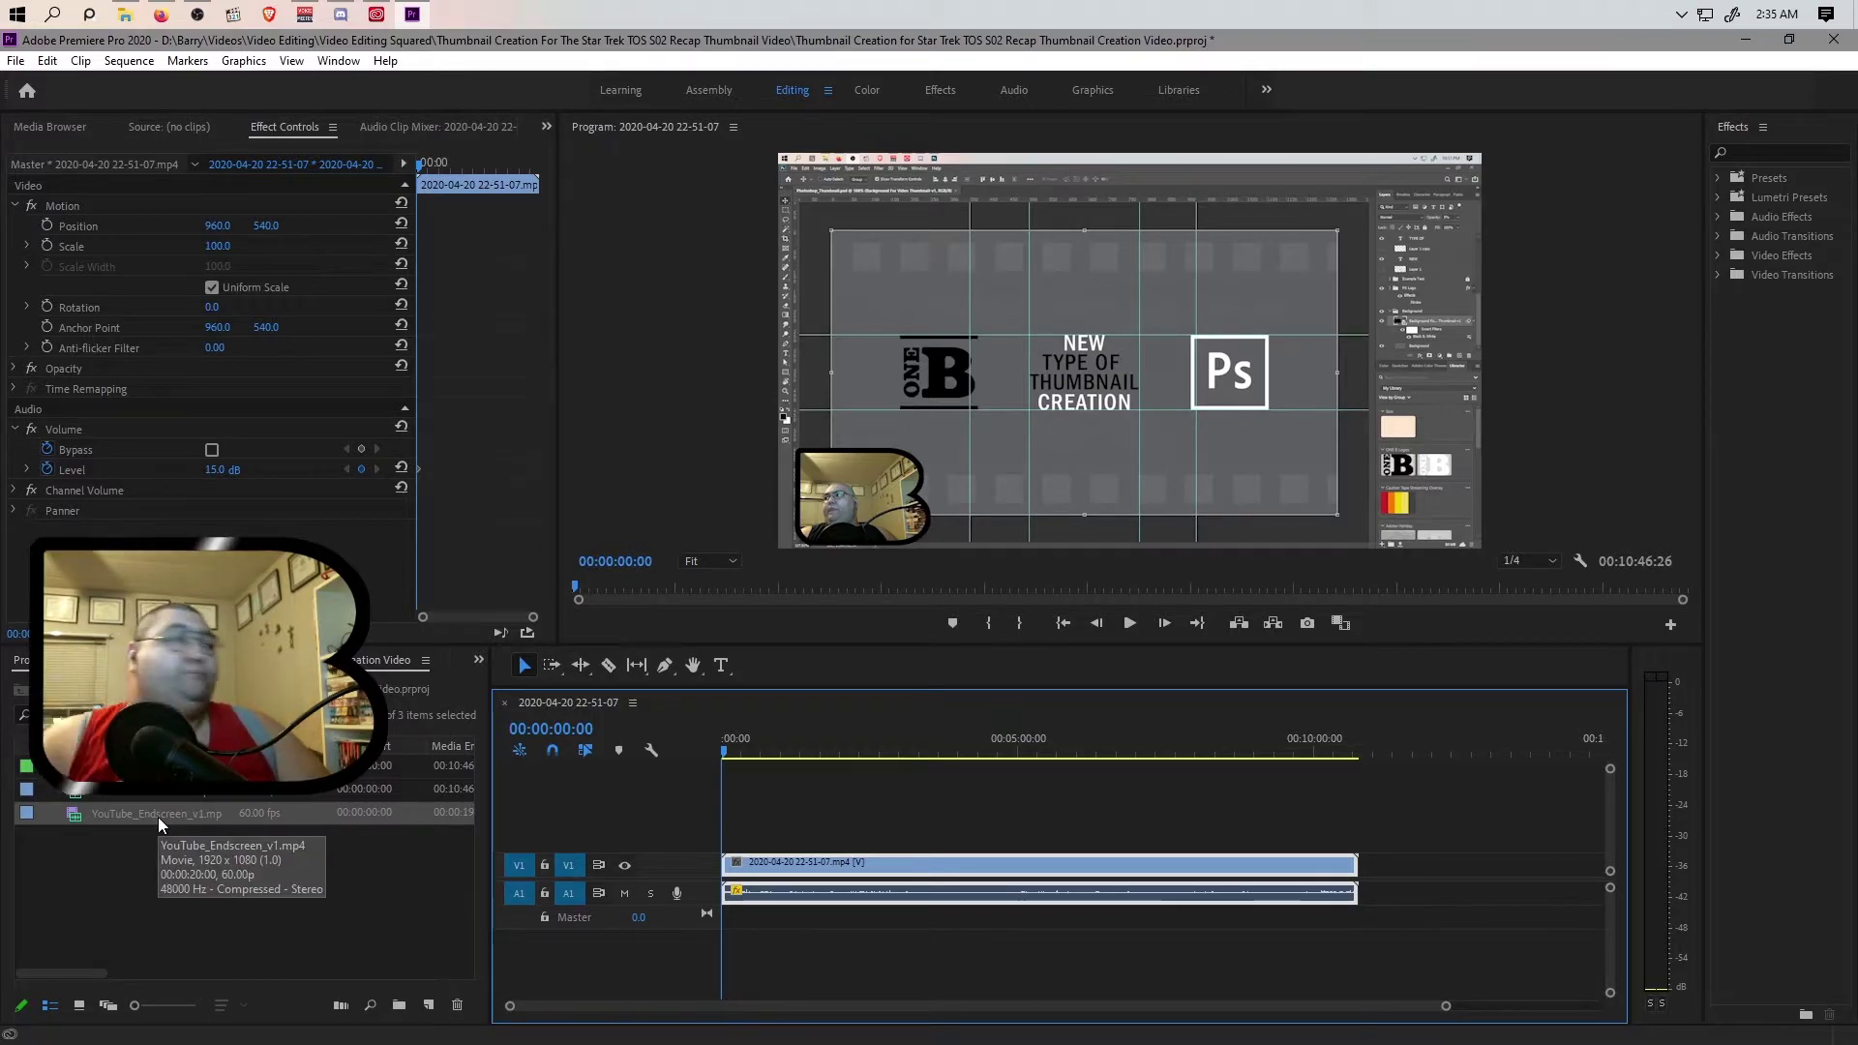
Step: Place YouTube_Endscreen_v1.mp4 directly after the recording in the timeline and set its volume level to 15 dB
{"action": "left_click_drag", "start_coordinate": [158, 816], "coordinate": [1382, 902]}
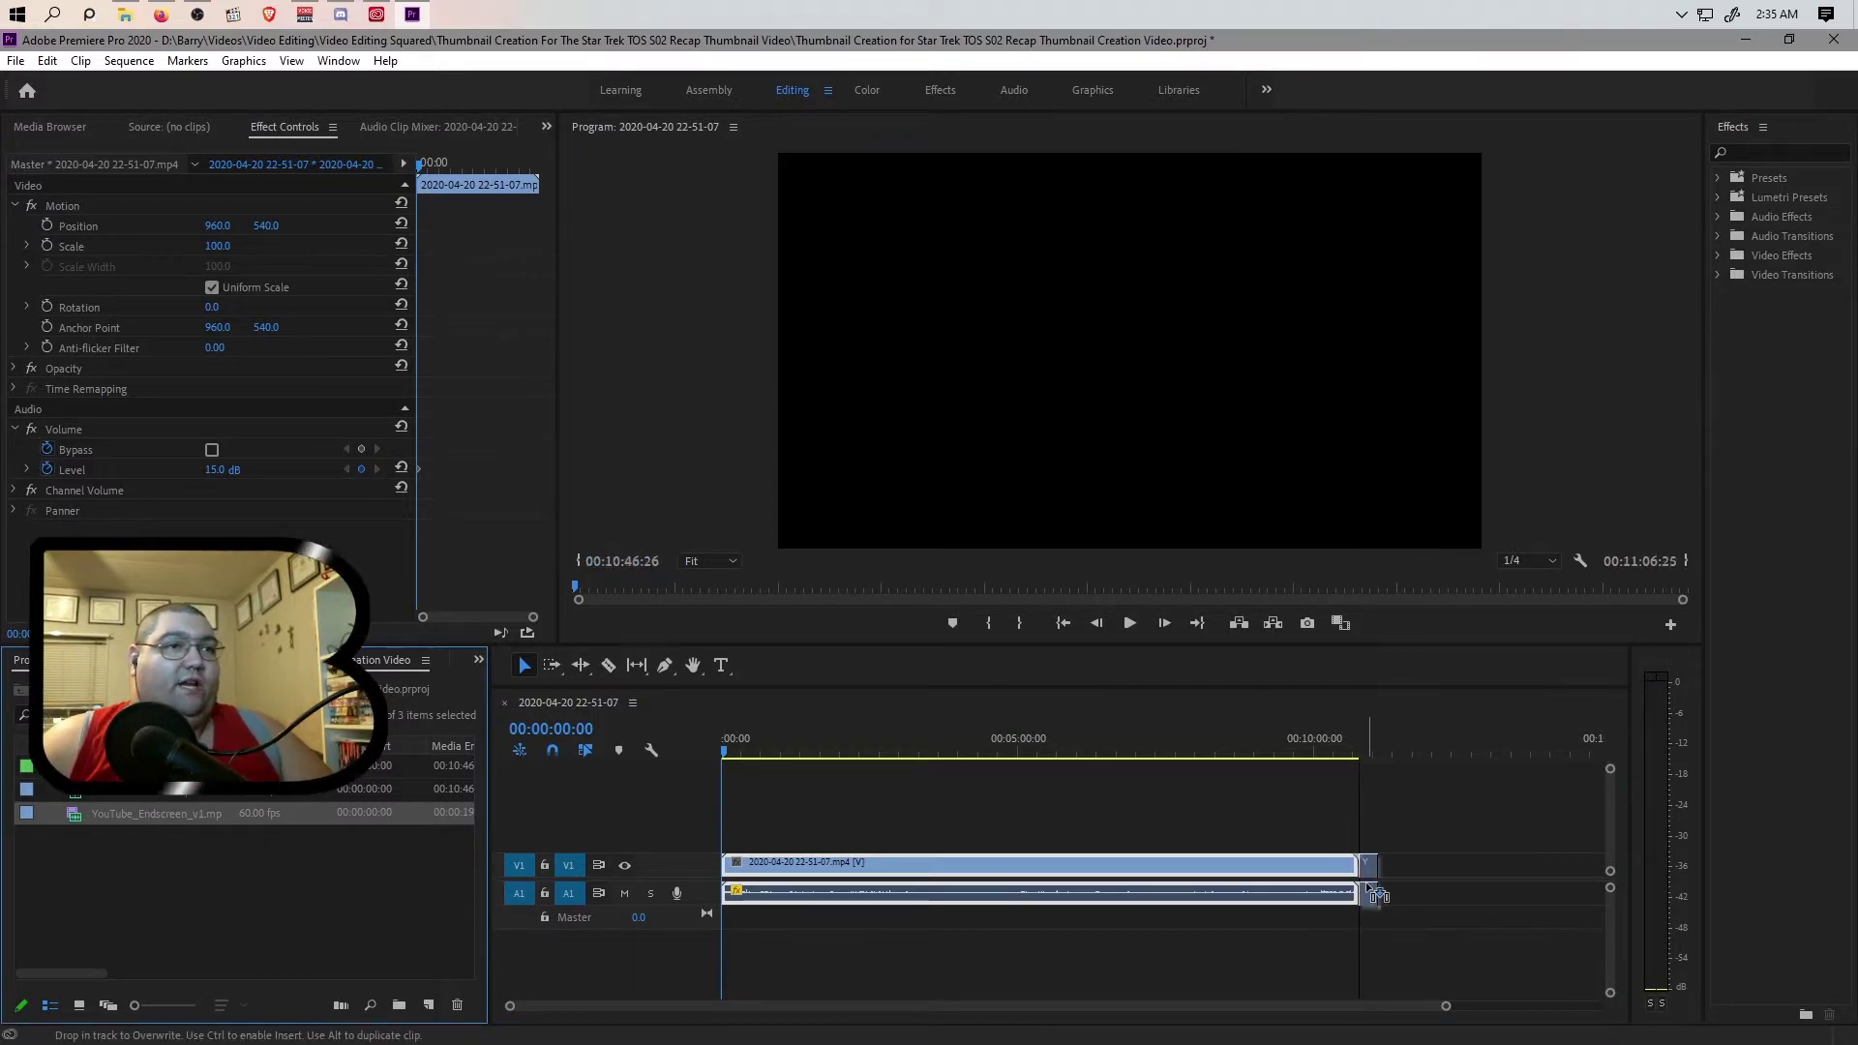
{"action": "left_click", "coordinate": [225, 475]}
{"action": "type", "text": "15"}
{"action": "key", "text": "Return"}
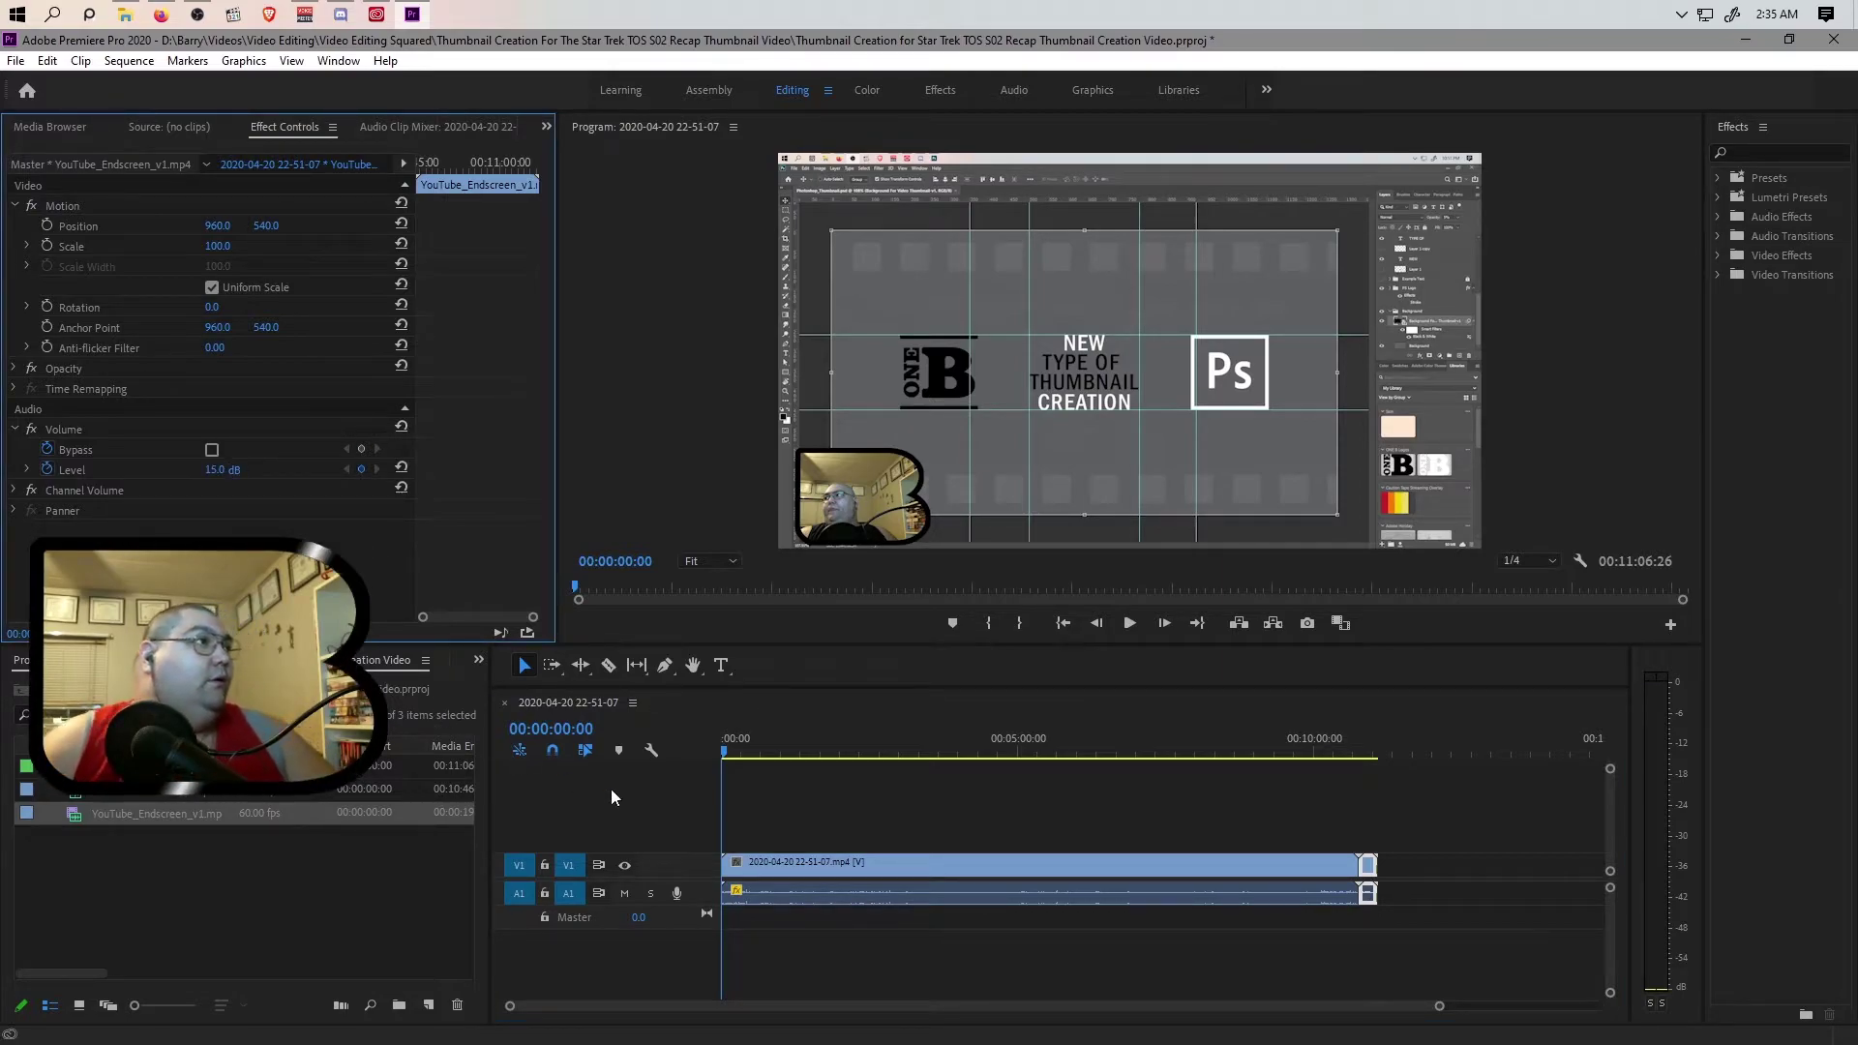
Step: Split the recording at 00:00:01:19 and ripple-delete the opening segment before the cut
{"action": "left_click_drag", "start_coordinate": [1440, 1006], "coordinate": [690, 1006]}
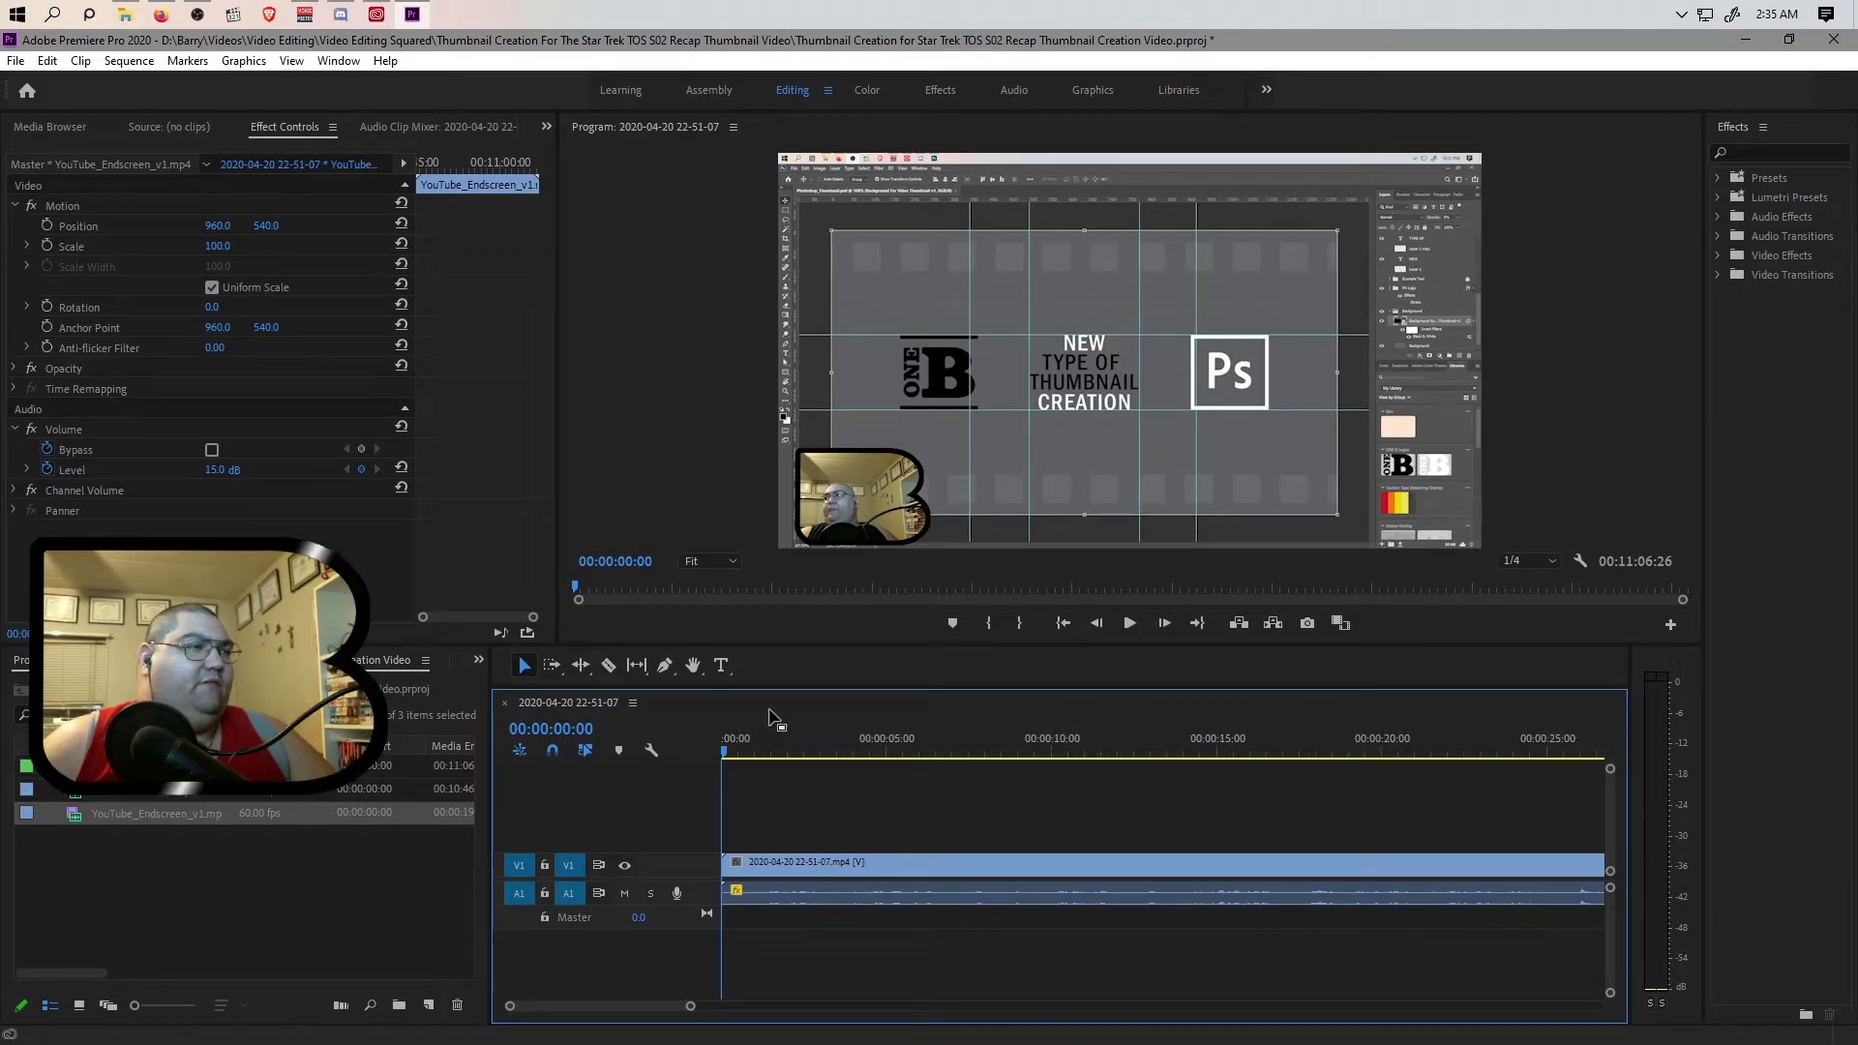
{"action": "key", "text": "space"}
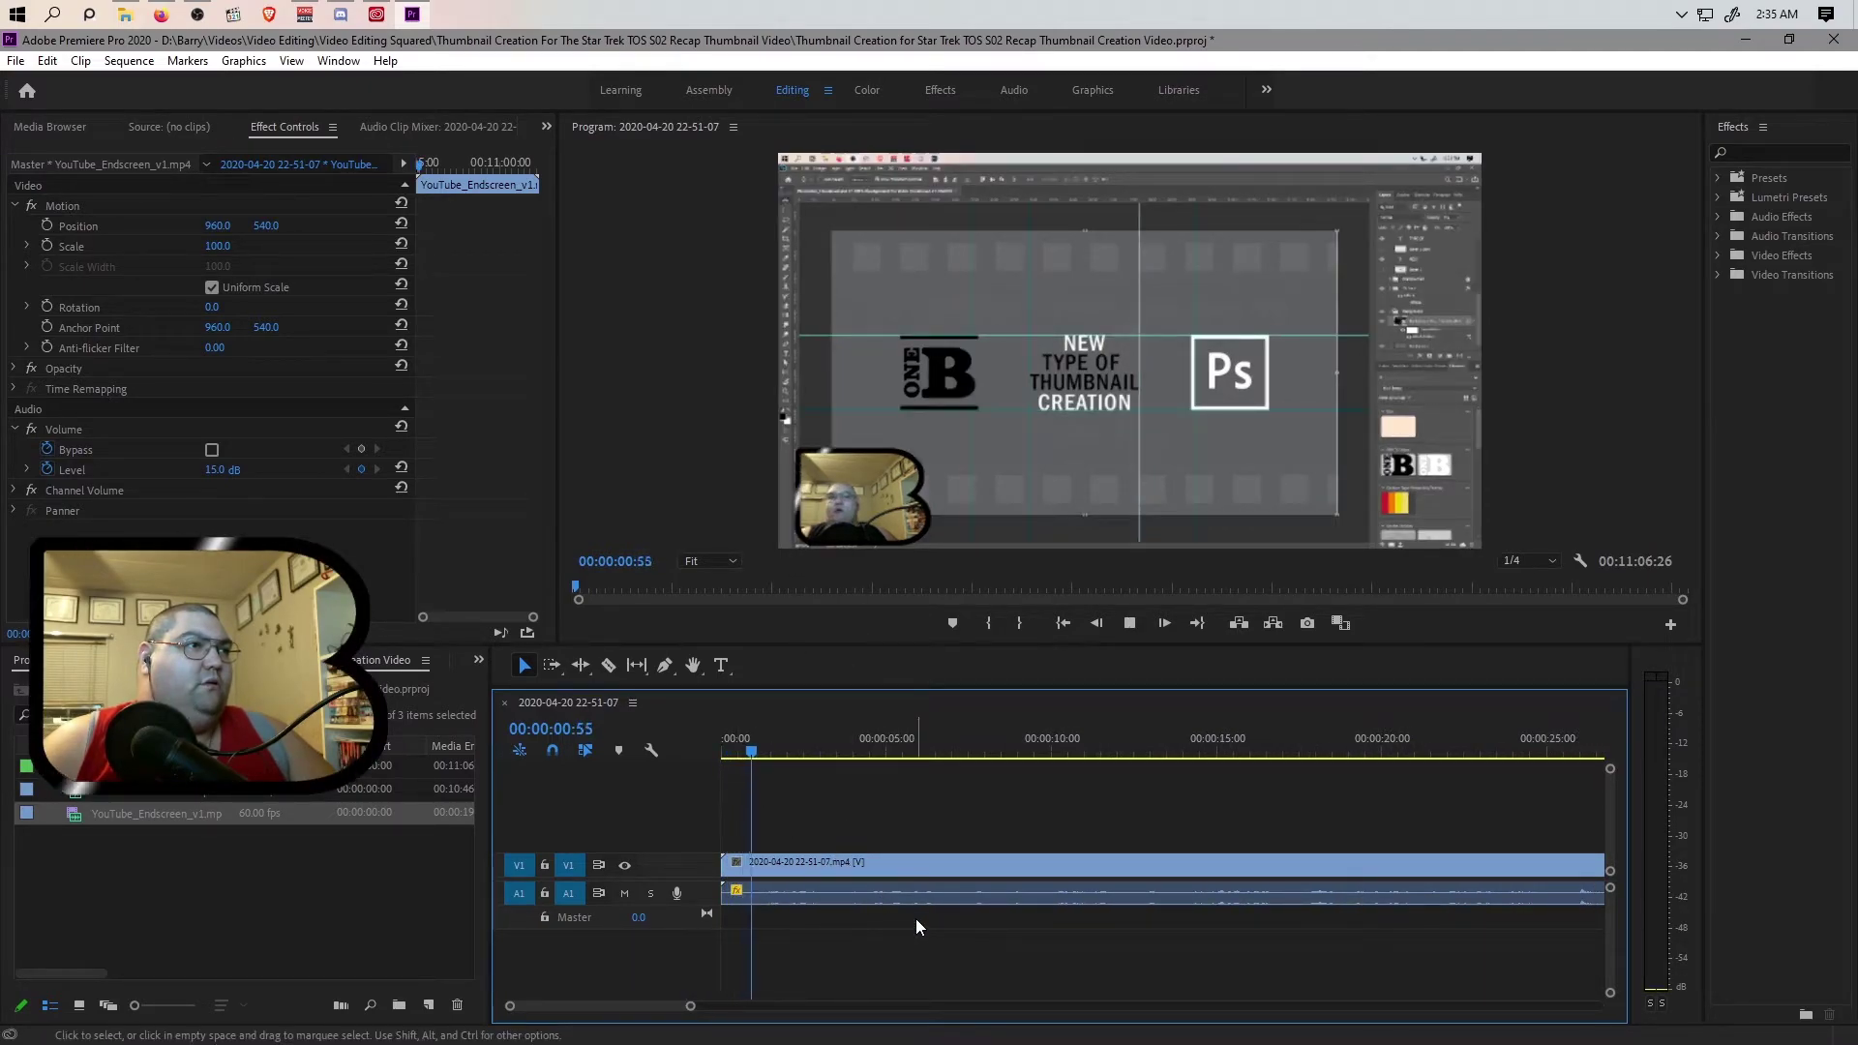
{"action": "key", "text": "space"}
{"action": "left_click_drag", "start_coordinate": [782, 758], "coordinate": [768, 759]}
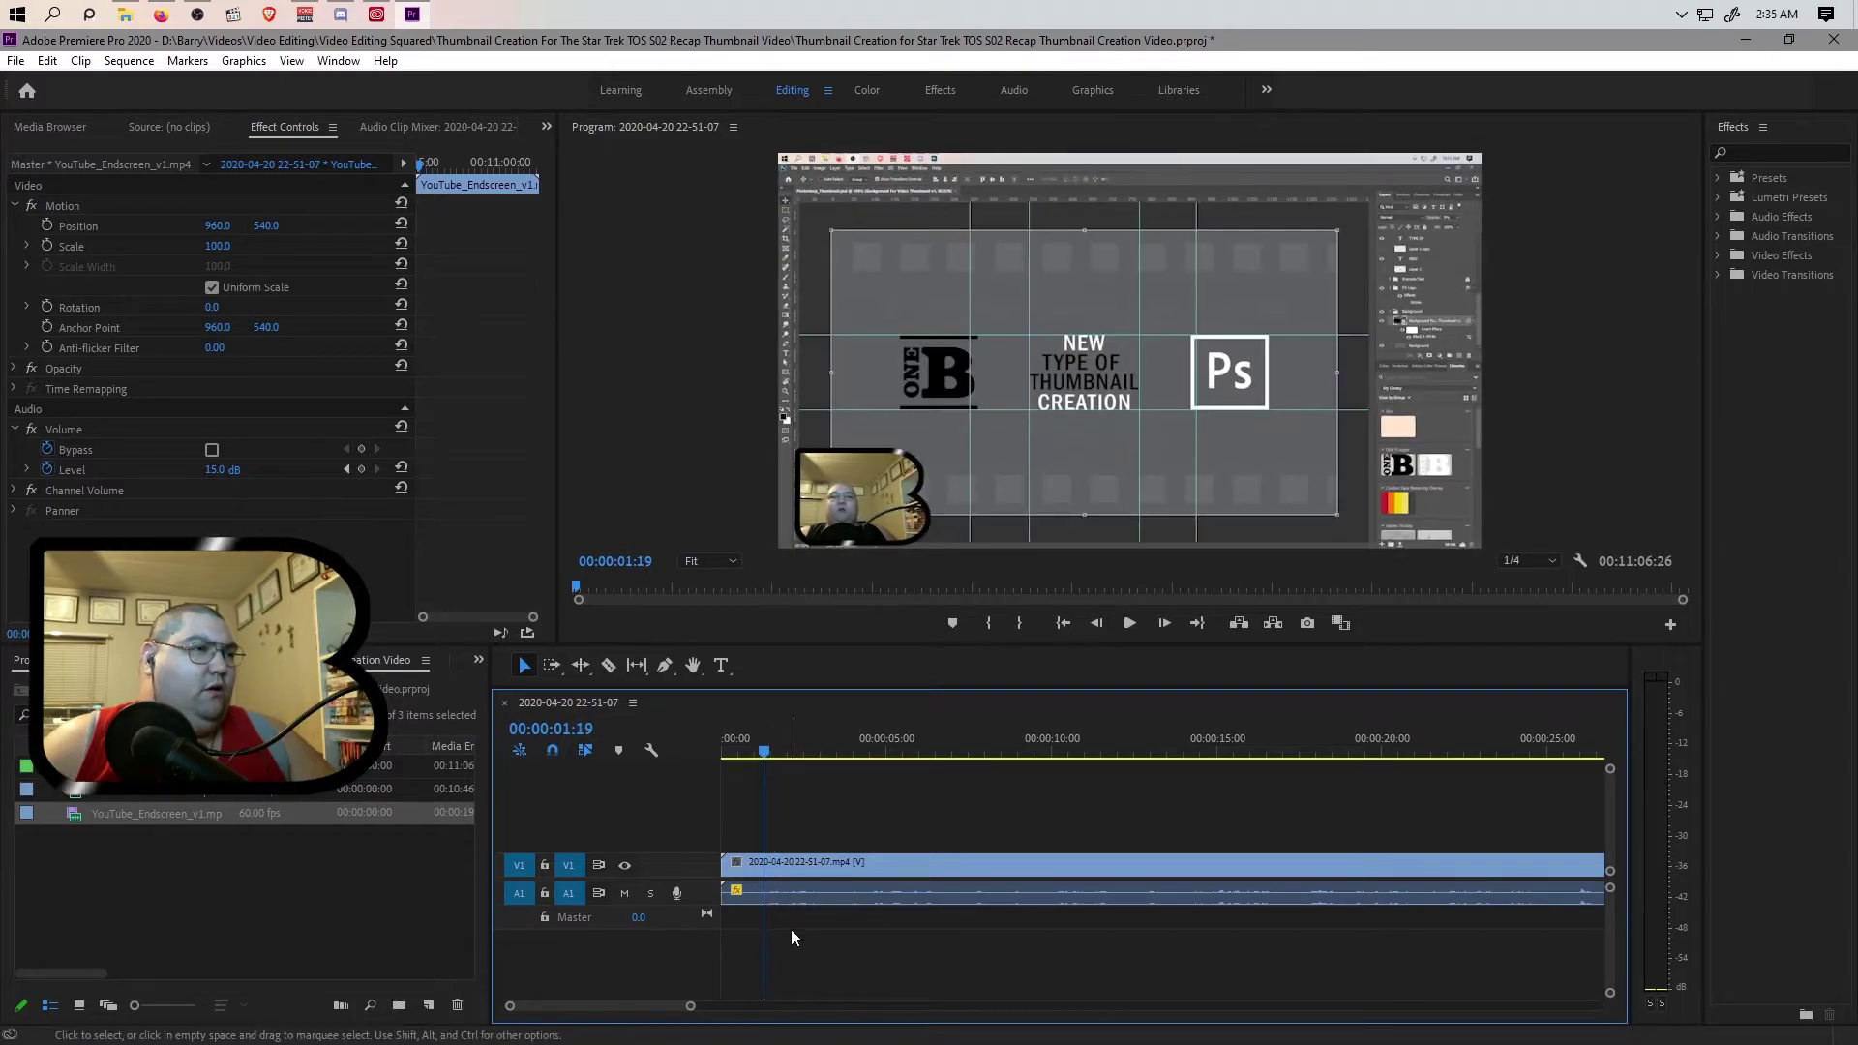
{"action": "key", "text": "ctrl+k"}
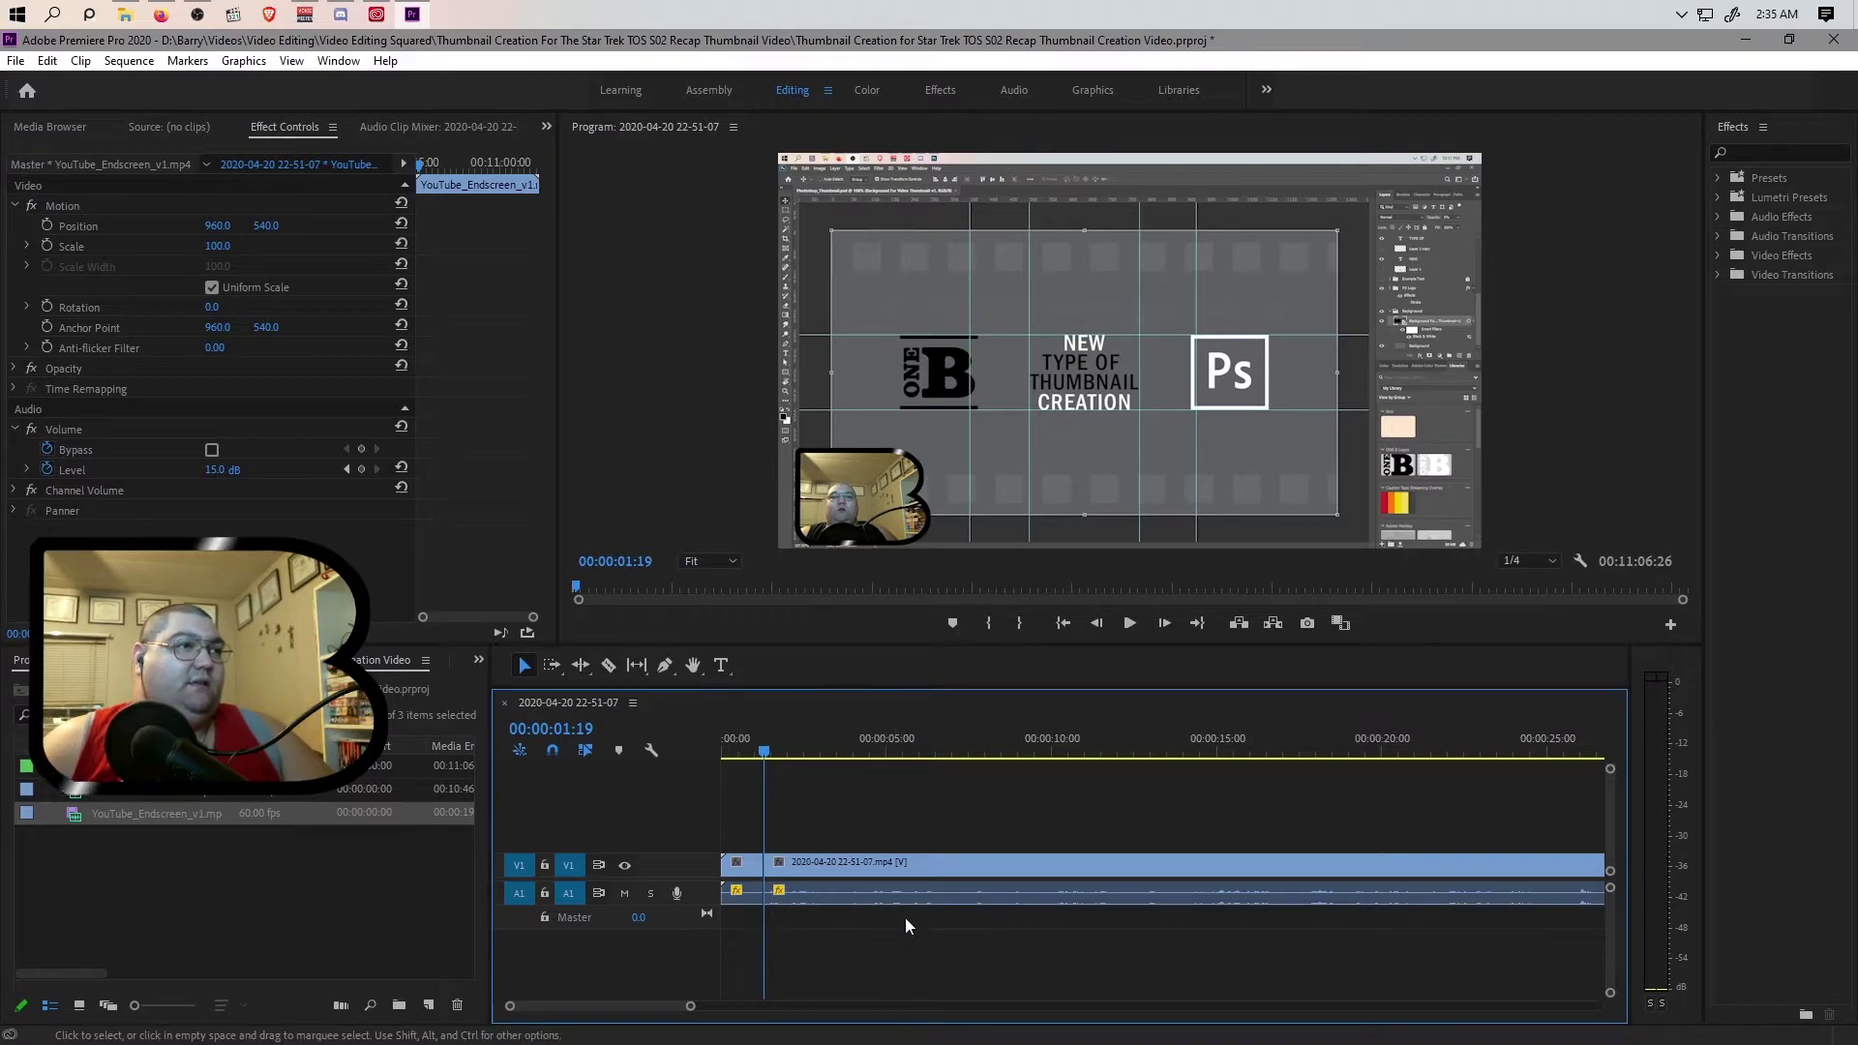
{"action": "left_click", "coordinate": [862, 871]}
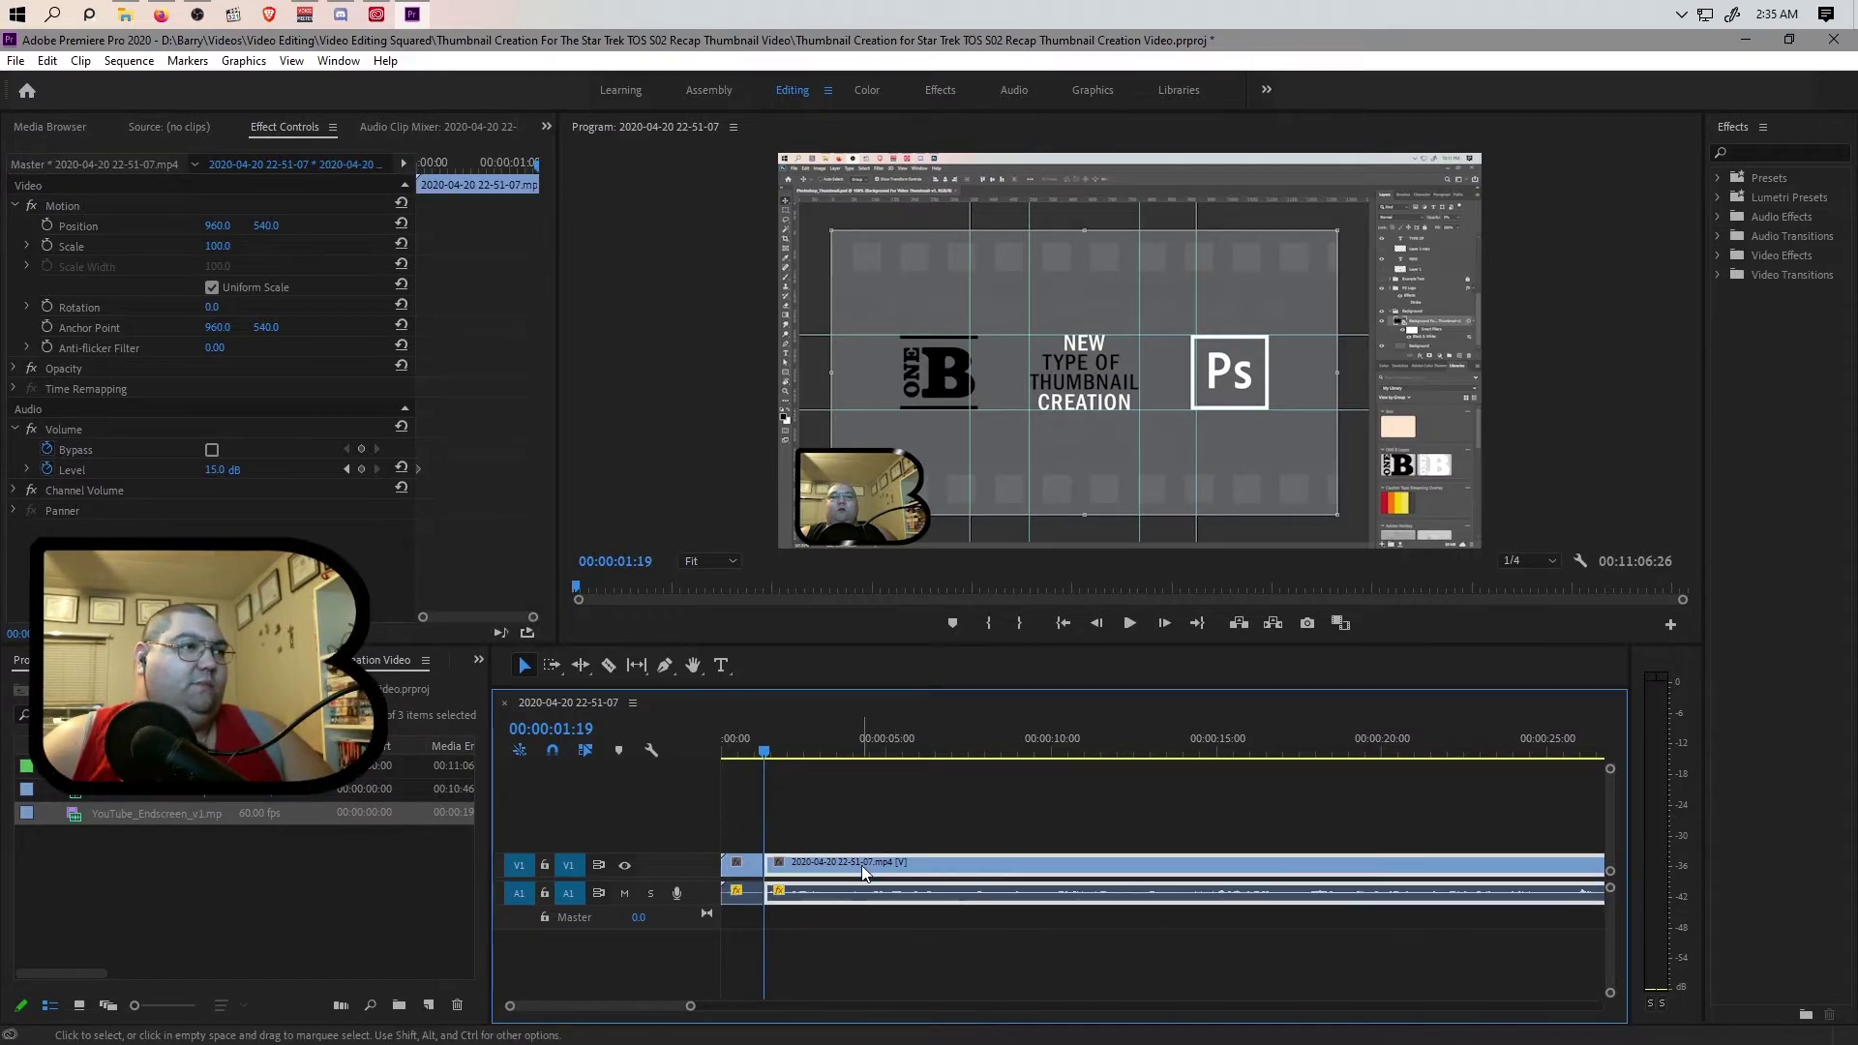
{"action": "left_click", "coordinate": [747, 864]}
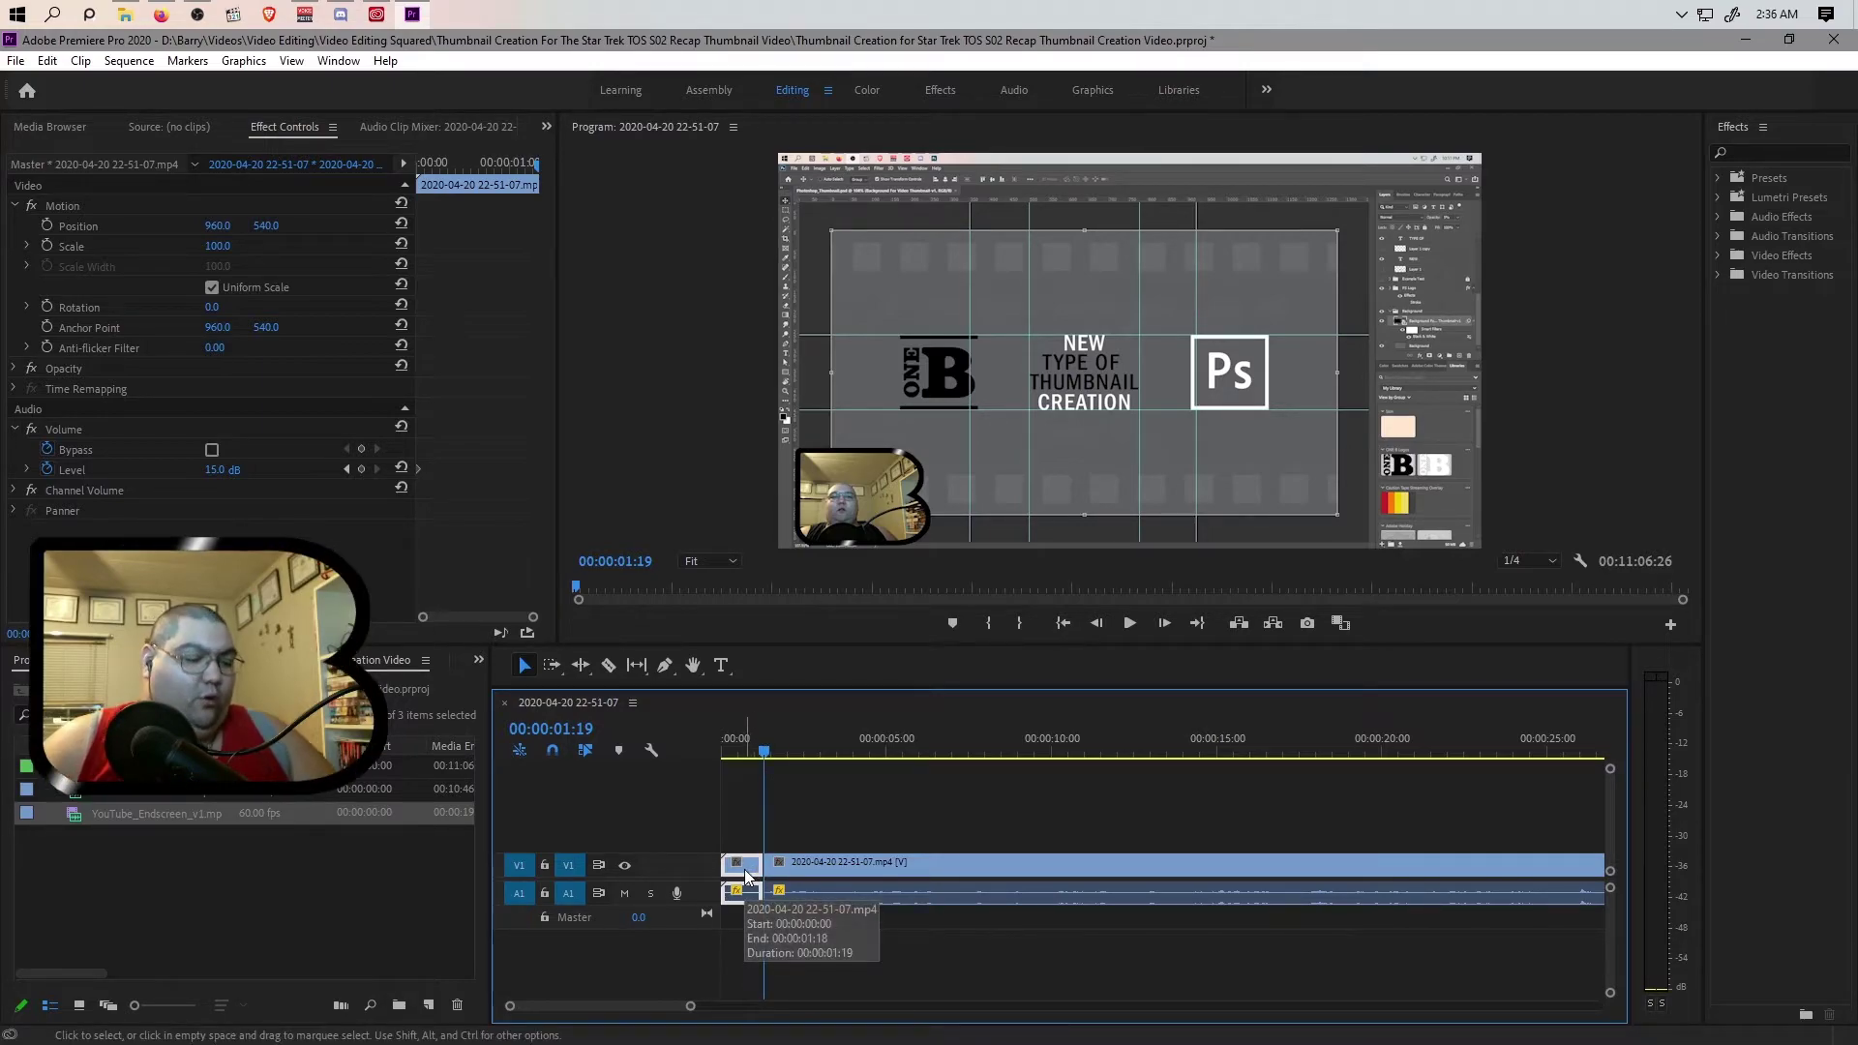
{"action": "key", "text": "shift+Delete"}
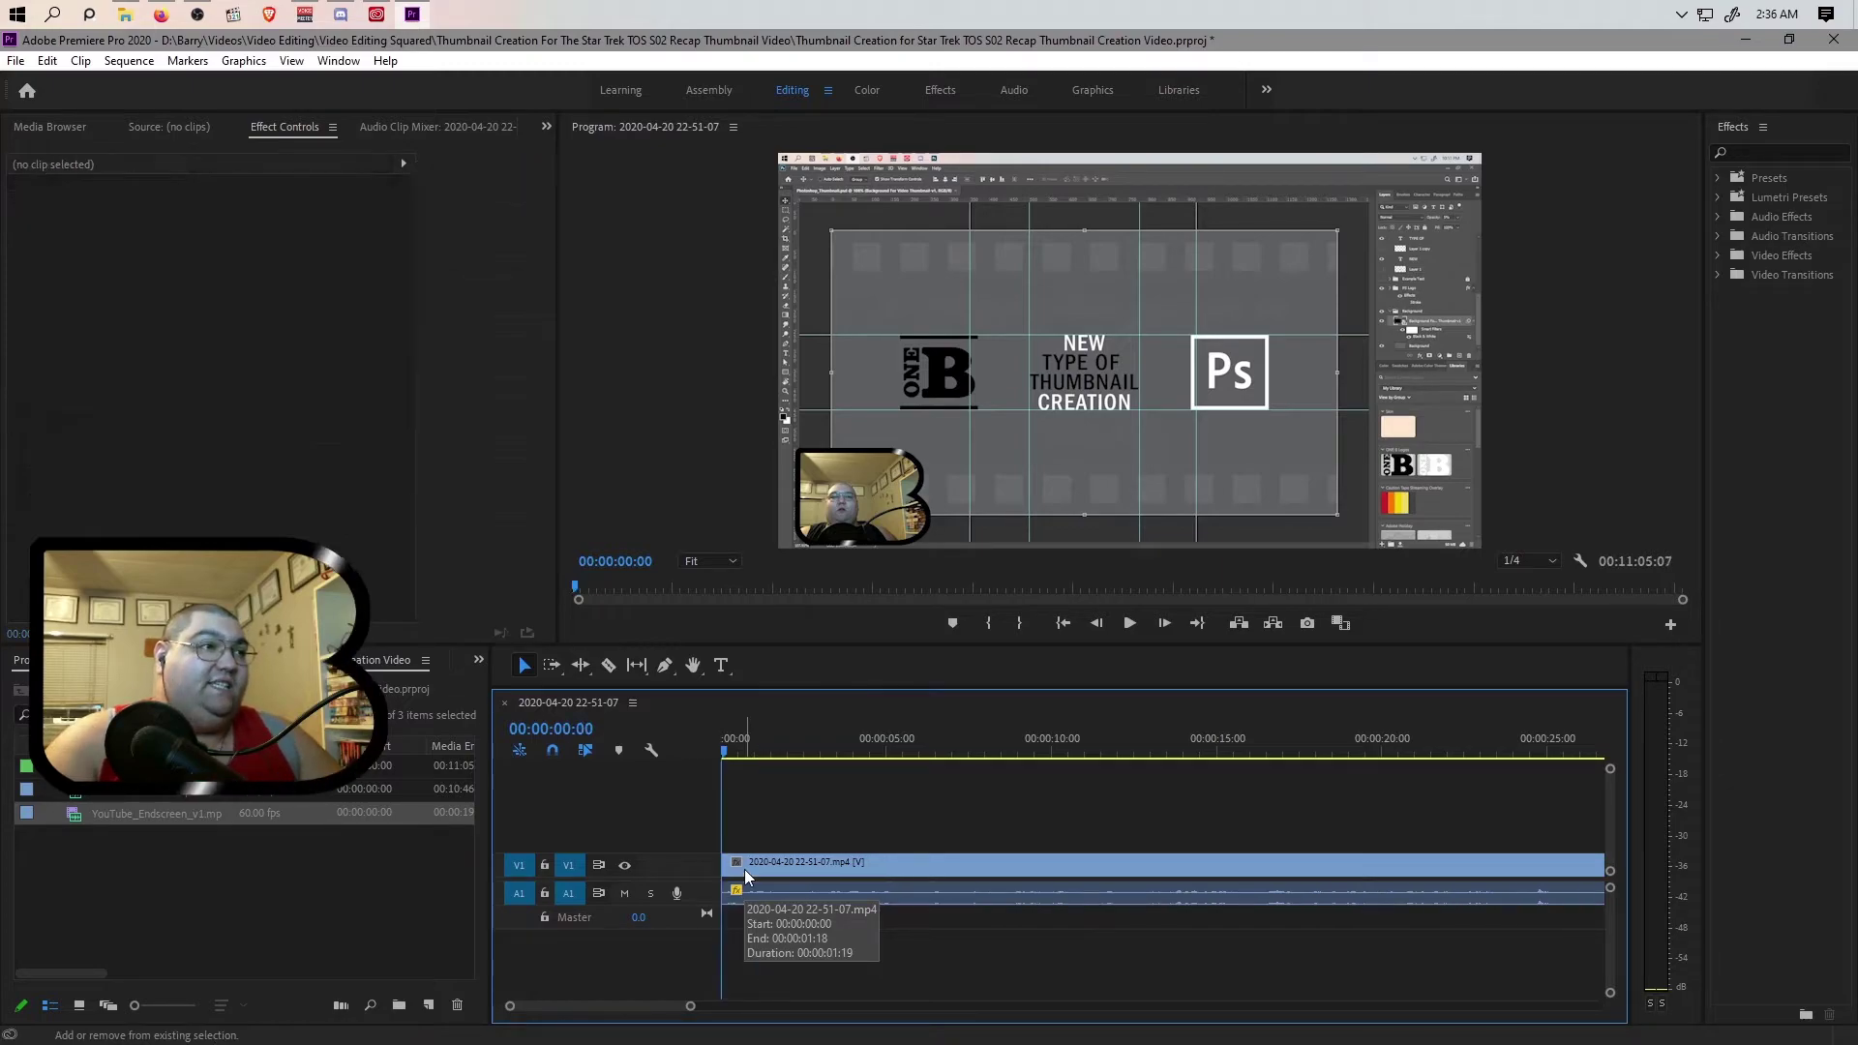
Step: Split the recording at 00:10:43:38, ripple-delete the leftover segment before the end screen, and save the project
{"action": "left_click_drag", "start_coordinate": [690, 1005], "coordinate": [1462, 1005]}
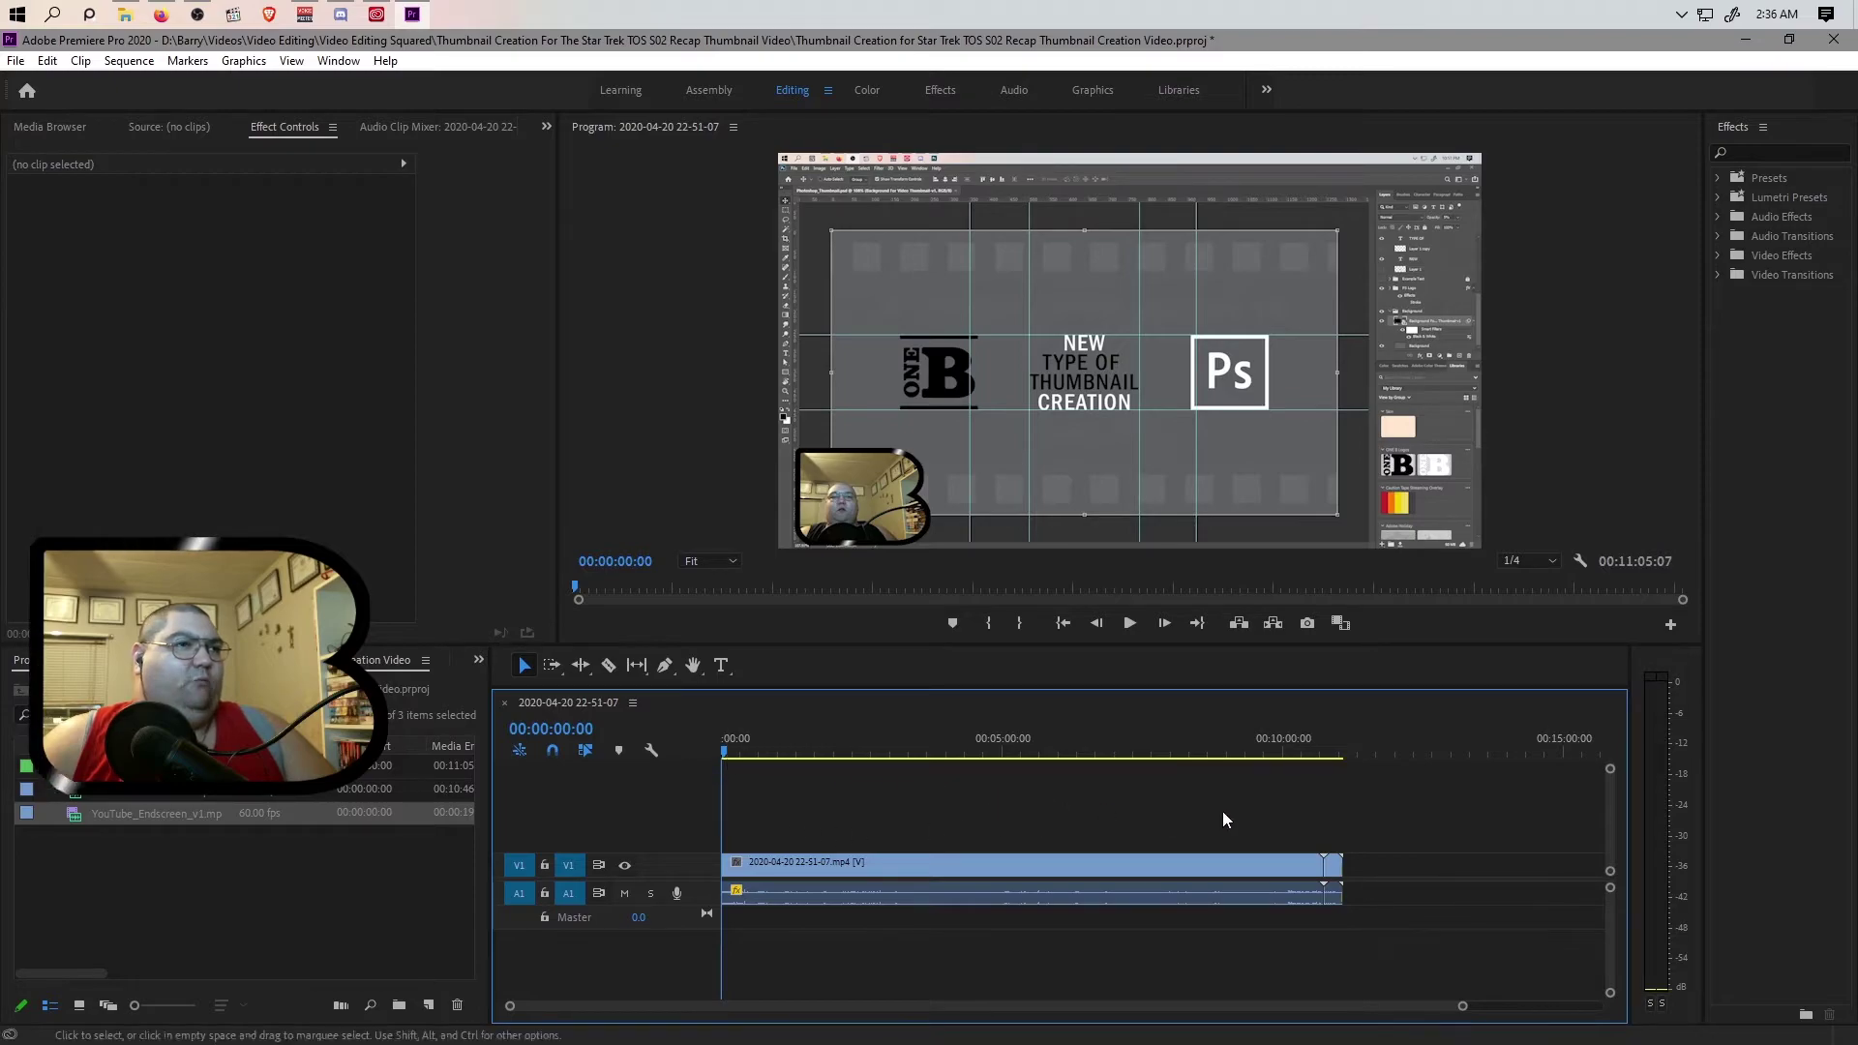
{"action": "left_click", "coordinate": [1314, 753]}
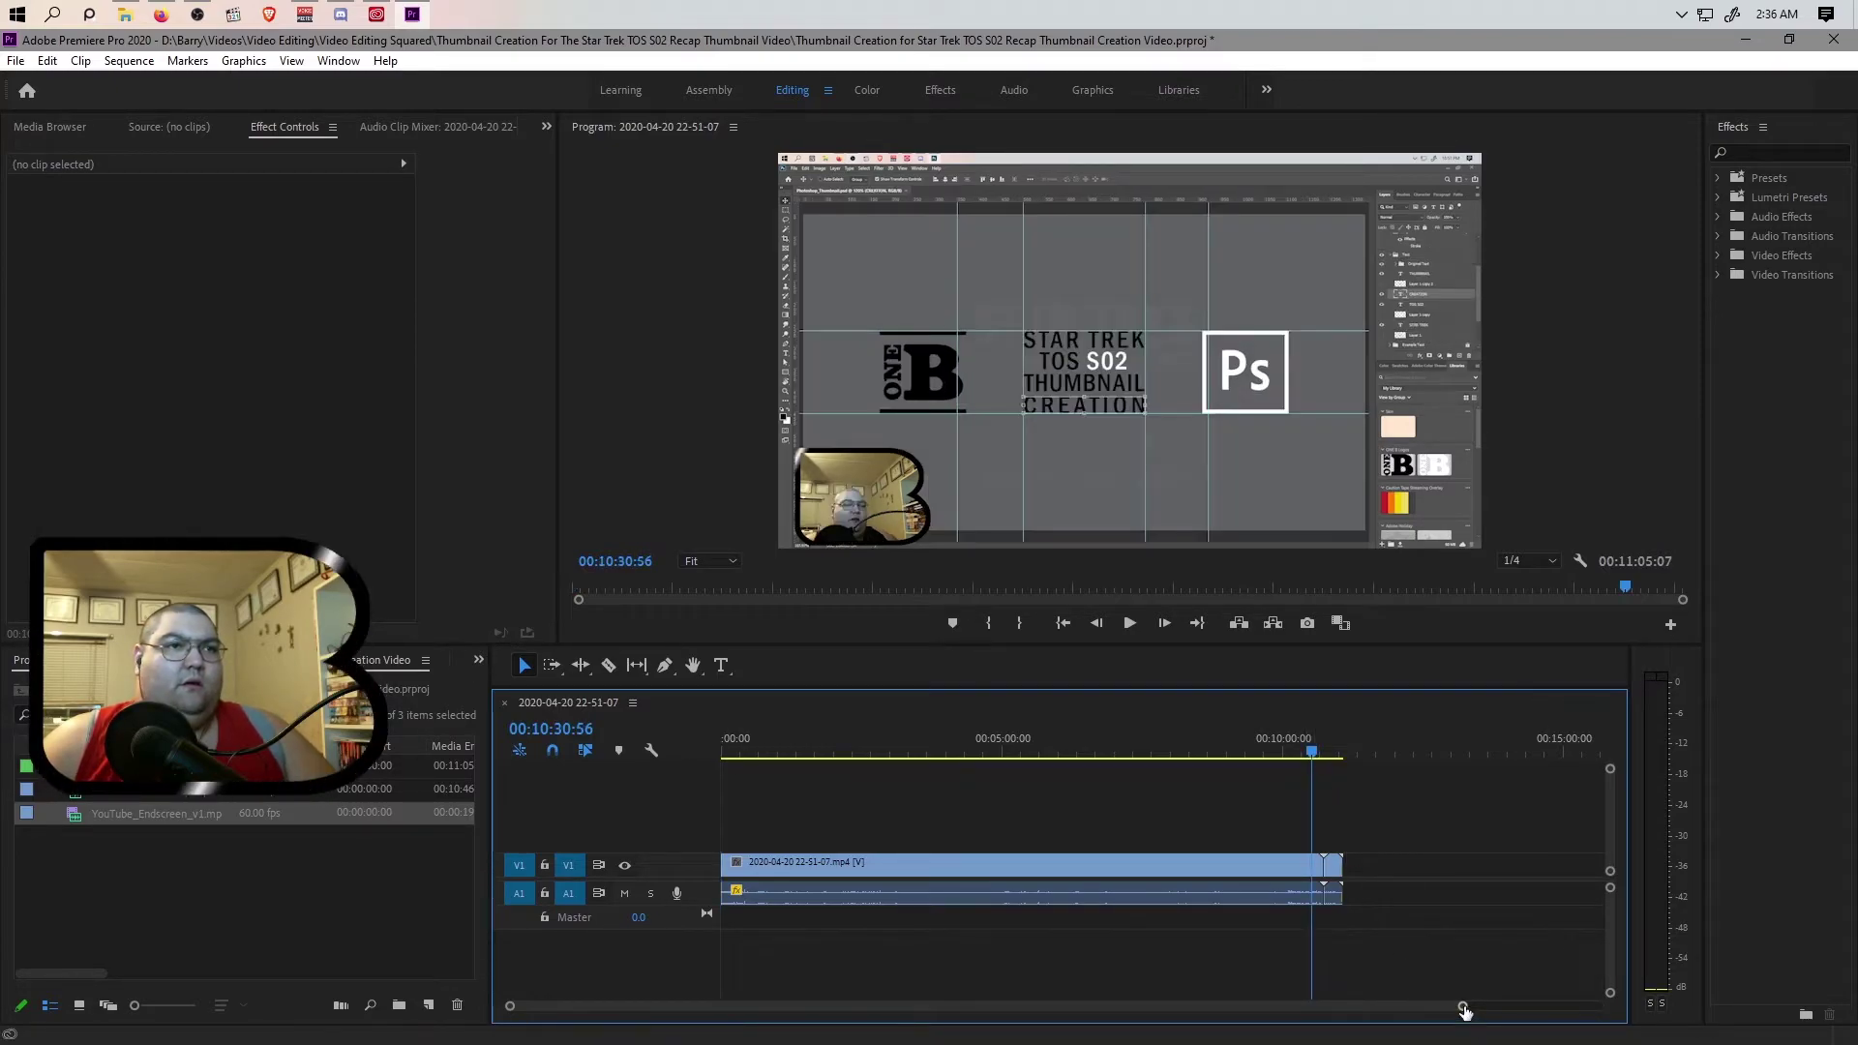
{"action": "left_click_drag", "start_coordinate": [1461, 1006], "coordinate": [1117, 1009]}
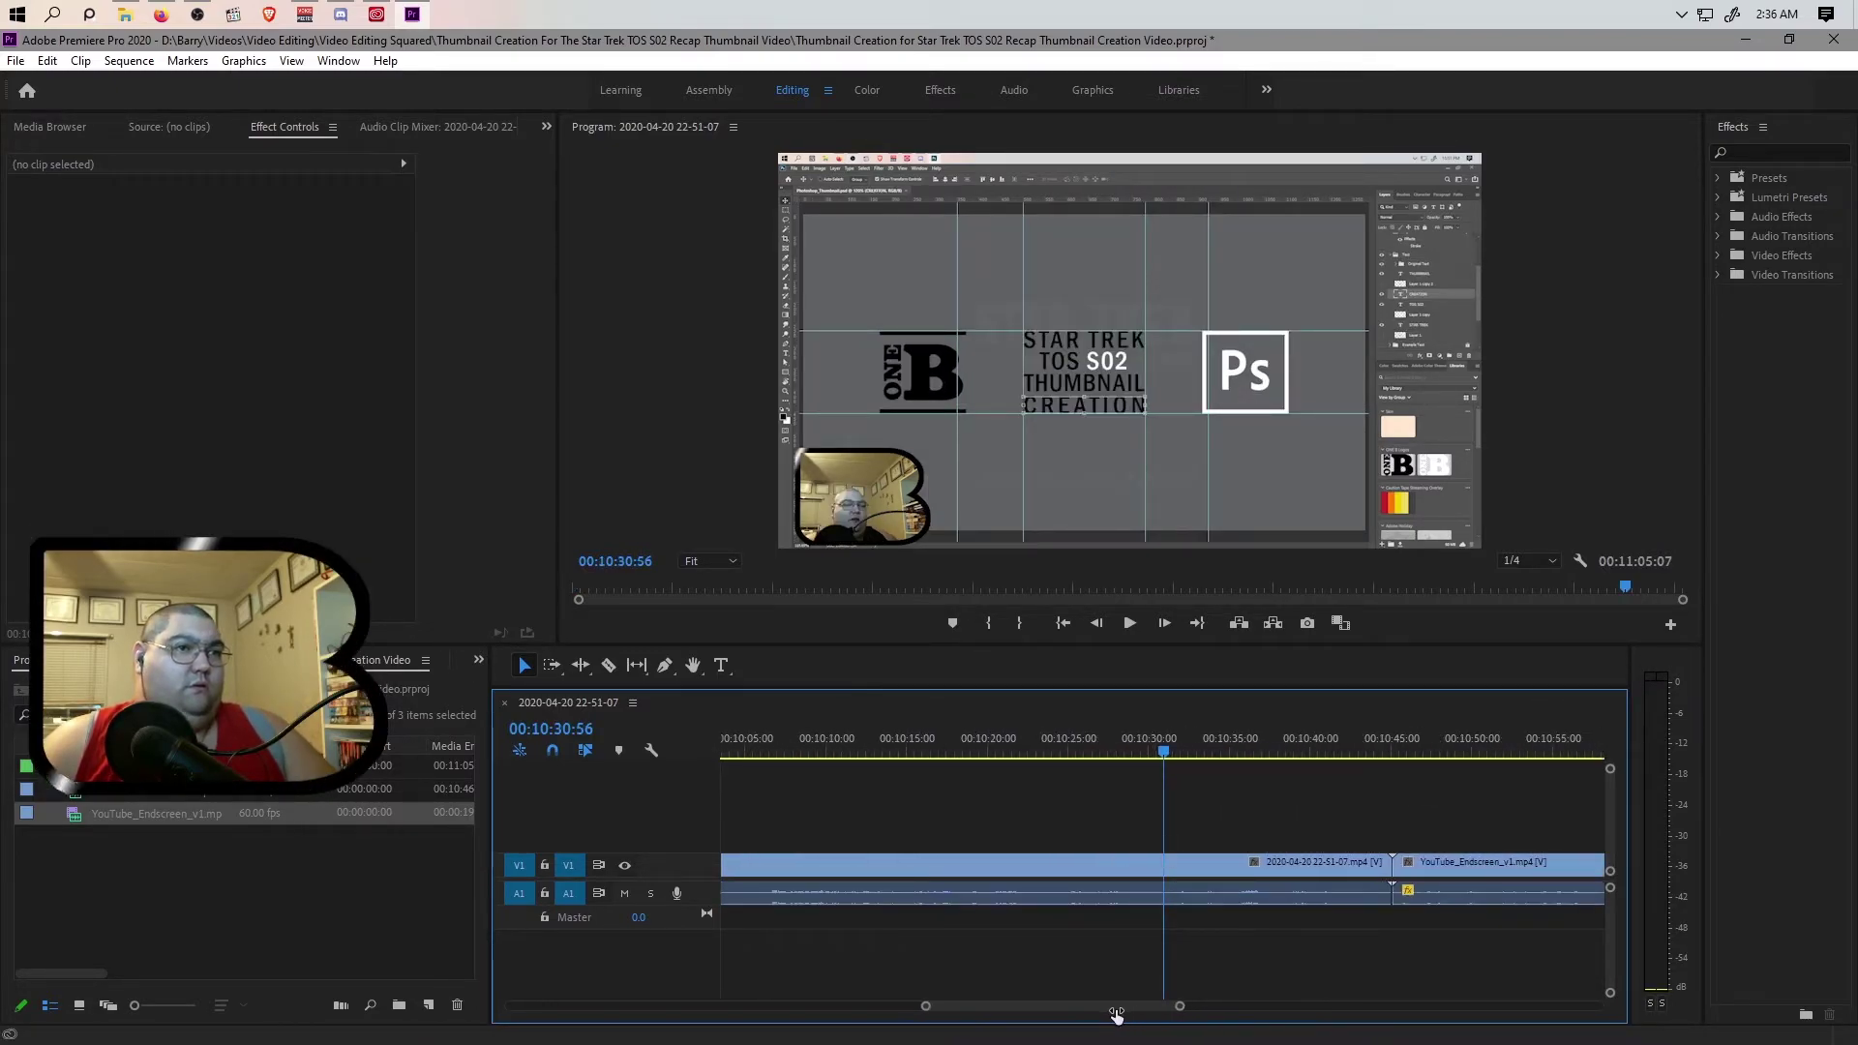
{"action": "left_click", "coordinate": [1338, 750]}
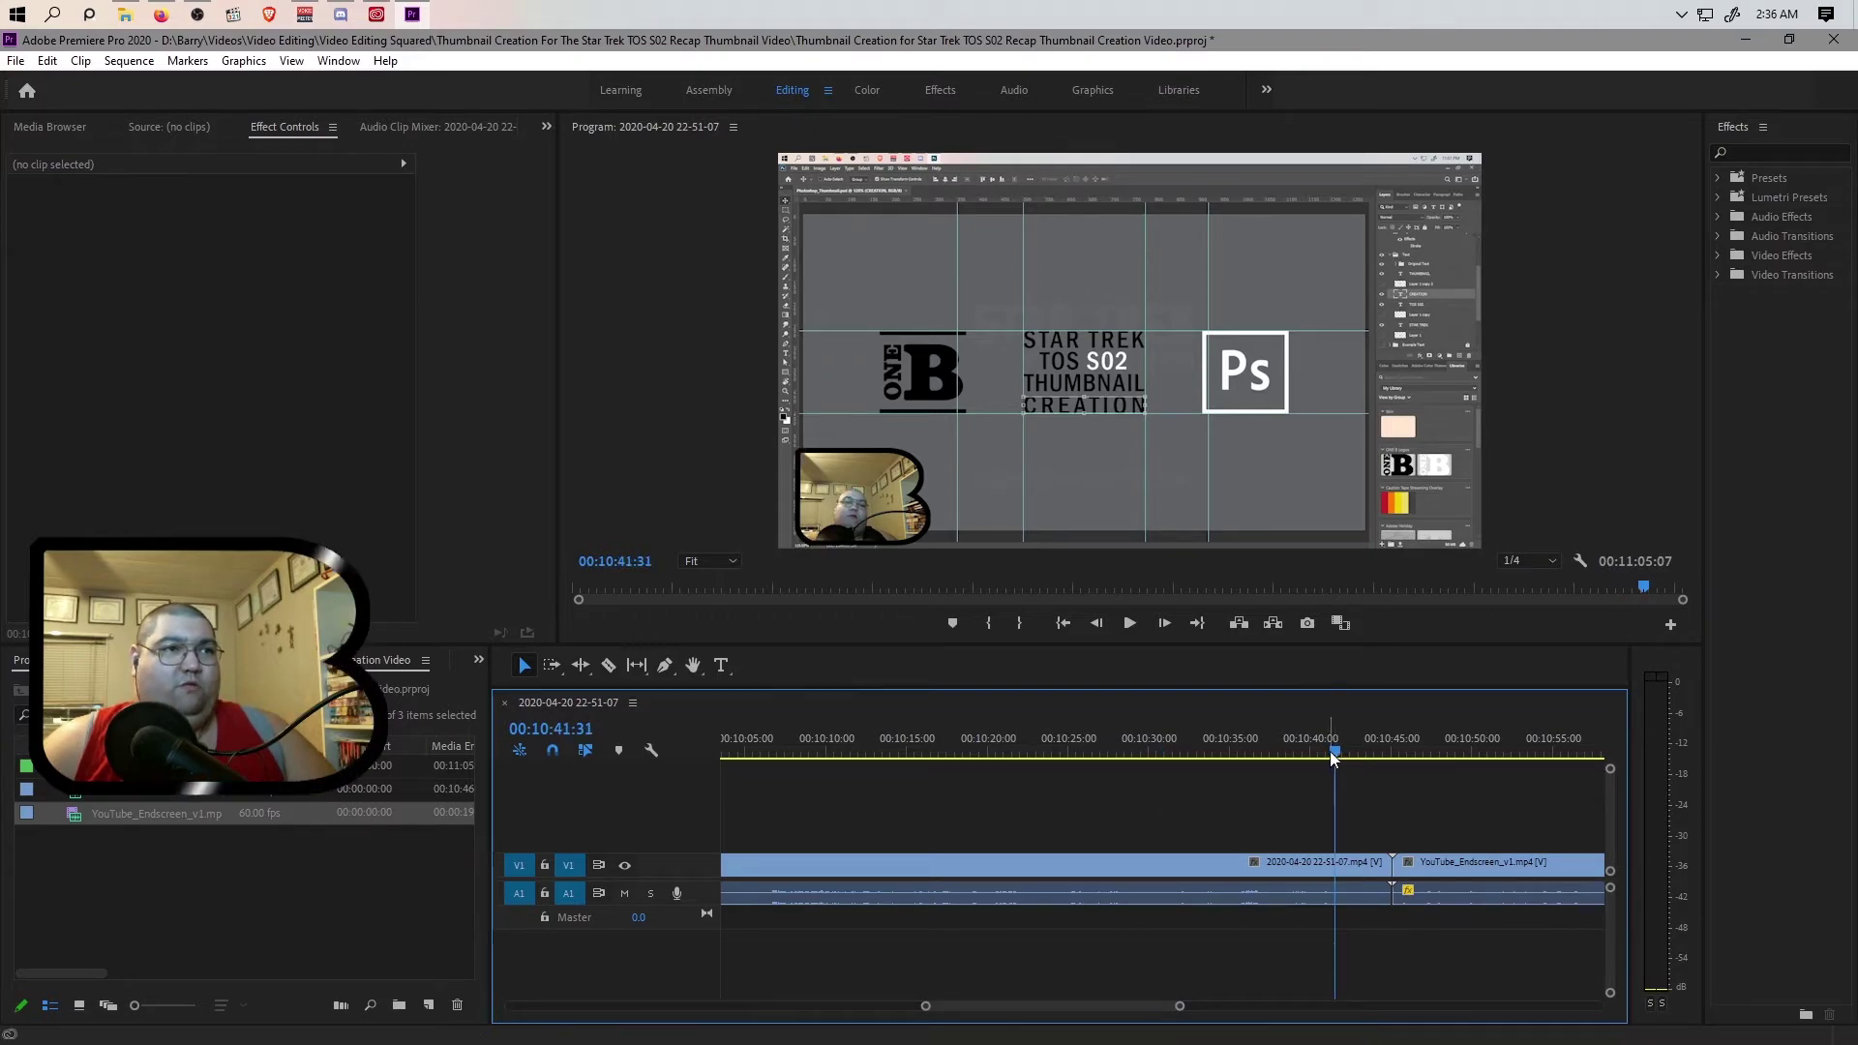
{"action": "mouse_move", "coordinate": [1336, 752]}
{"action": "left_mouse_down"}
{"action": "mouse_move", "coordinate": [1282, 752]}
{"action": "mouse_move", "coordinate": [1360, 751]}
{"action": "mouse_move", "coordinate": [1343, 751]}
{"action": "left_mouse_up"}
{"action": "key", "text": "space"}
{"action": "key", "text": "space"}
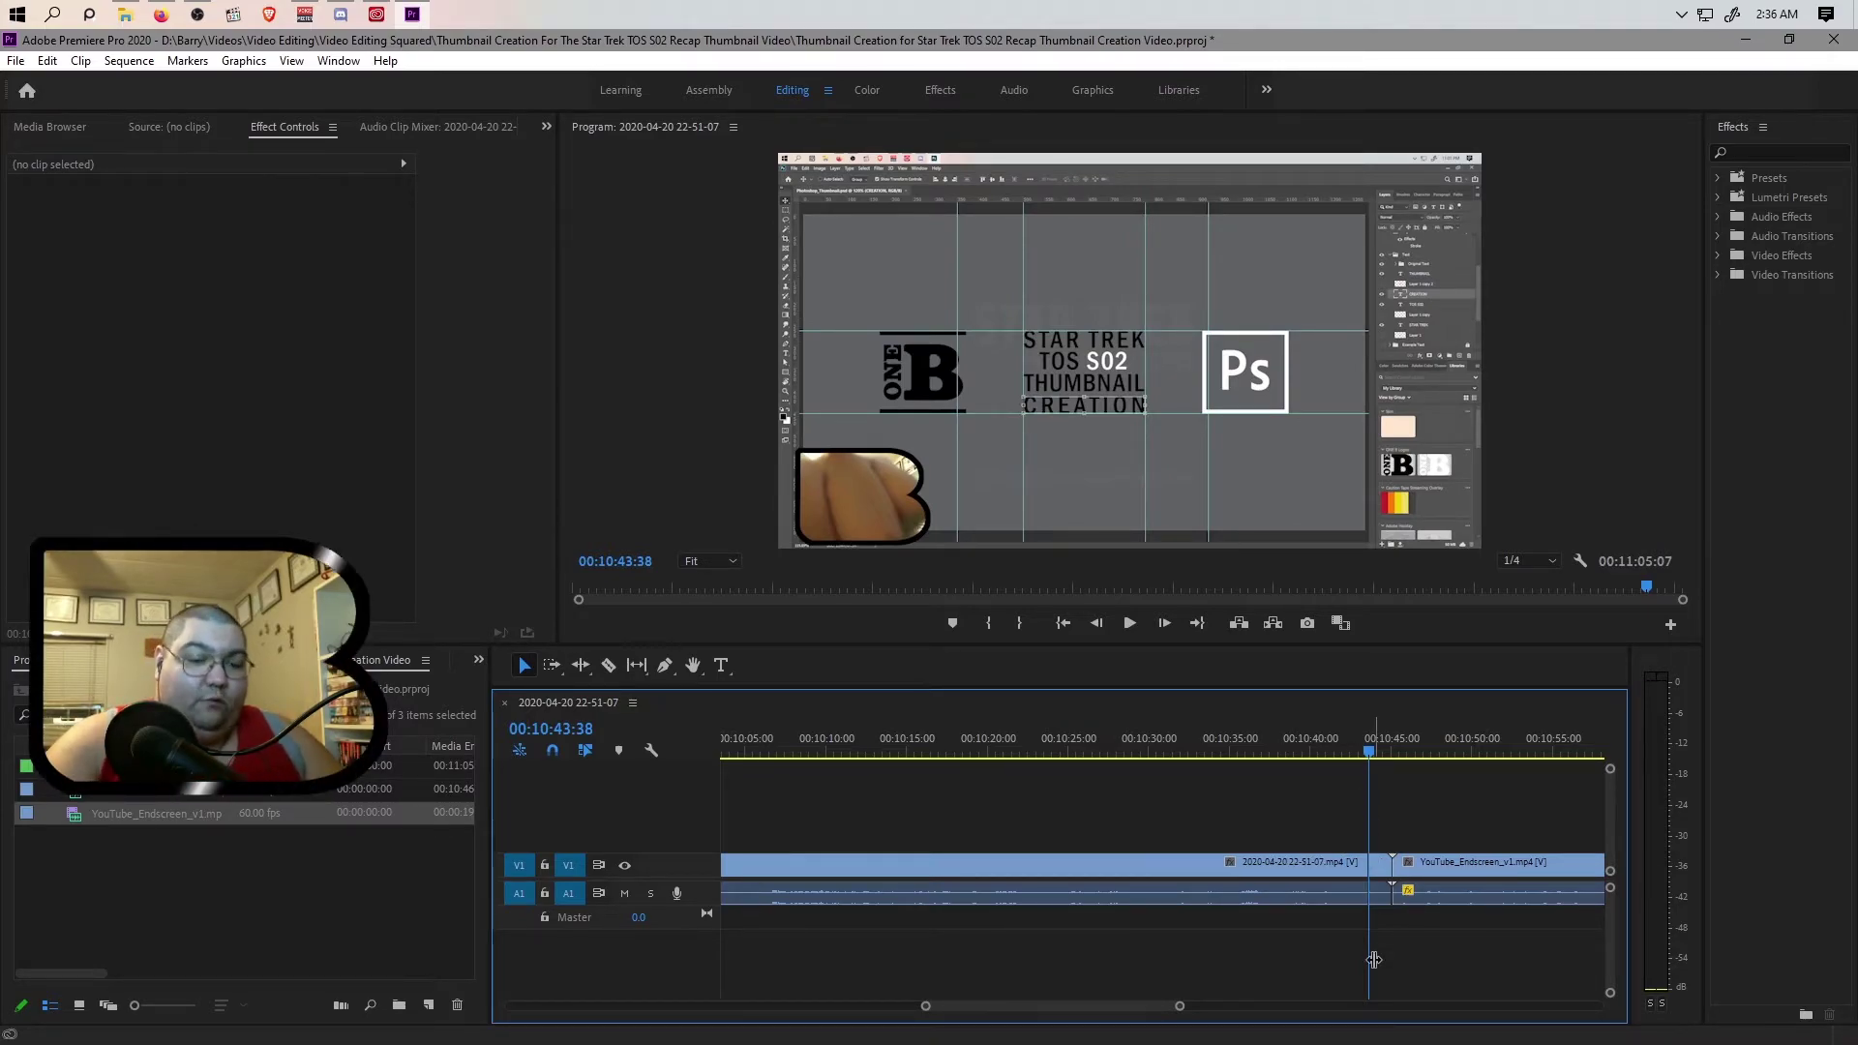
{"action": "left_click", "coordinate": [1379, 889]}
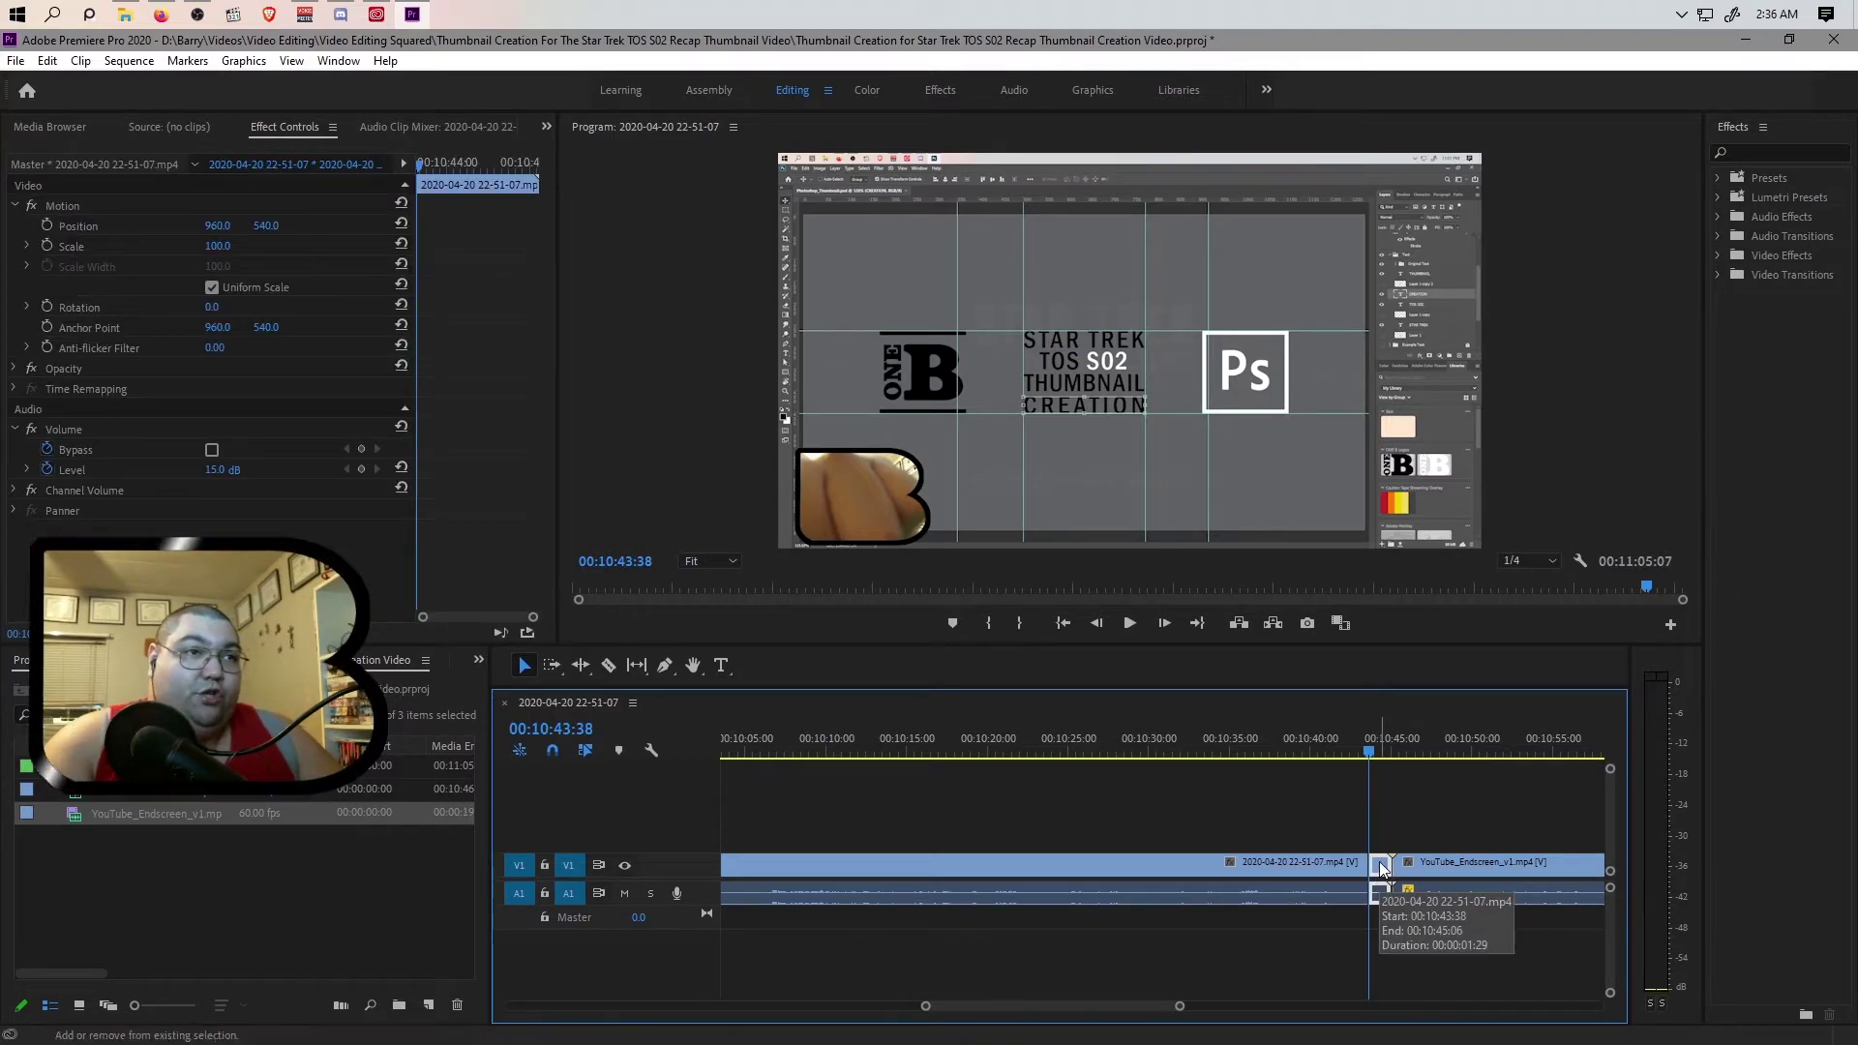
{"action": "key", "text": "shift+Delete"}
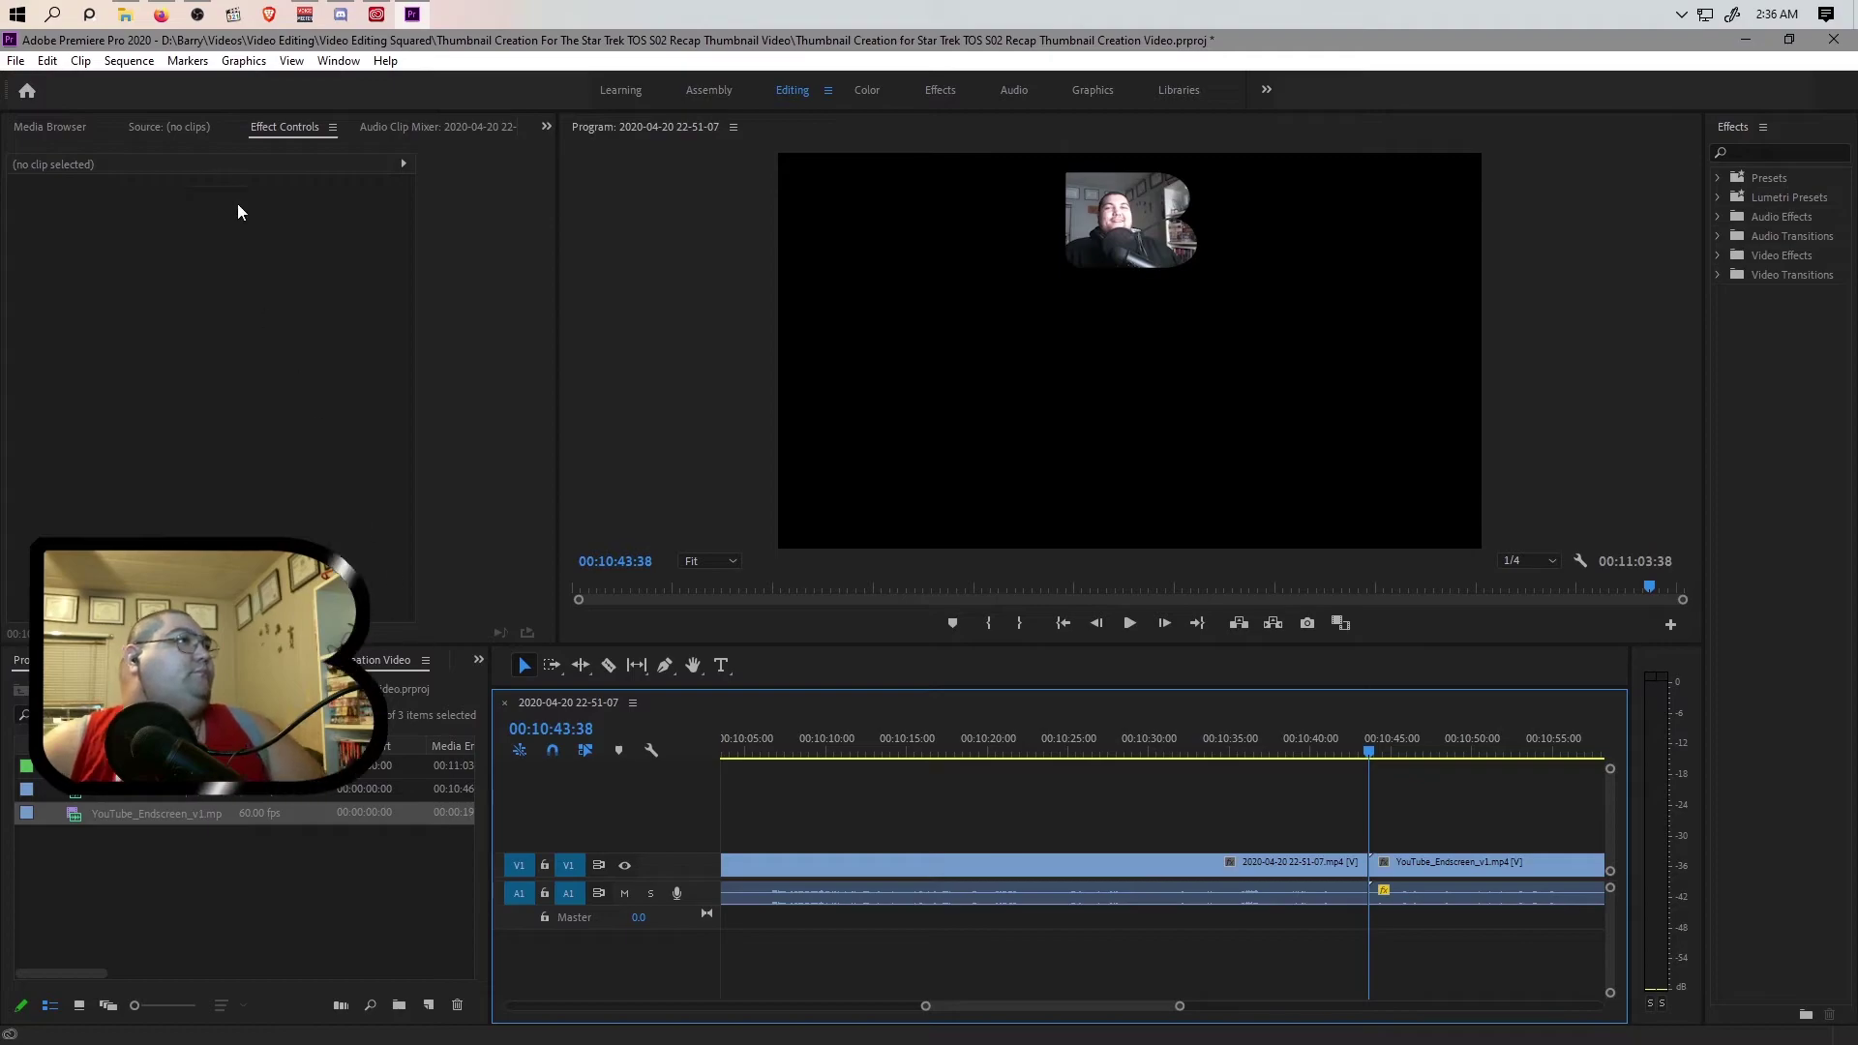
{"action": "key", "text": "ctrl+s"}
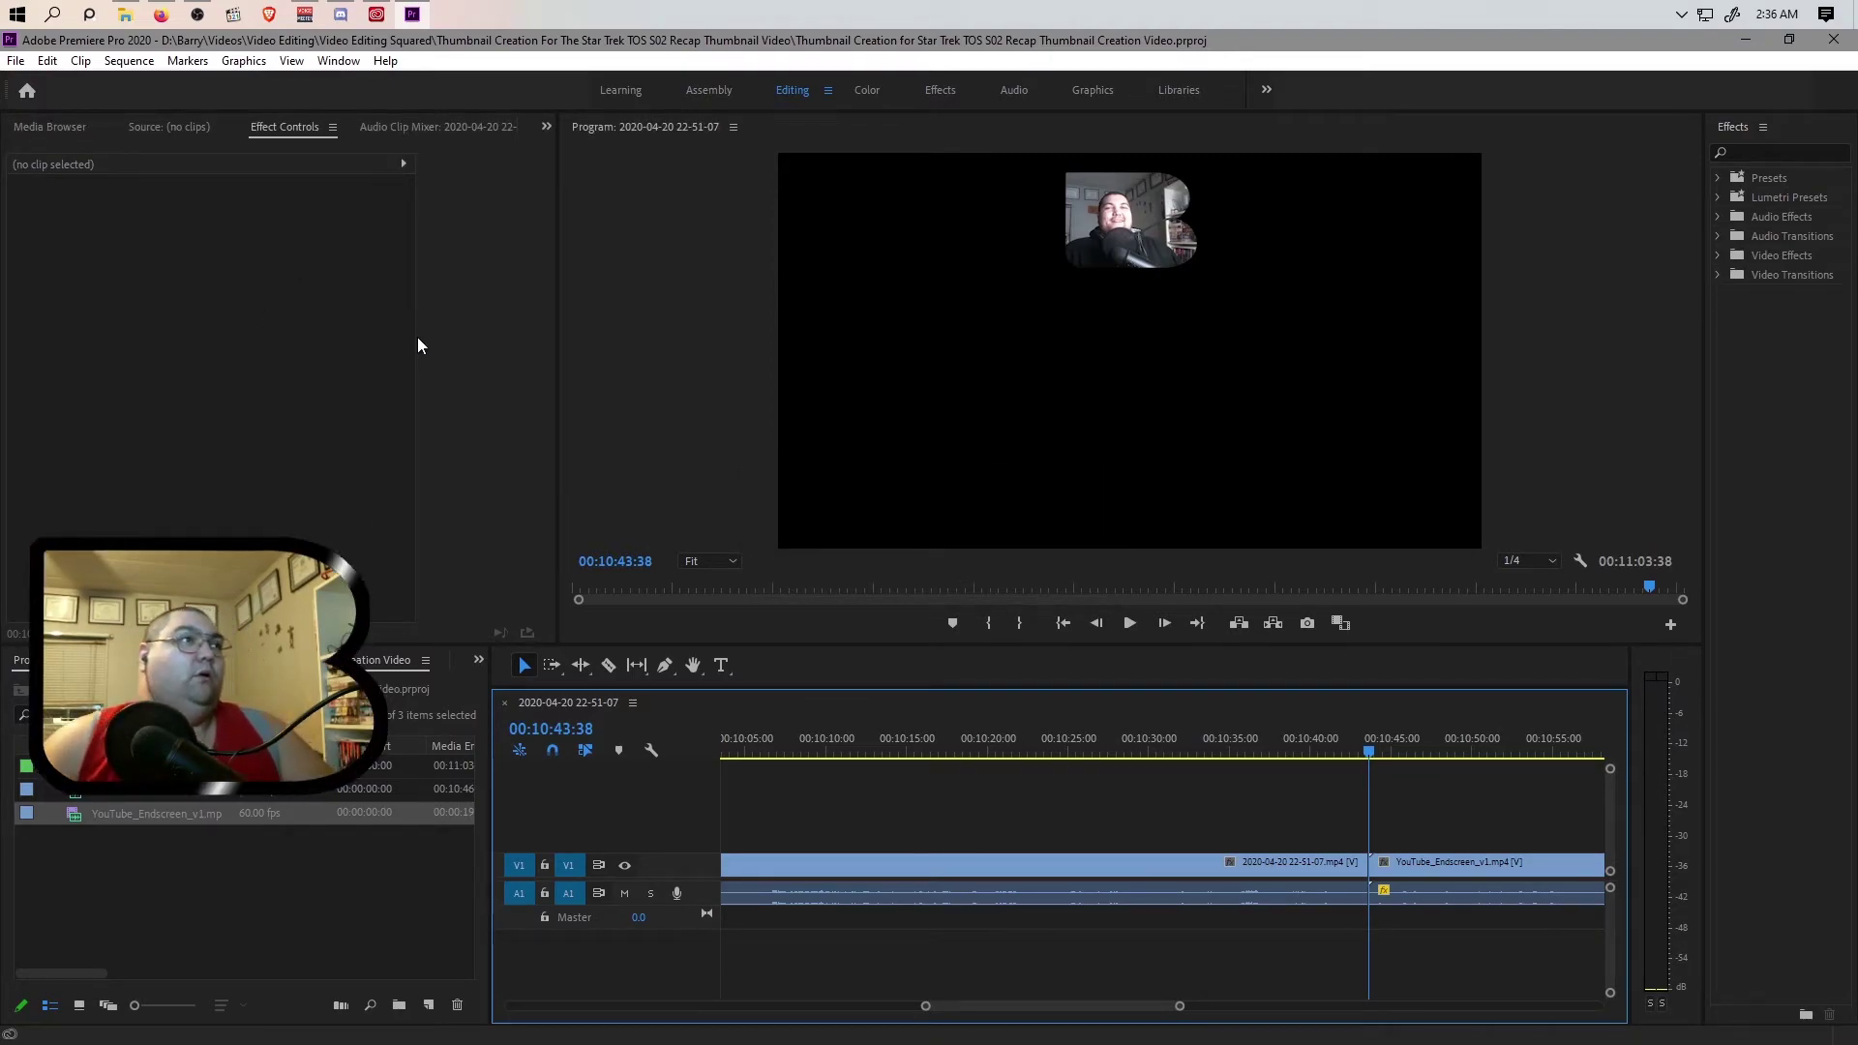
Step: Open the sequence's export settings and set the output folder to Thumbnail Creation For The Star Trek TOS S02 Recap Thumbnail Video
{"action": "key", "text": "ctrl+m"}
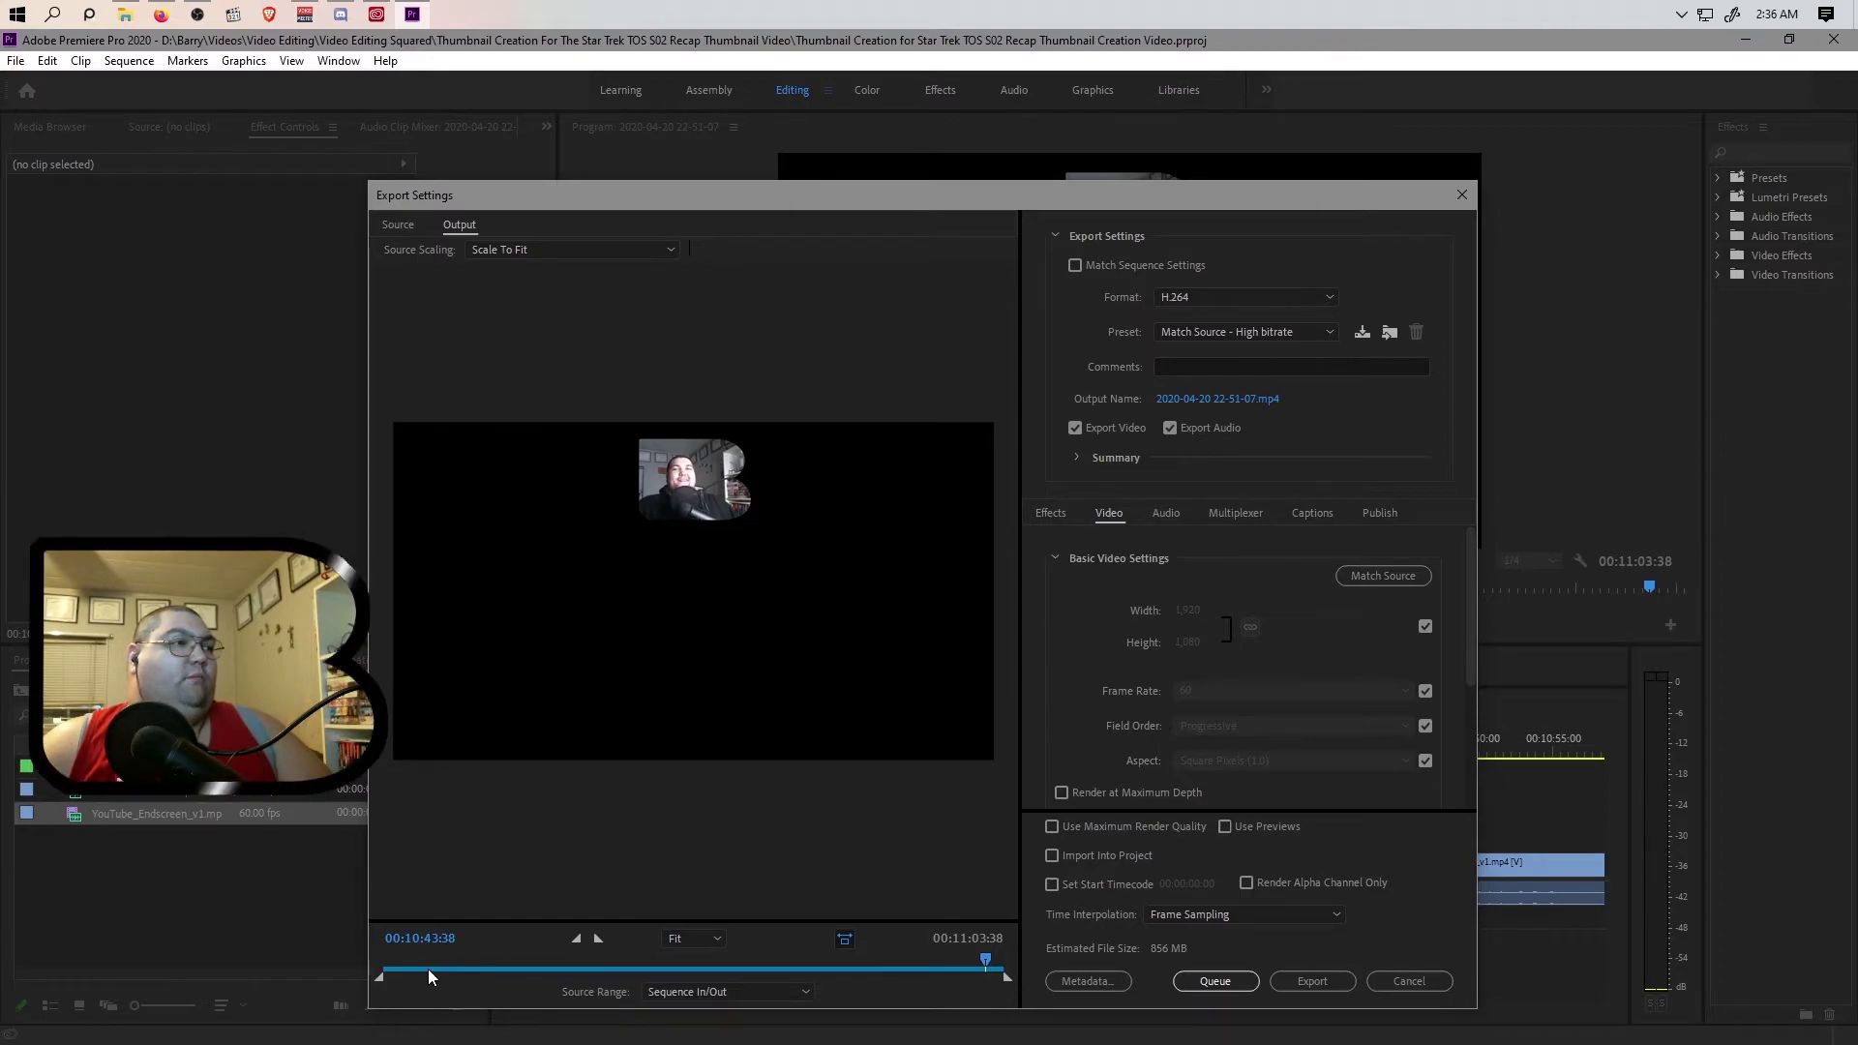
{"action": "left_click_drag", "start_coordinate": [429, 972], "coordinate": [383, 964]}
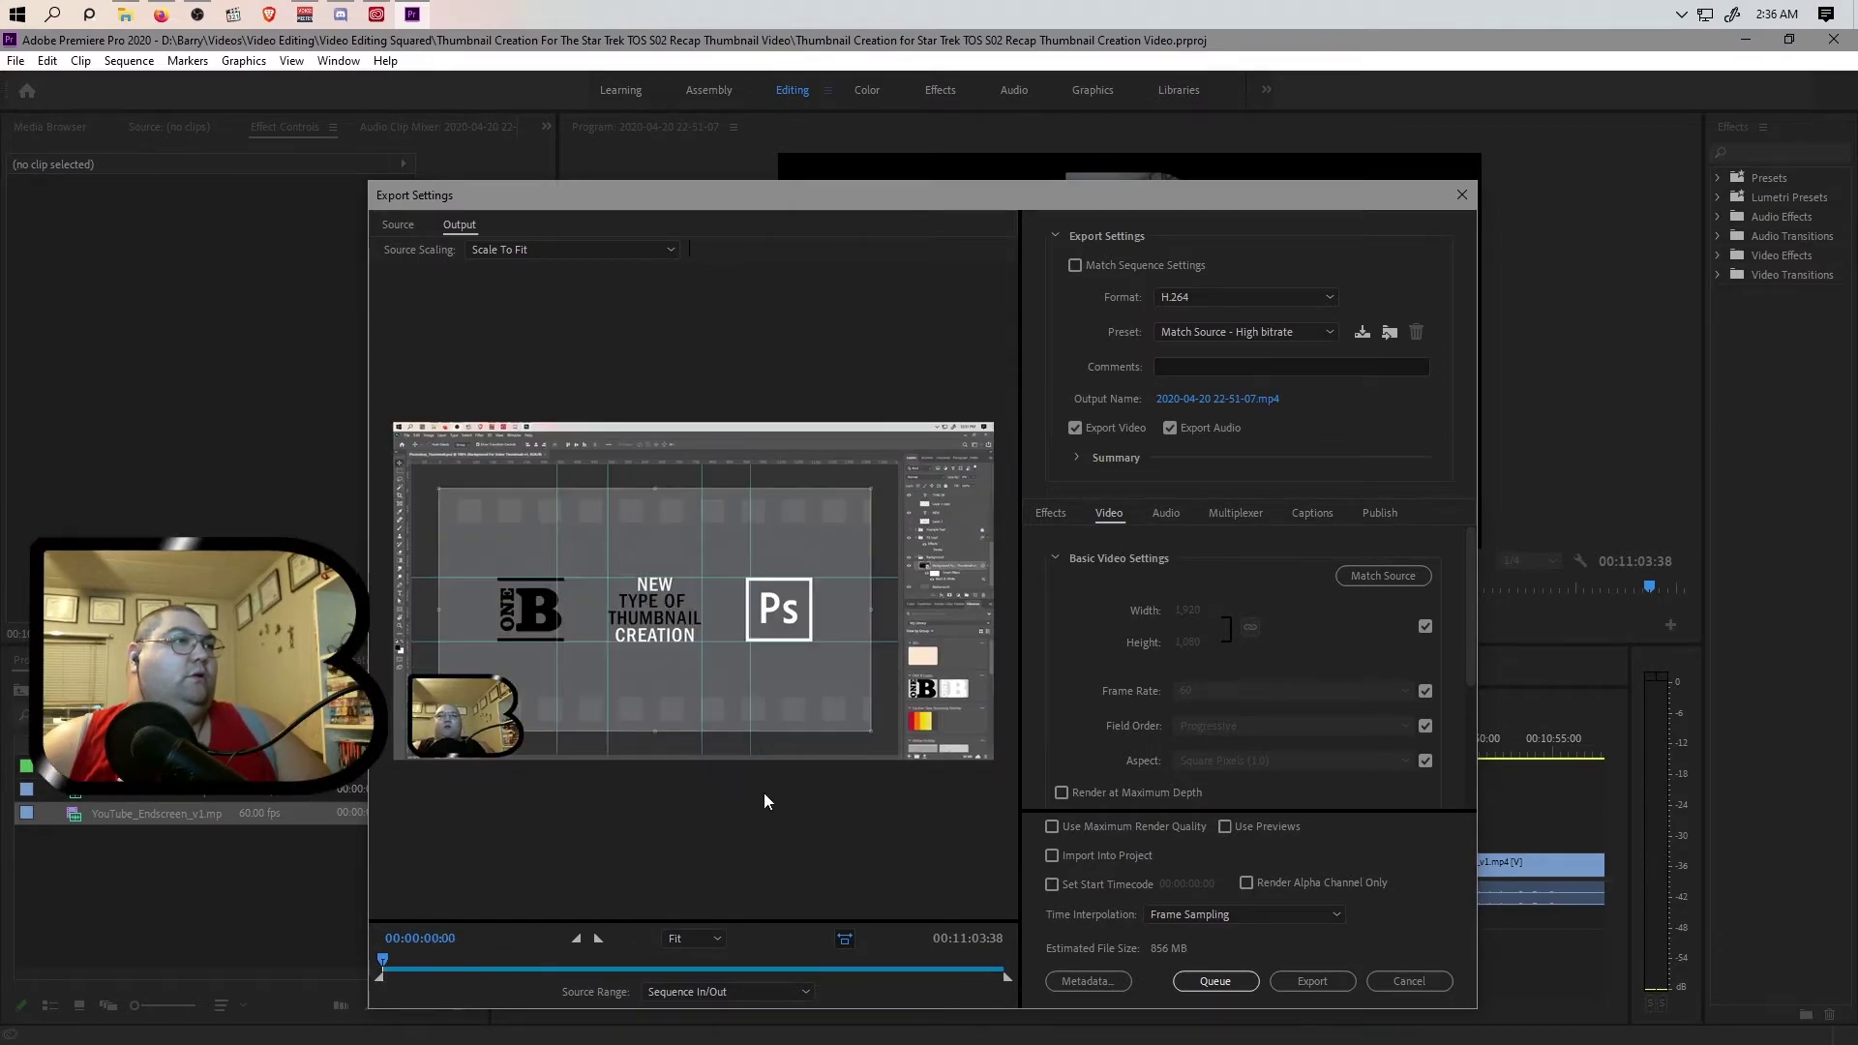
{"action": "left_click_drag", "start_coordinate": [1079, 205], "coordinate": [1070, 165]}
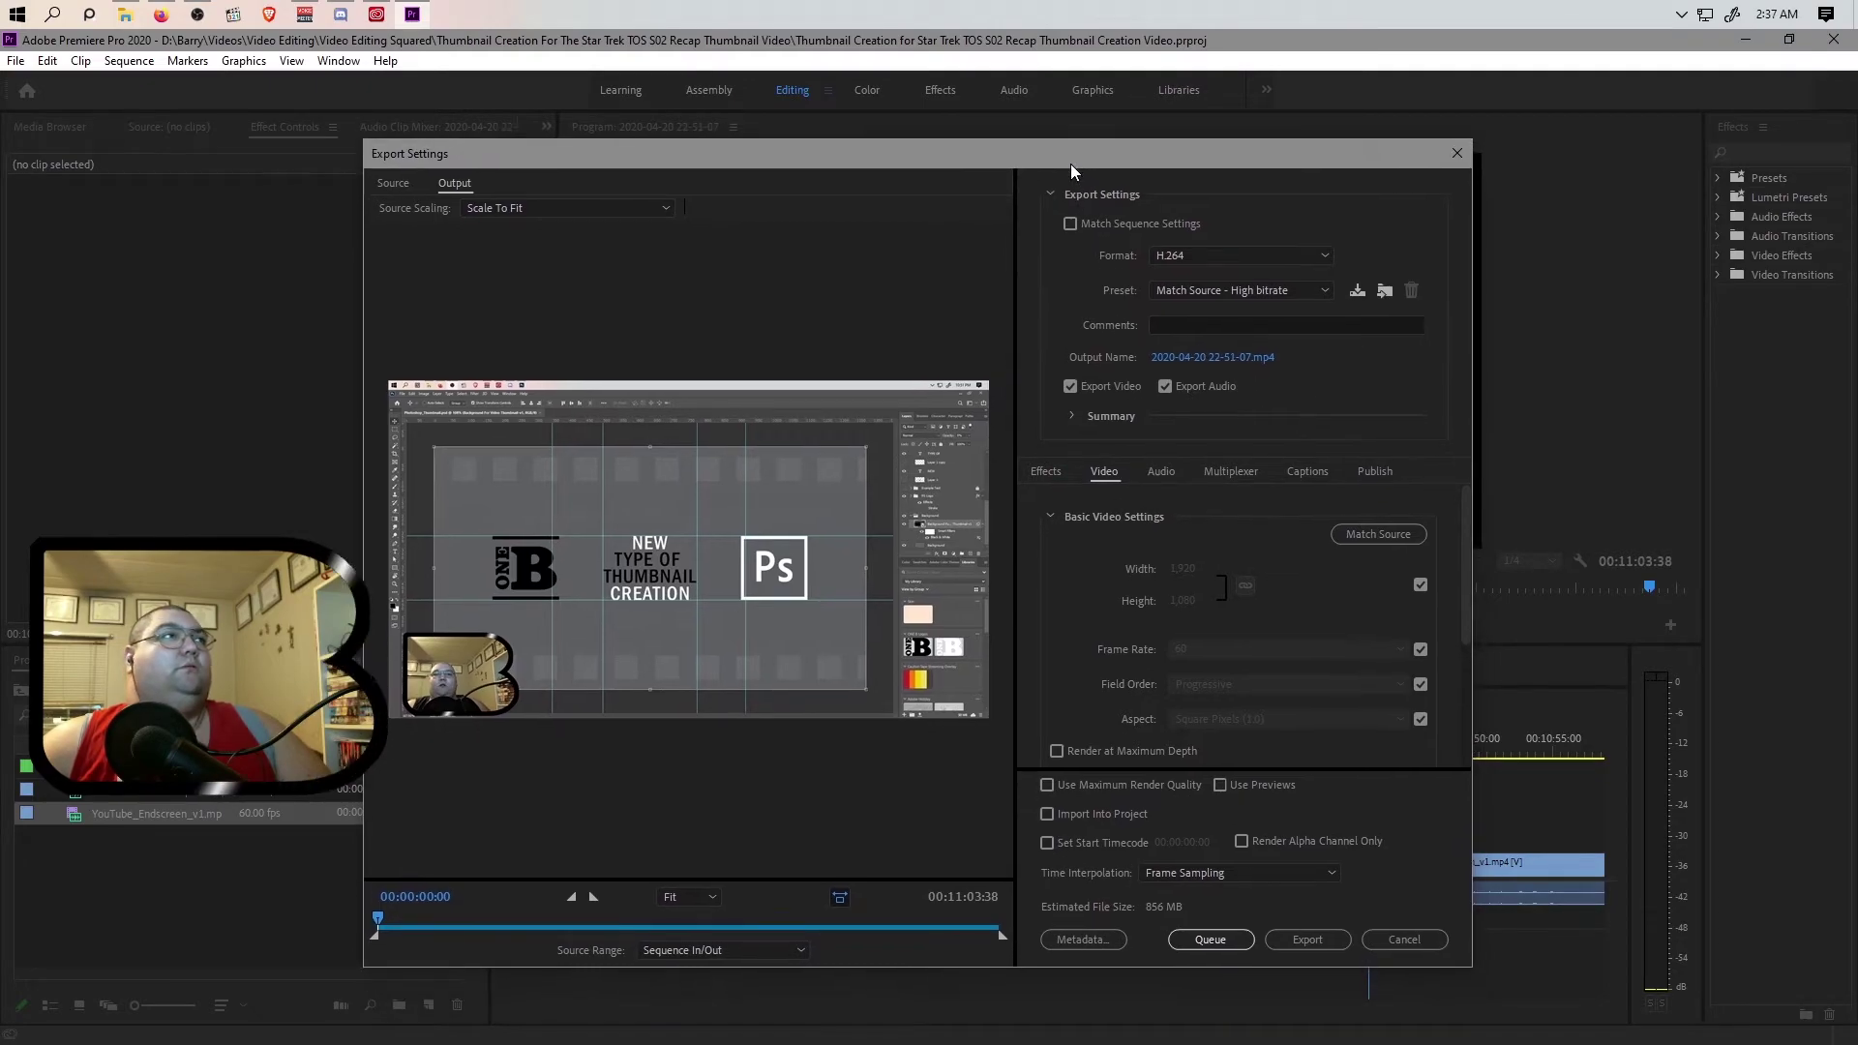
{"action": "left_click", "coordinate": [1249, 358]}
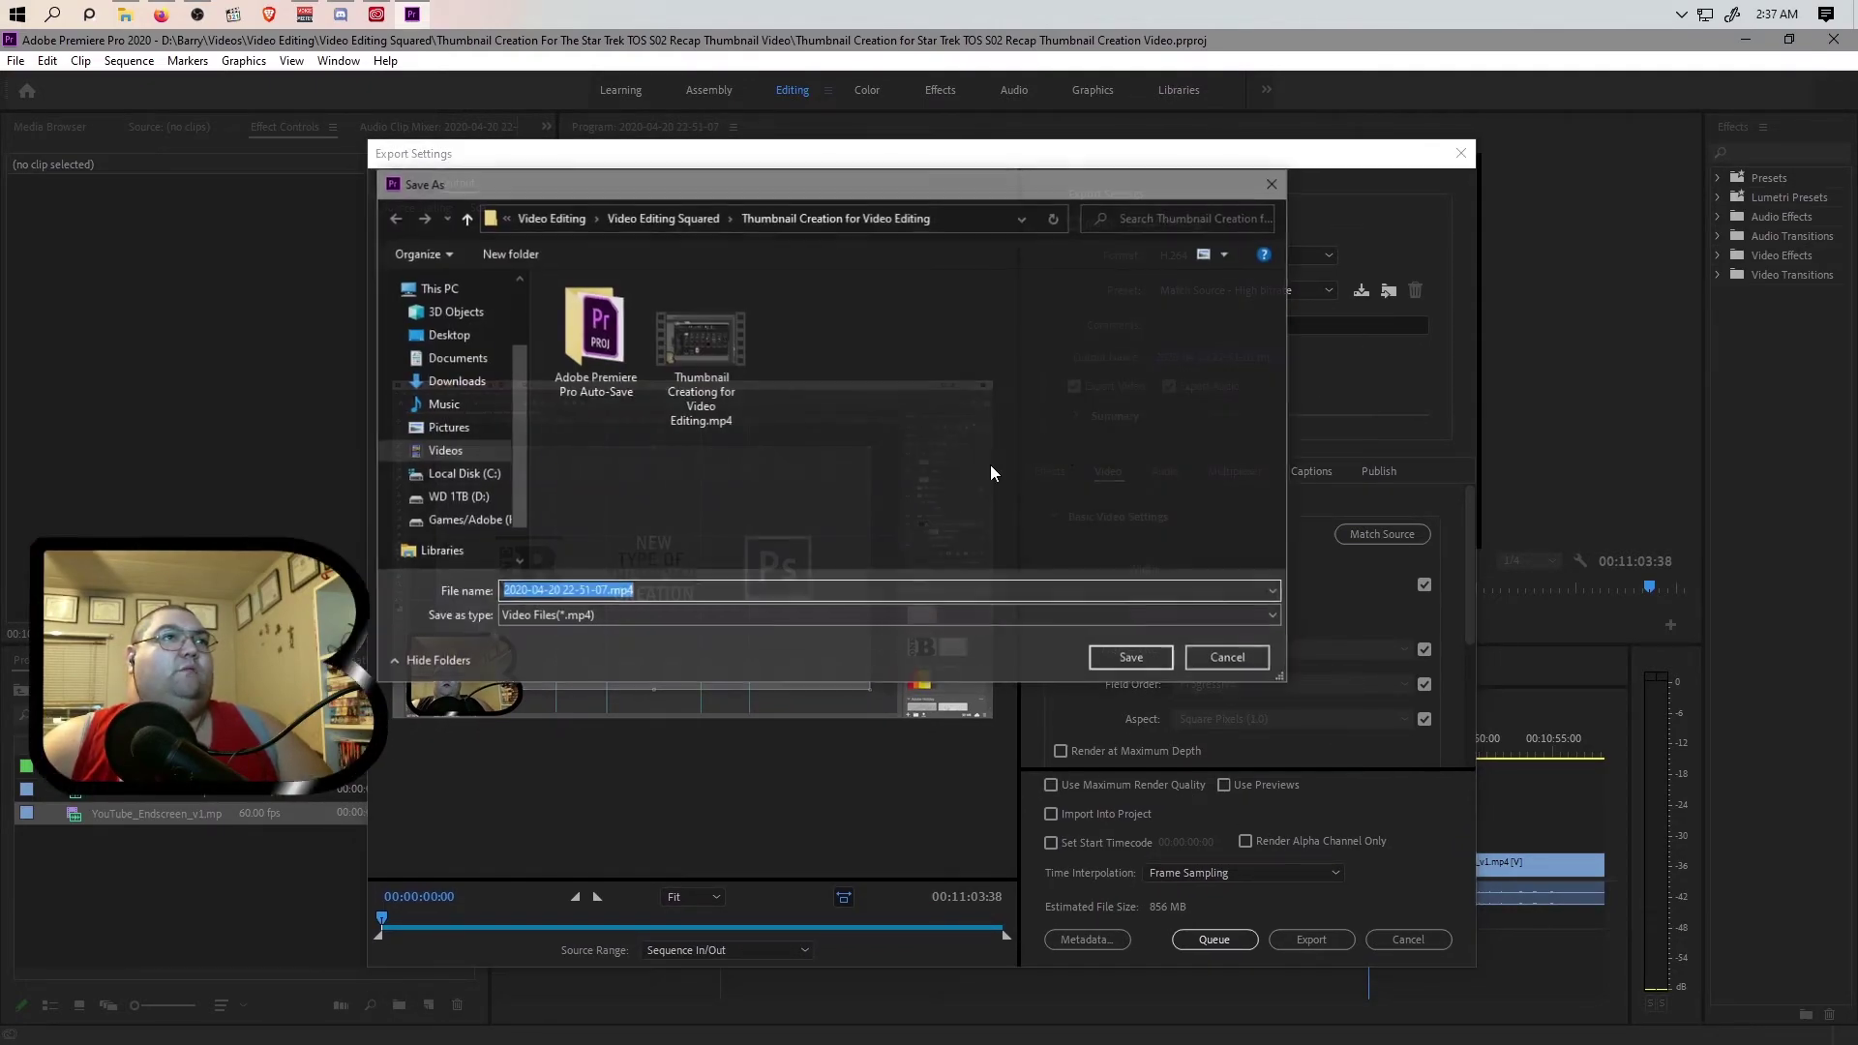
{"action": "left_click", "coordinate": [659, 217]}
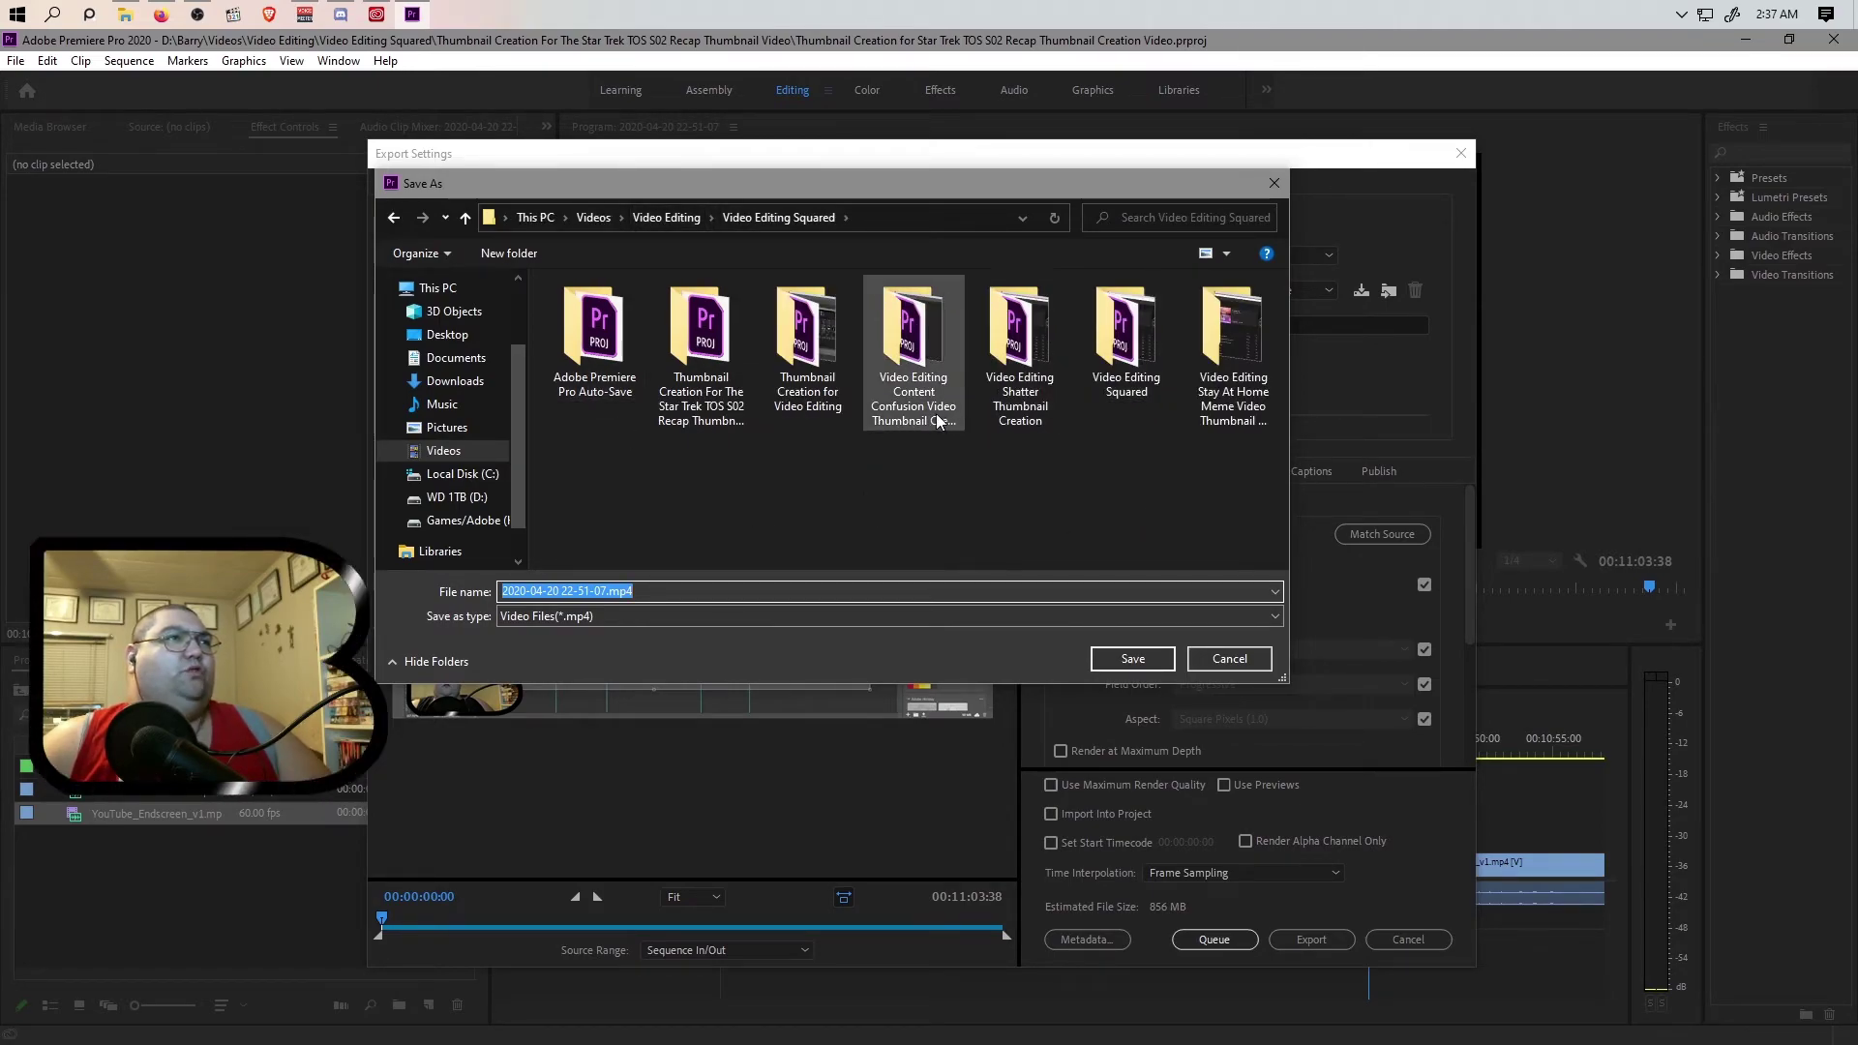
{"action": "double_click", "coordinate": [677, 402]}
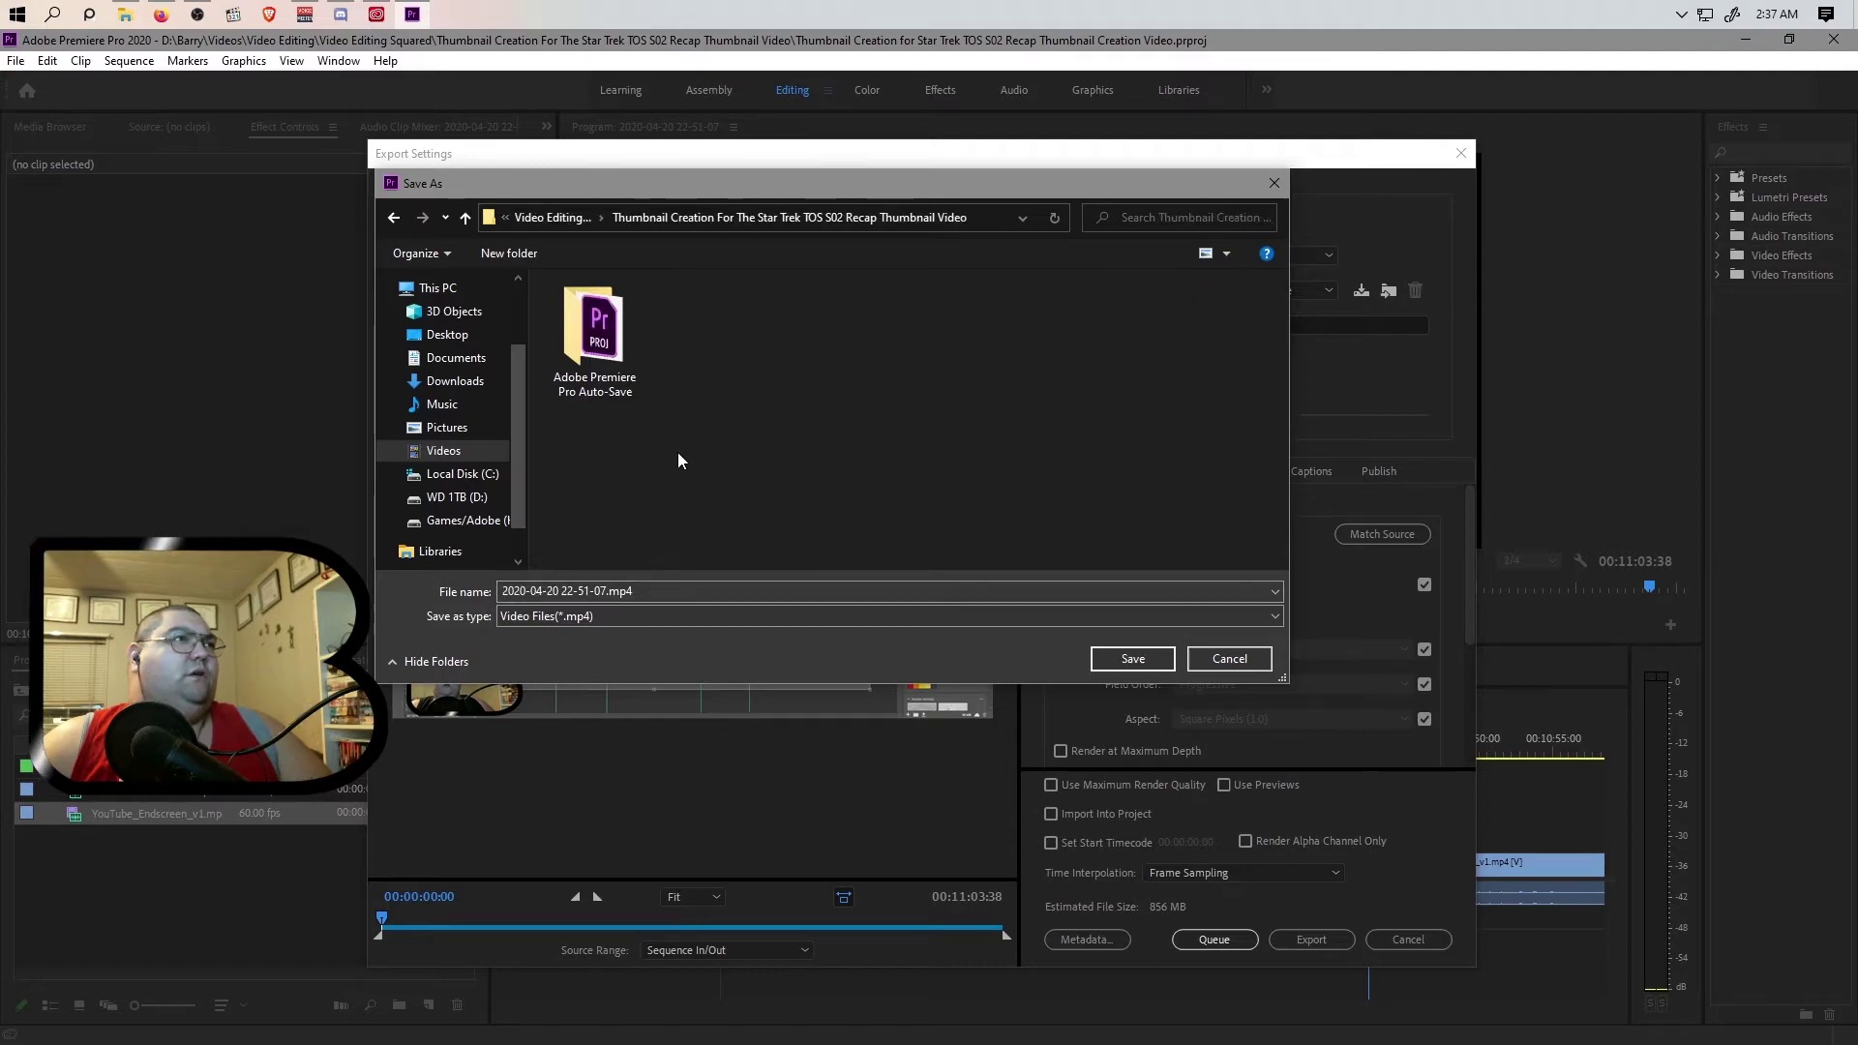
Step: Name the export file "Thumbnail Creation For The Star Trek TOS S02 Recap Thumbnail Creation Video.mp4" and save the output name
{"action": "left_click_drag", "start_coordinate": [607, 591], "coordinate": [400, 605]}
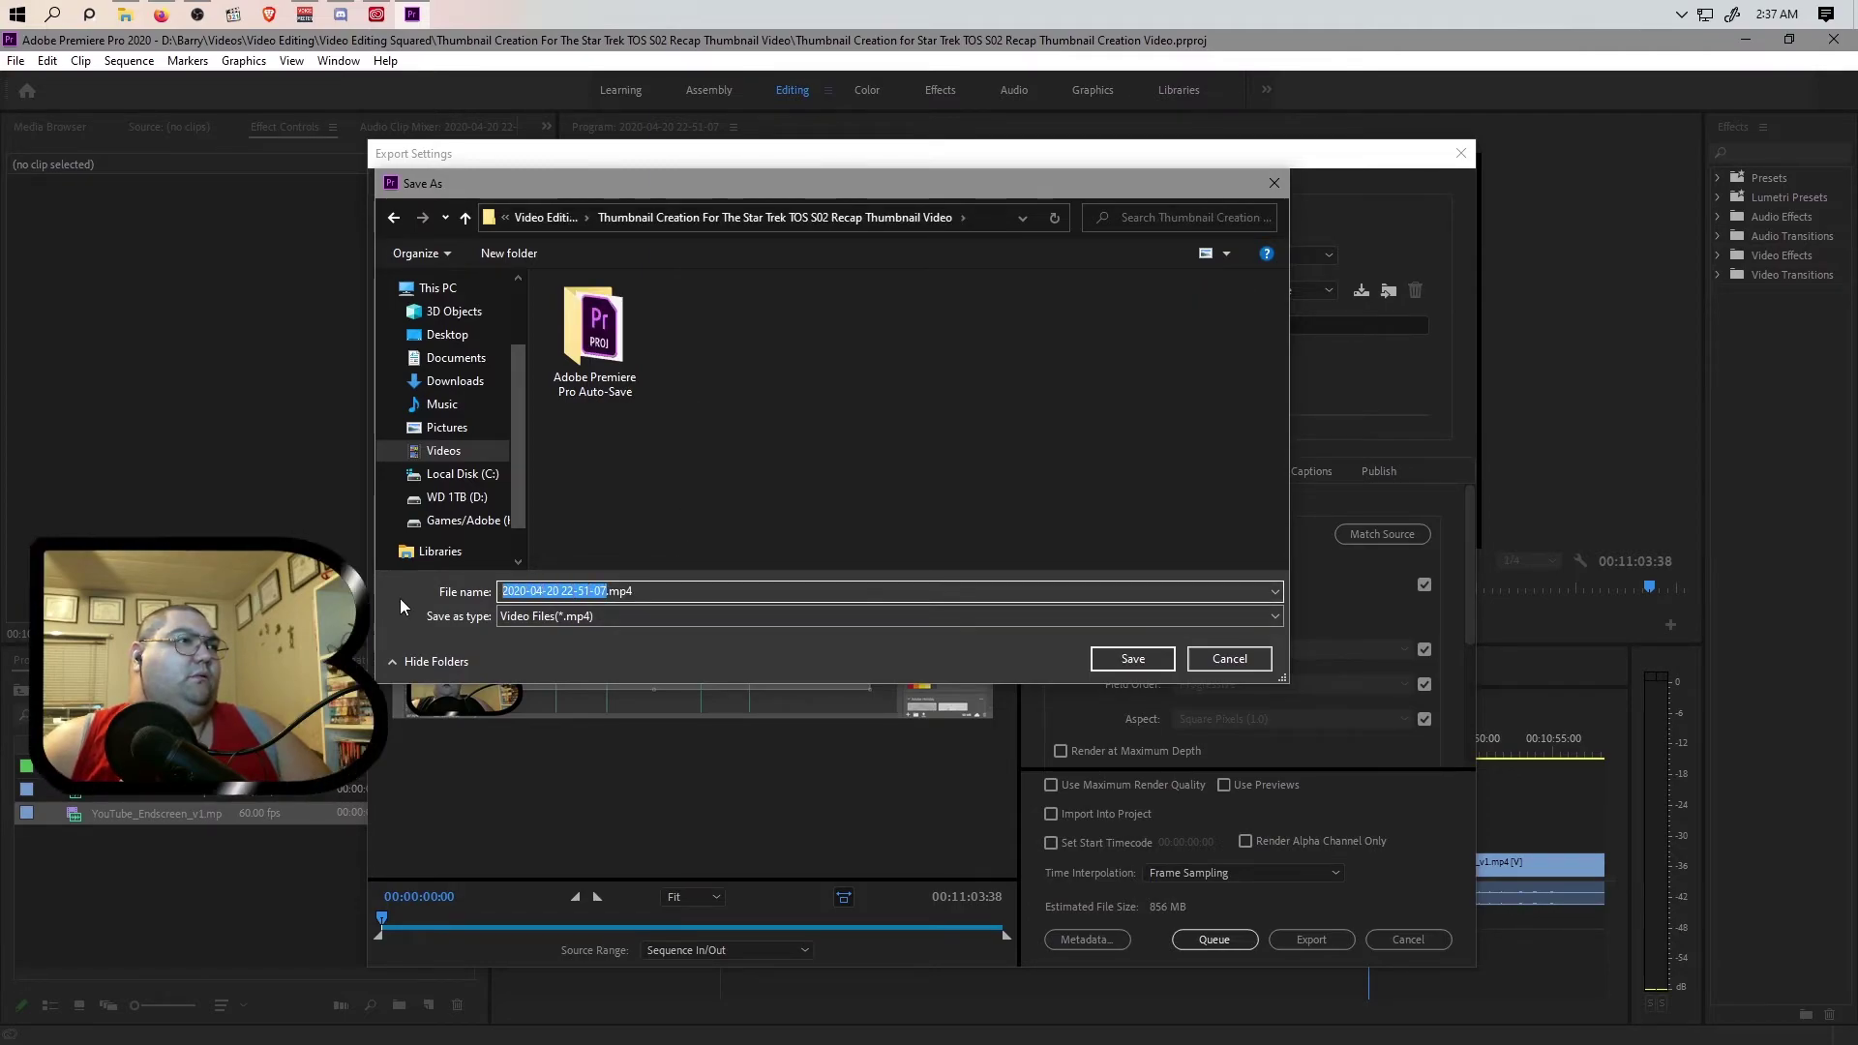
{"action": "key", "text": "BackSpace"}
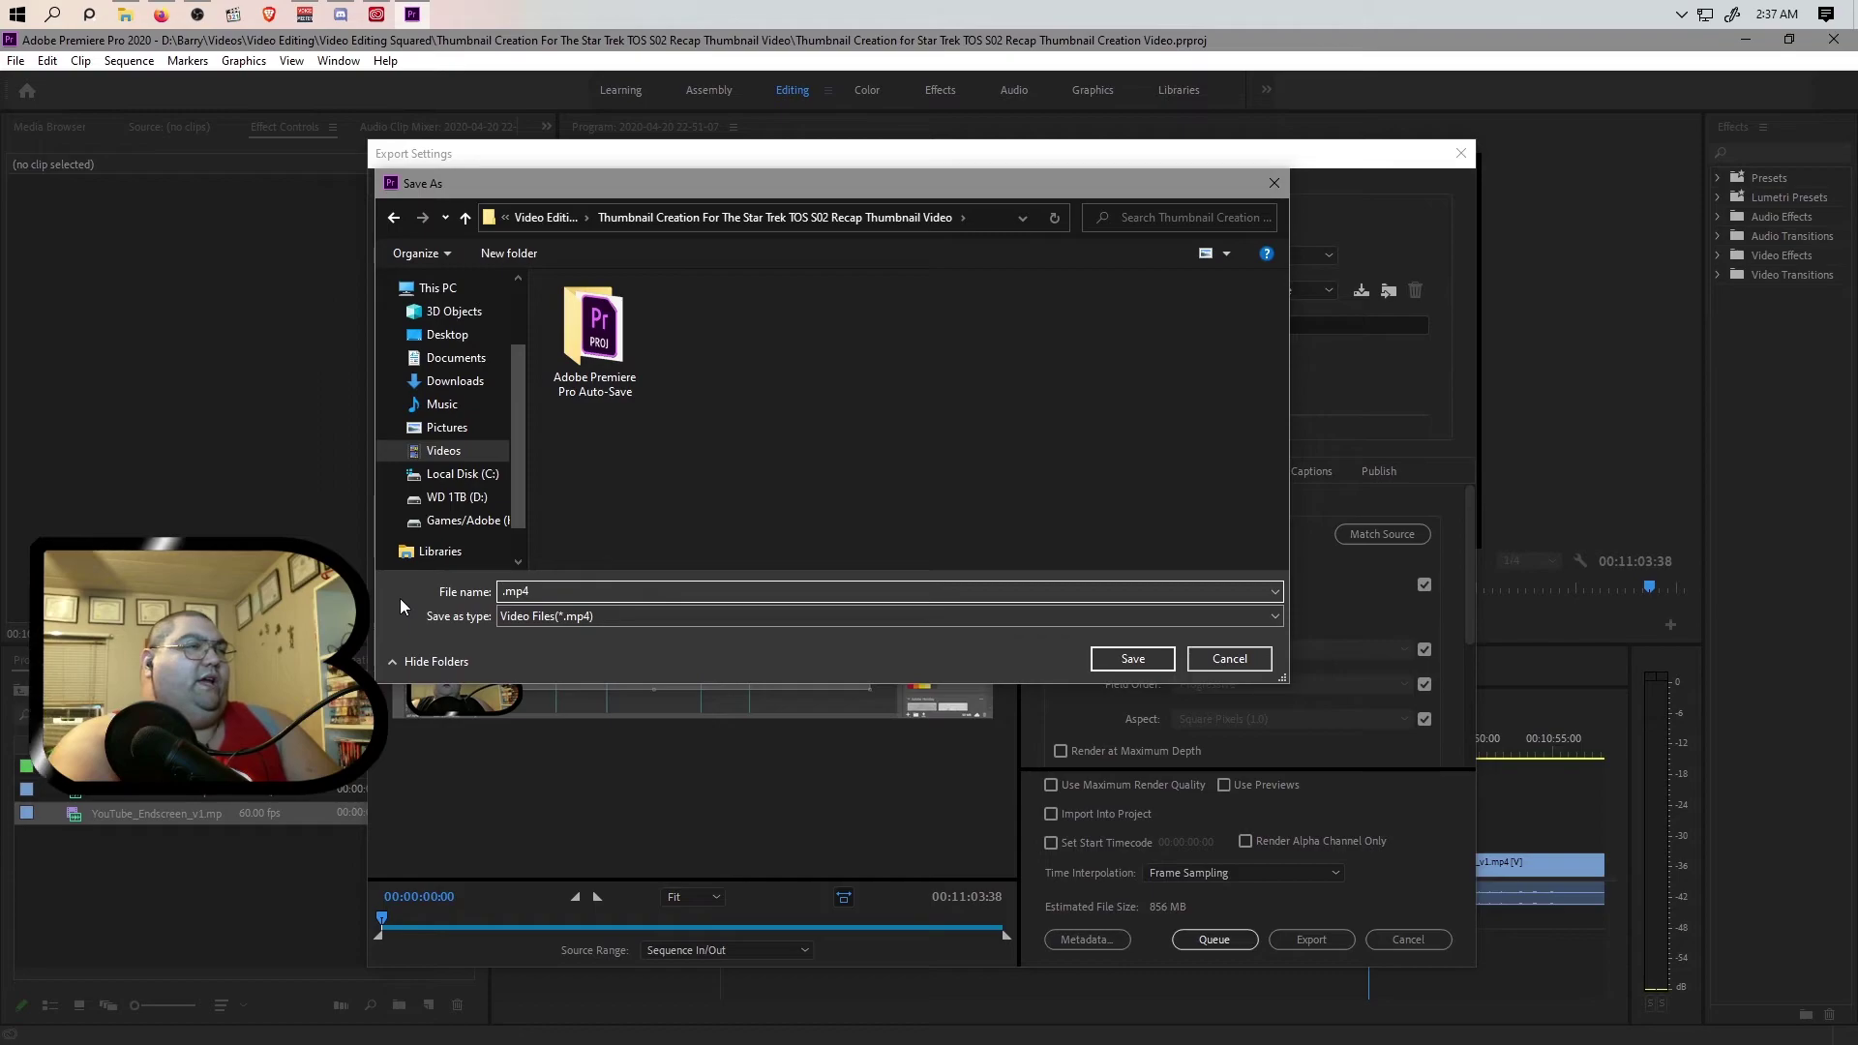
{"action": "type", "text": "Thumbn"}
{"action": "key", "text": "BackSpace"}
{"action": "type", "text": "nail Creation "}
{"action": "type", "text": "For The Star"}
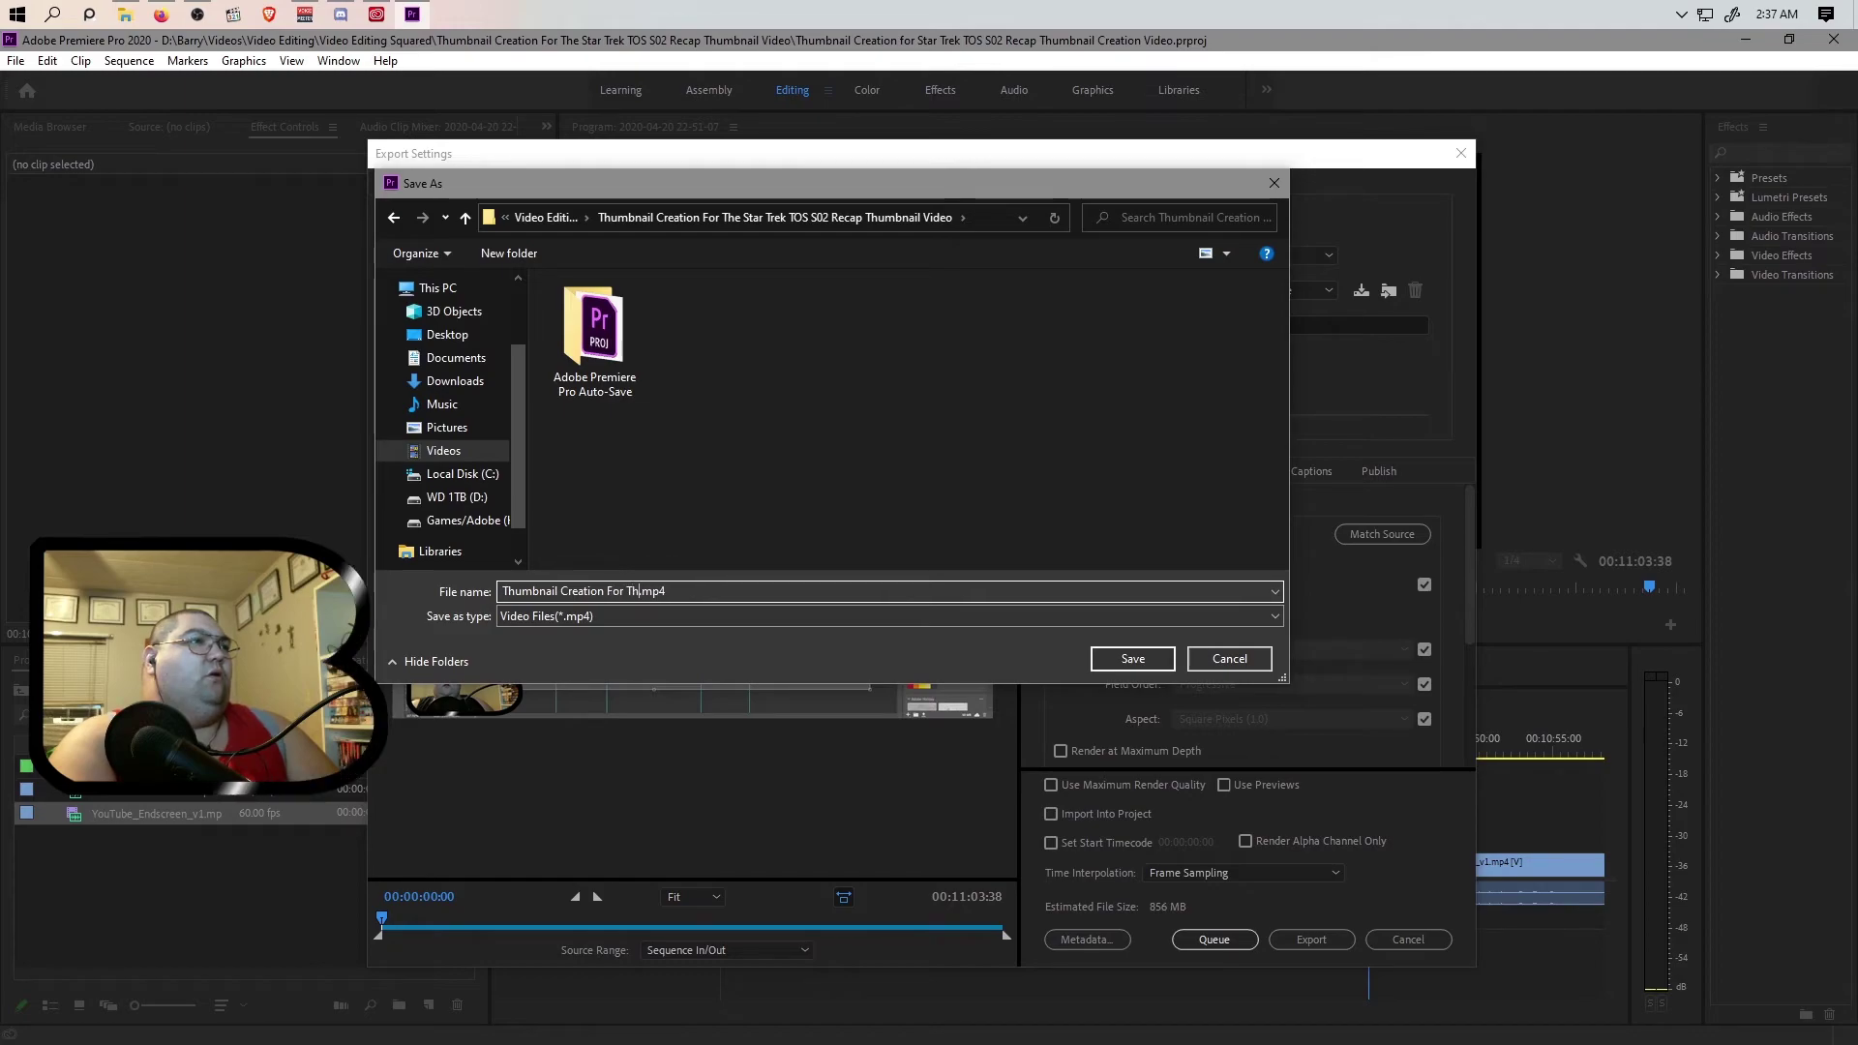
{"action": "type", "text": " Trek "}
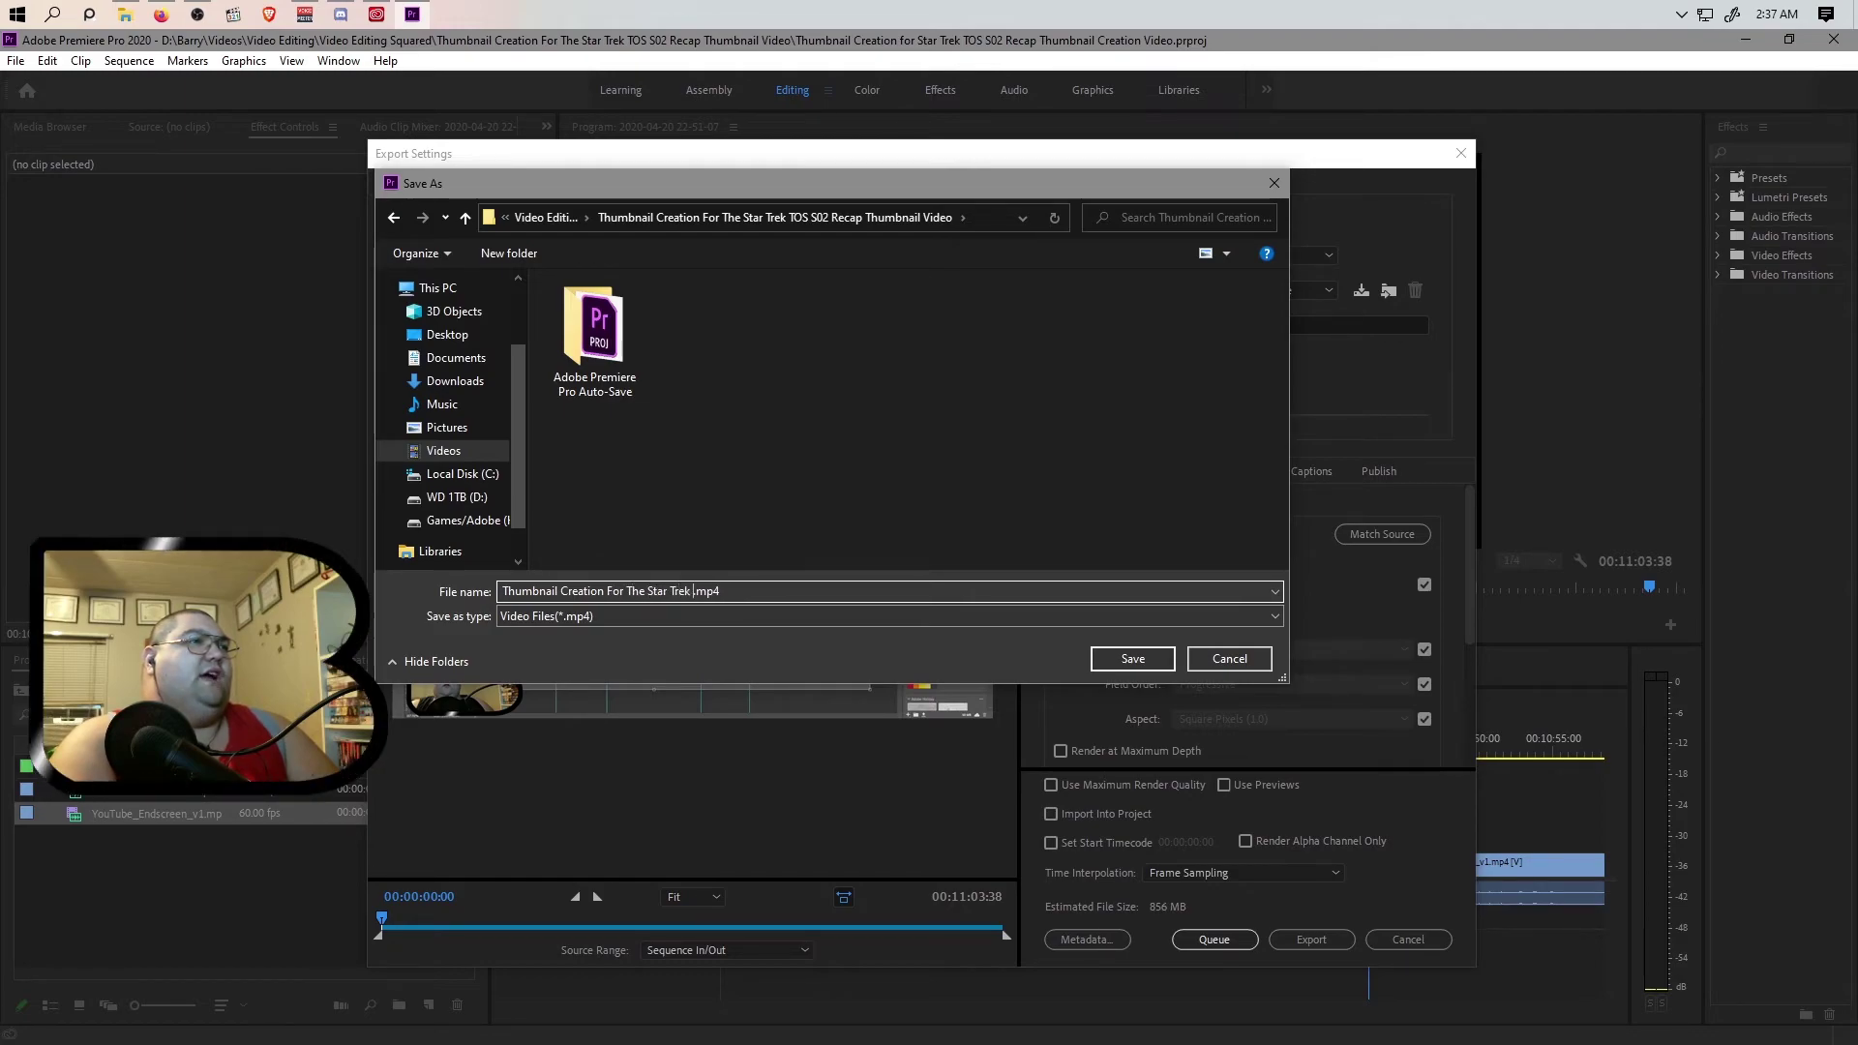
{"action": "type", "text": "TOS S02"}
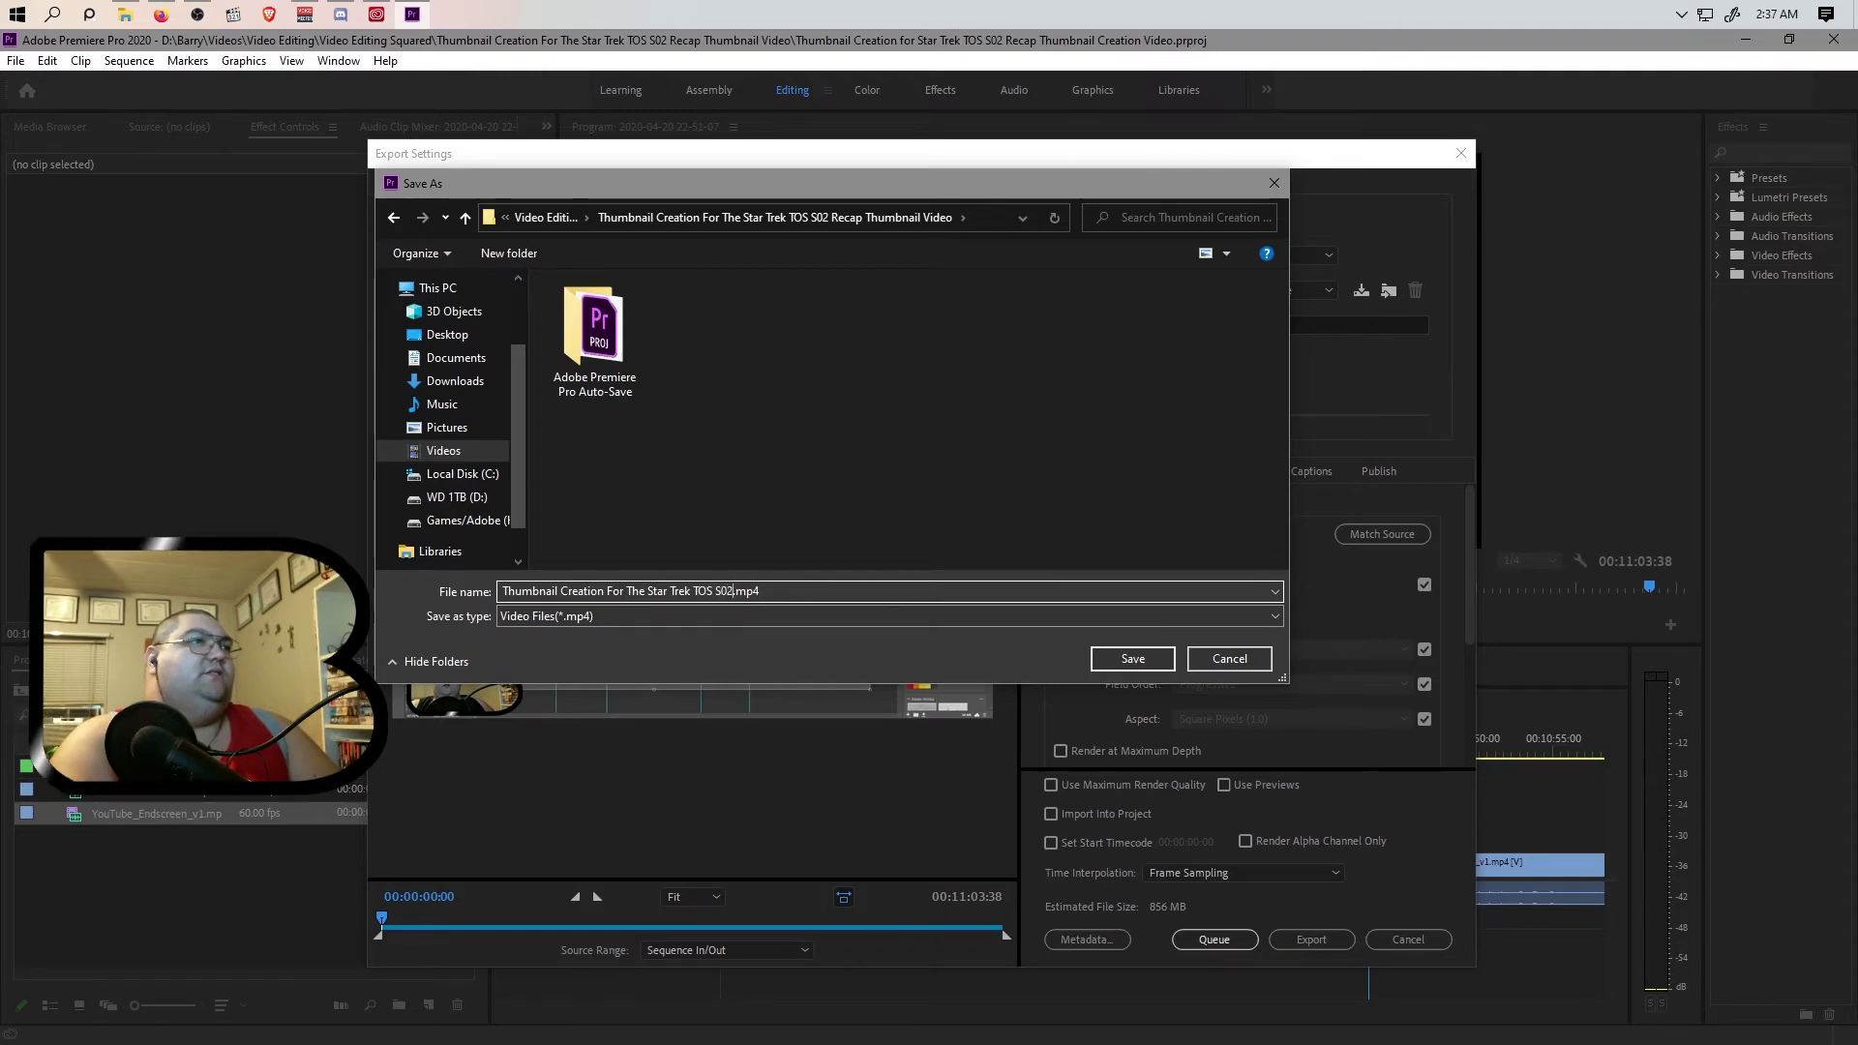
{"action": "type", "text": " Recamp Thum"}
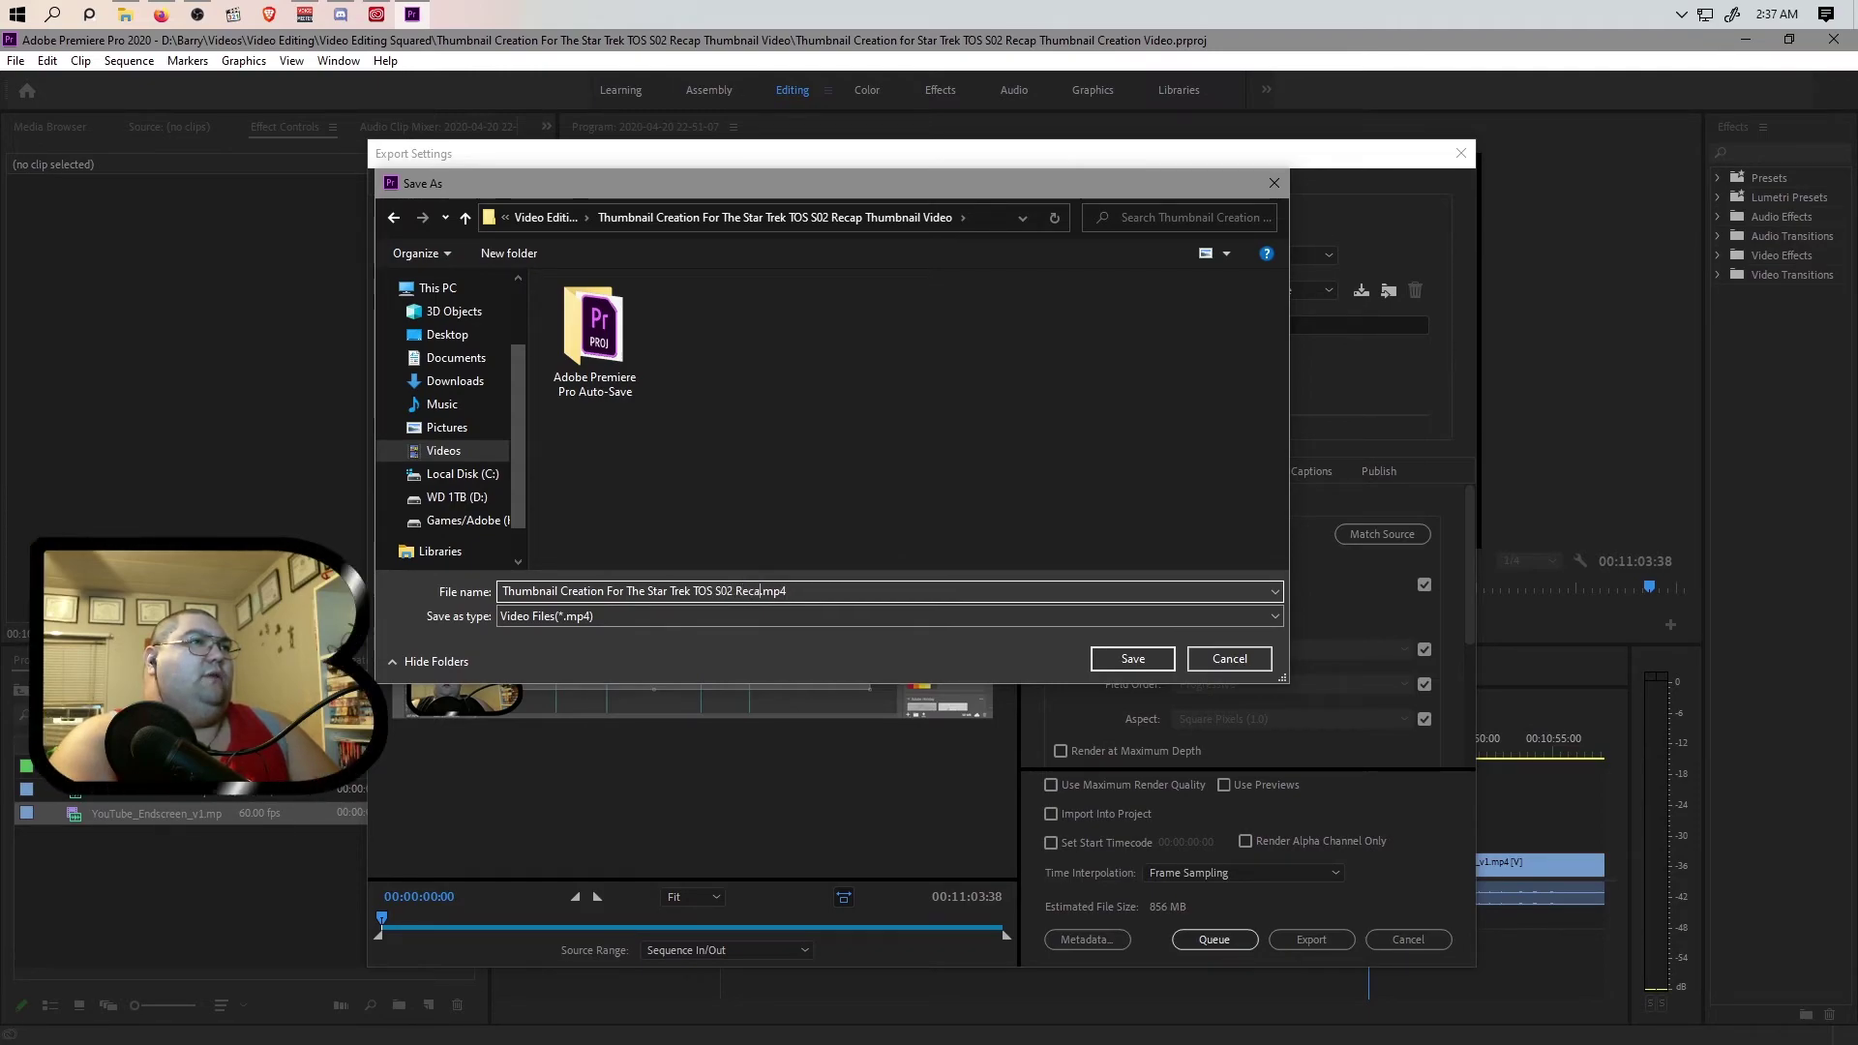
{"action": "type", "text": "bnail Creation Video"}
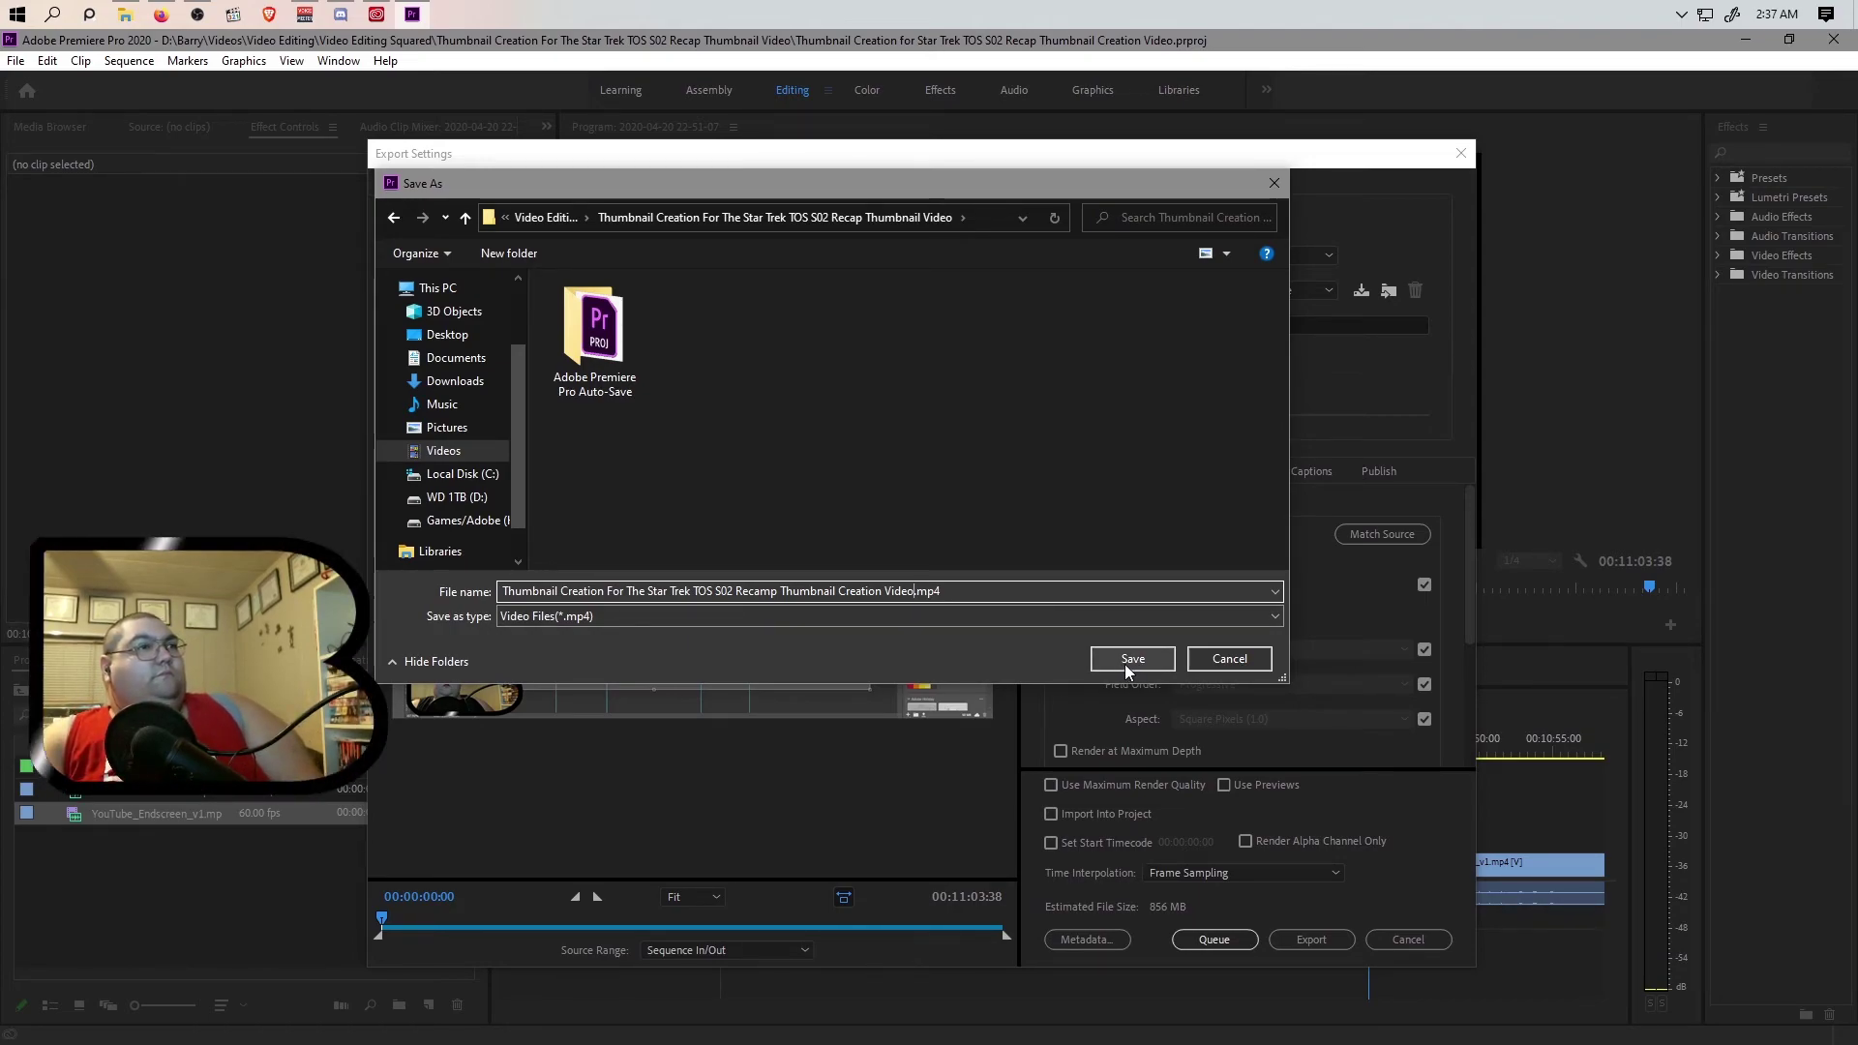
{"action": "left_click", "coordinate": [774, 592]}
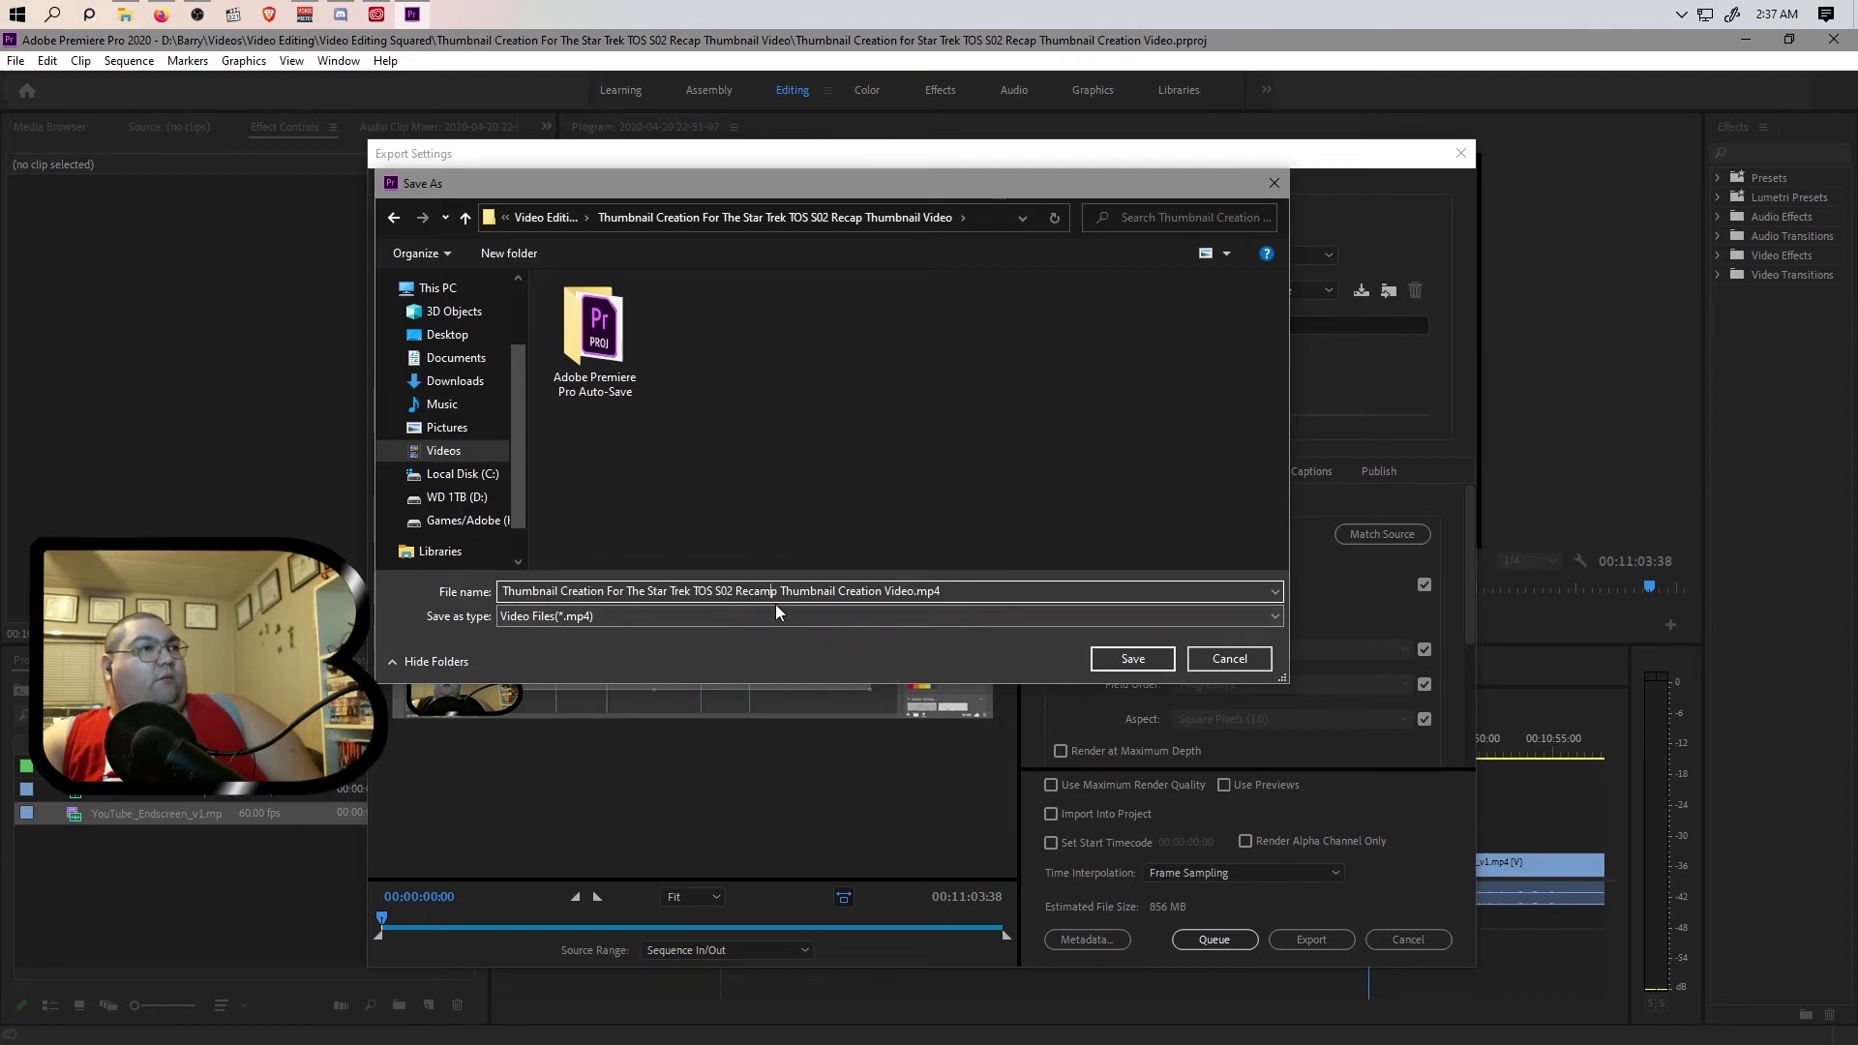
{"action": "key", "text": "BackSpace"}
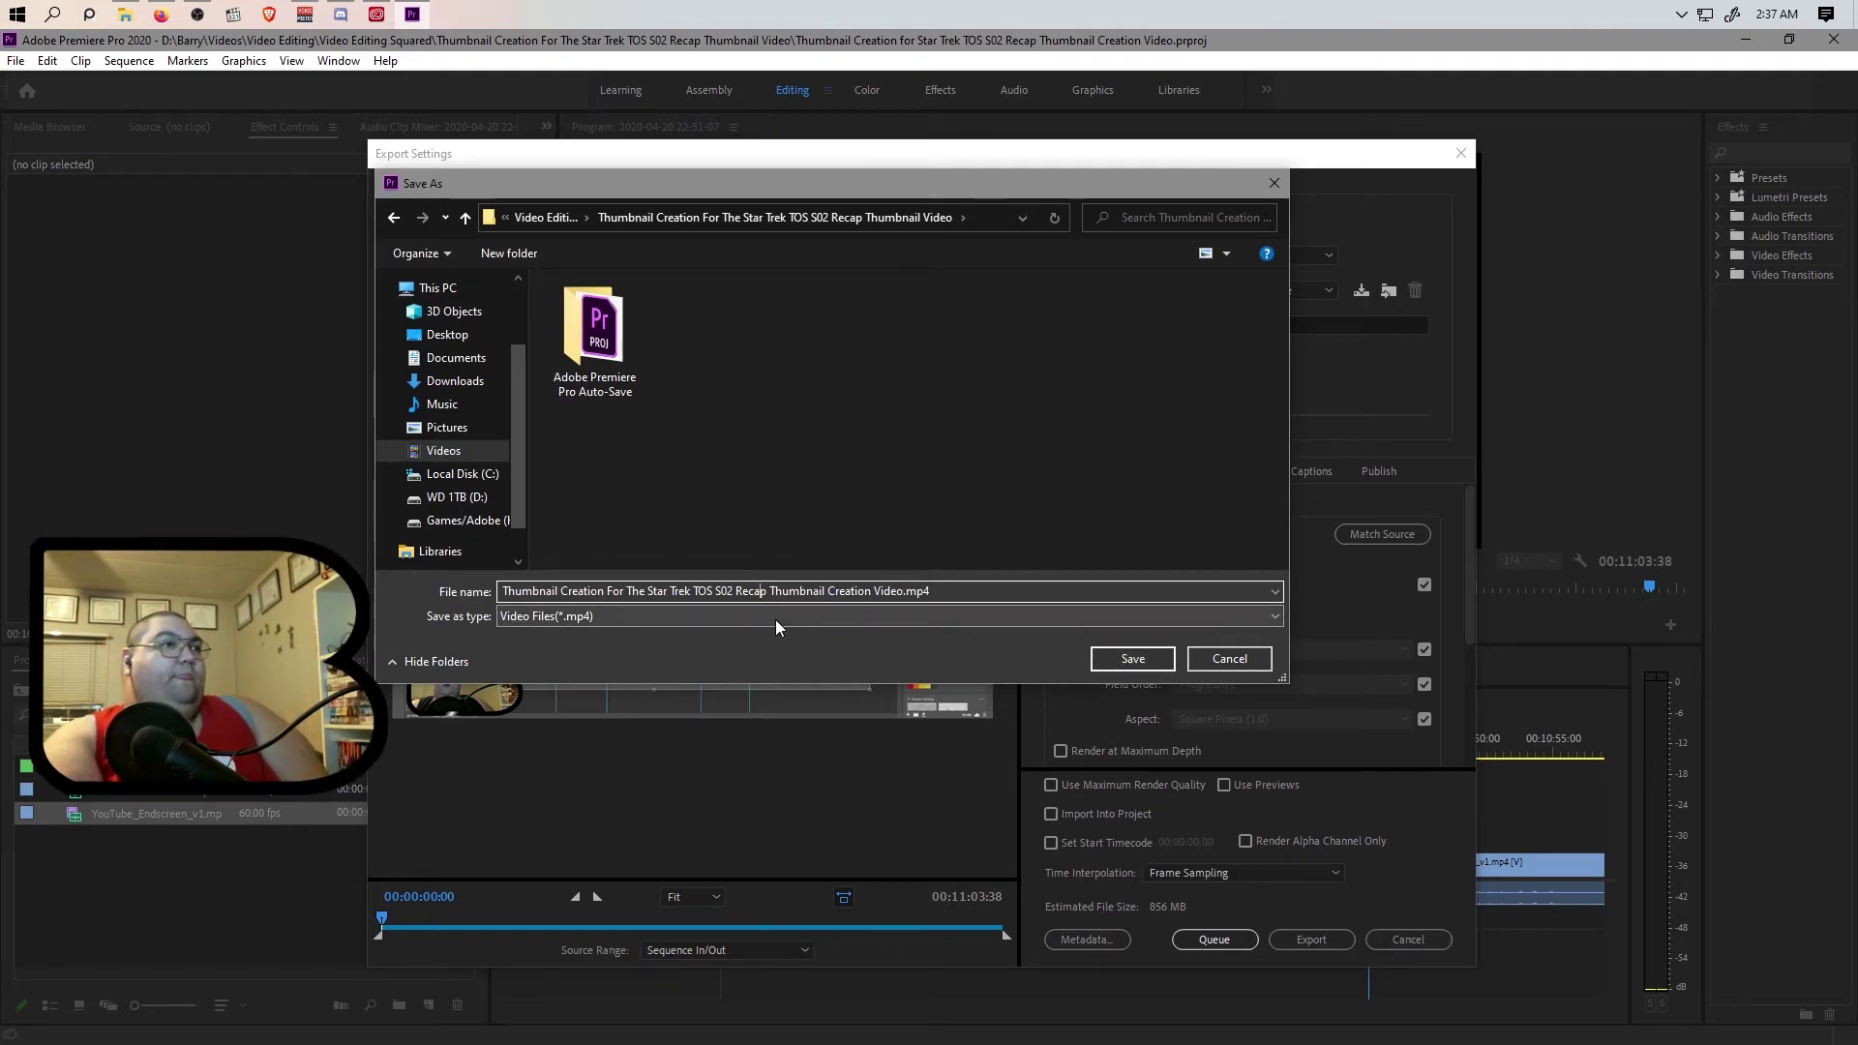
{"action": "left_click", "coordinate": [1133, 658]}
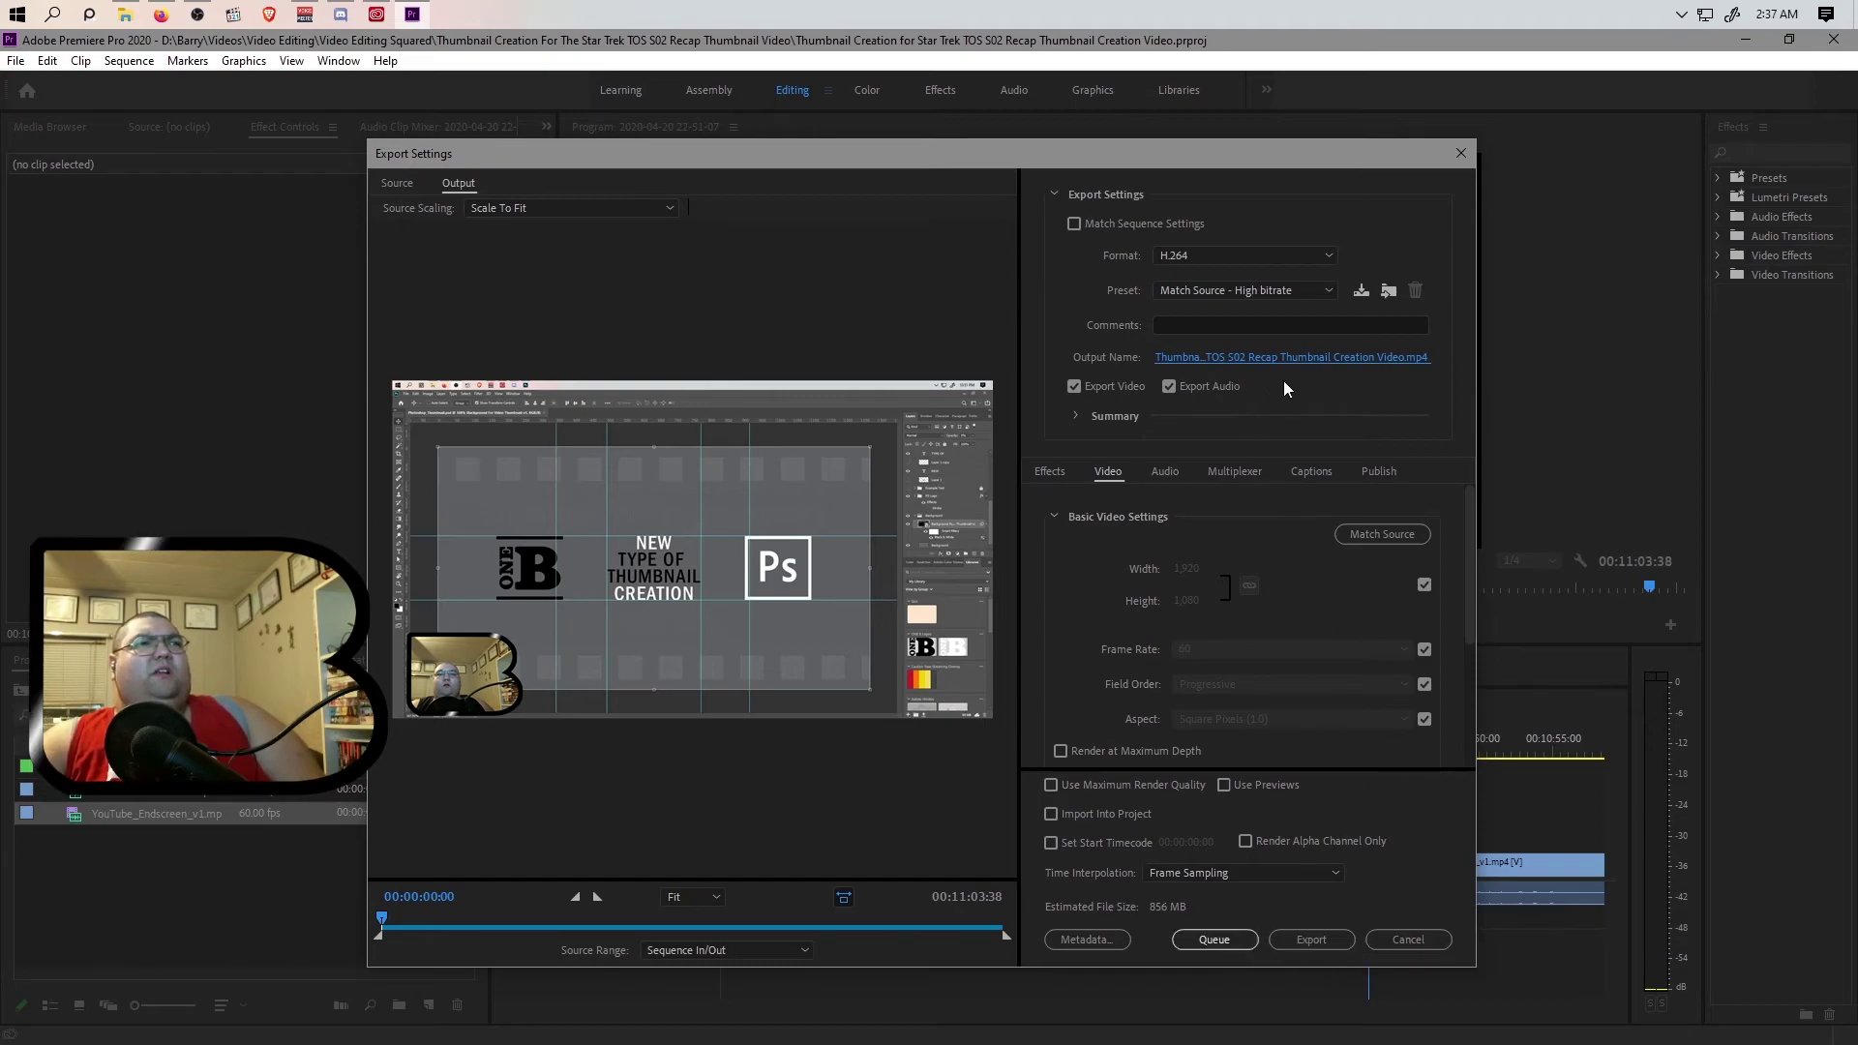
Step: Send the H.264 export with the Match Source - High bitrate preset to the render queue and switch to Adobe Media Encoder
{"action": "left_click", "coordinate": [1221, 944]}
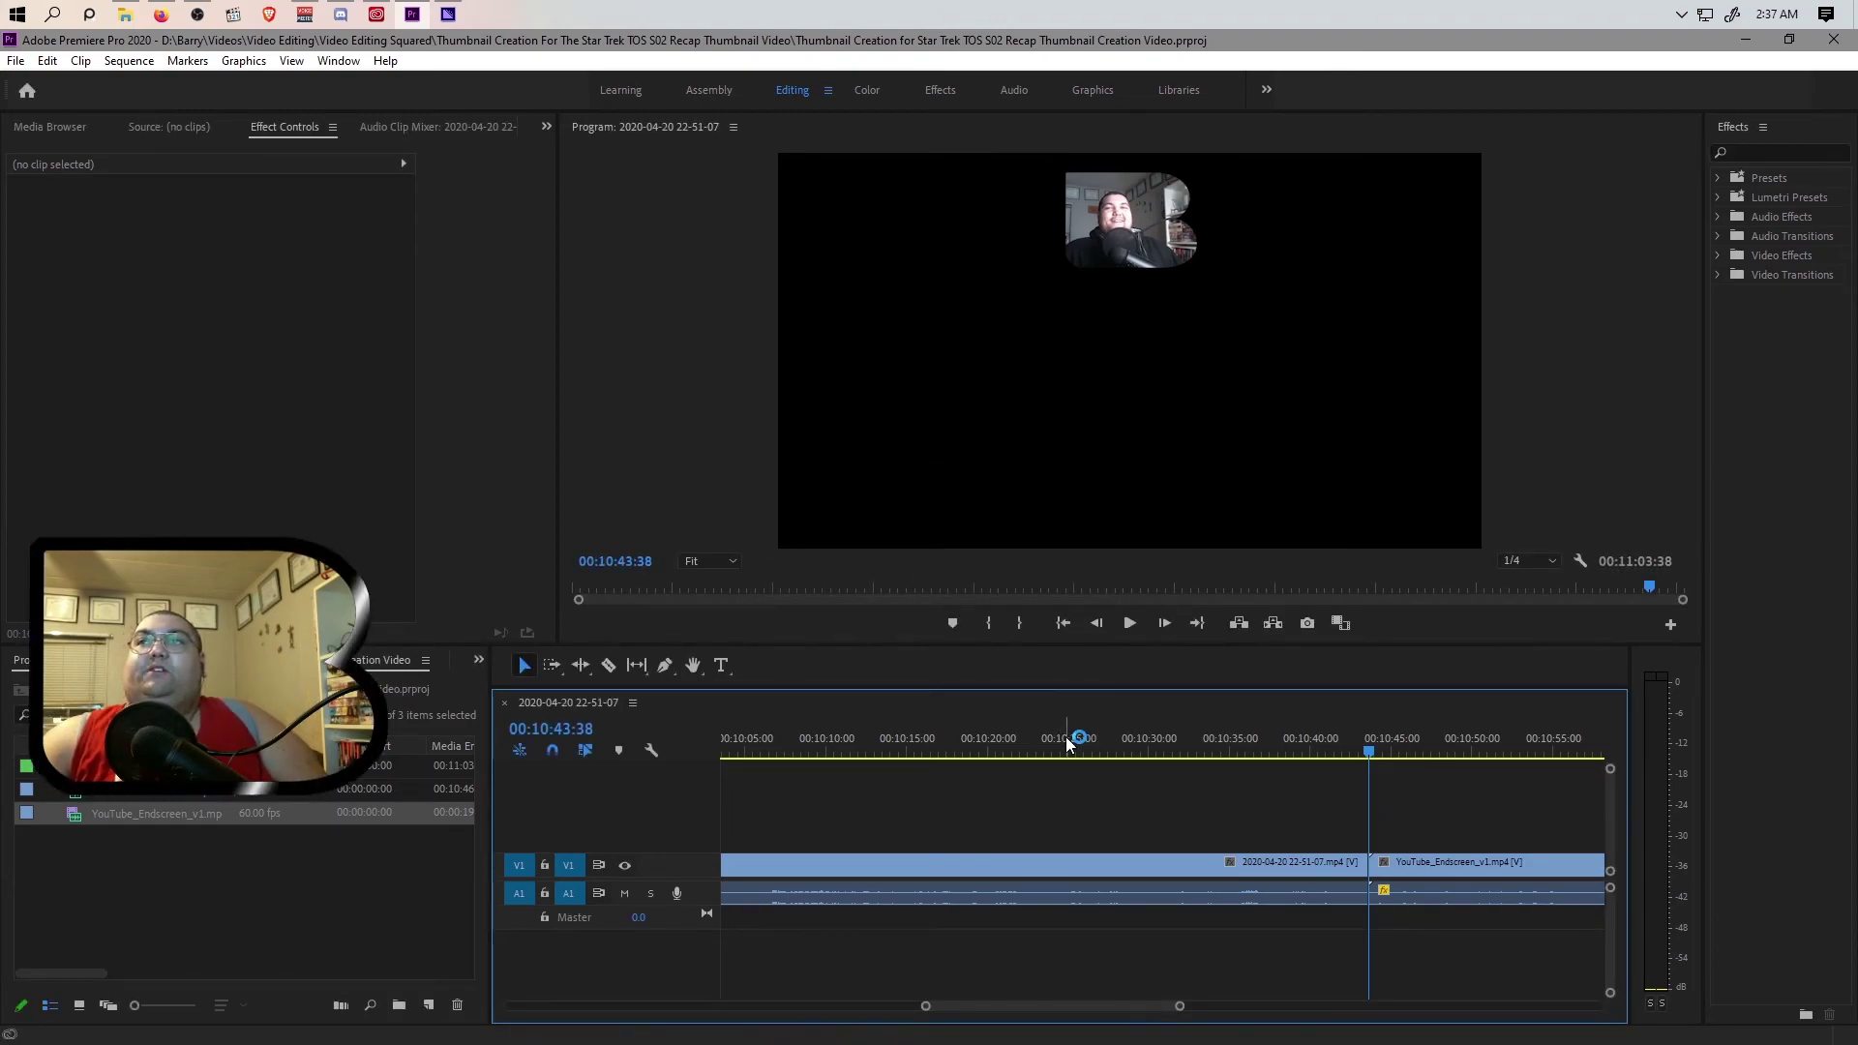
{"action": "left_click", "coordinate": [447, 16]}
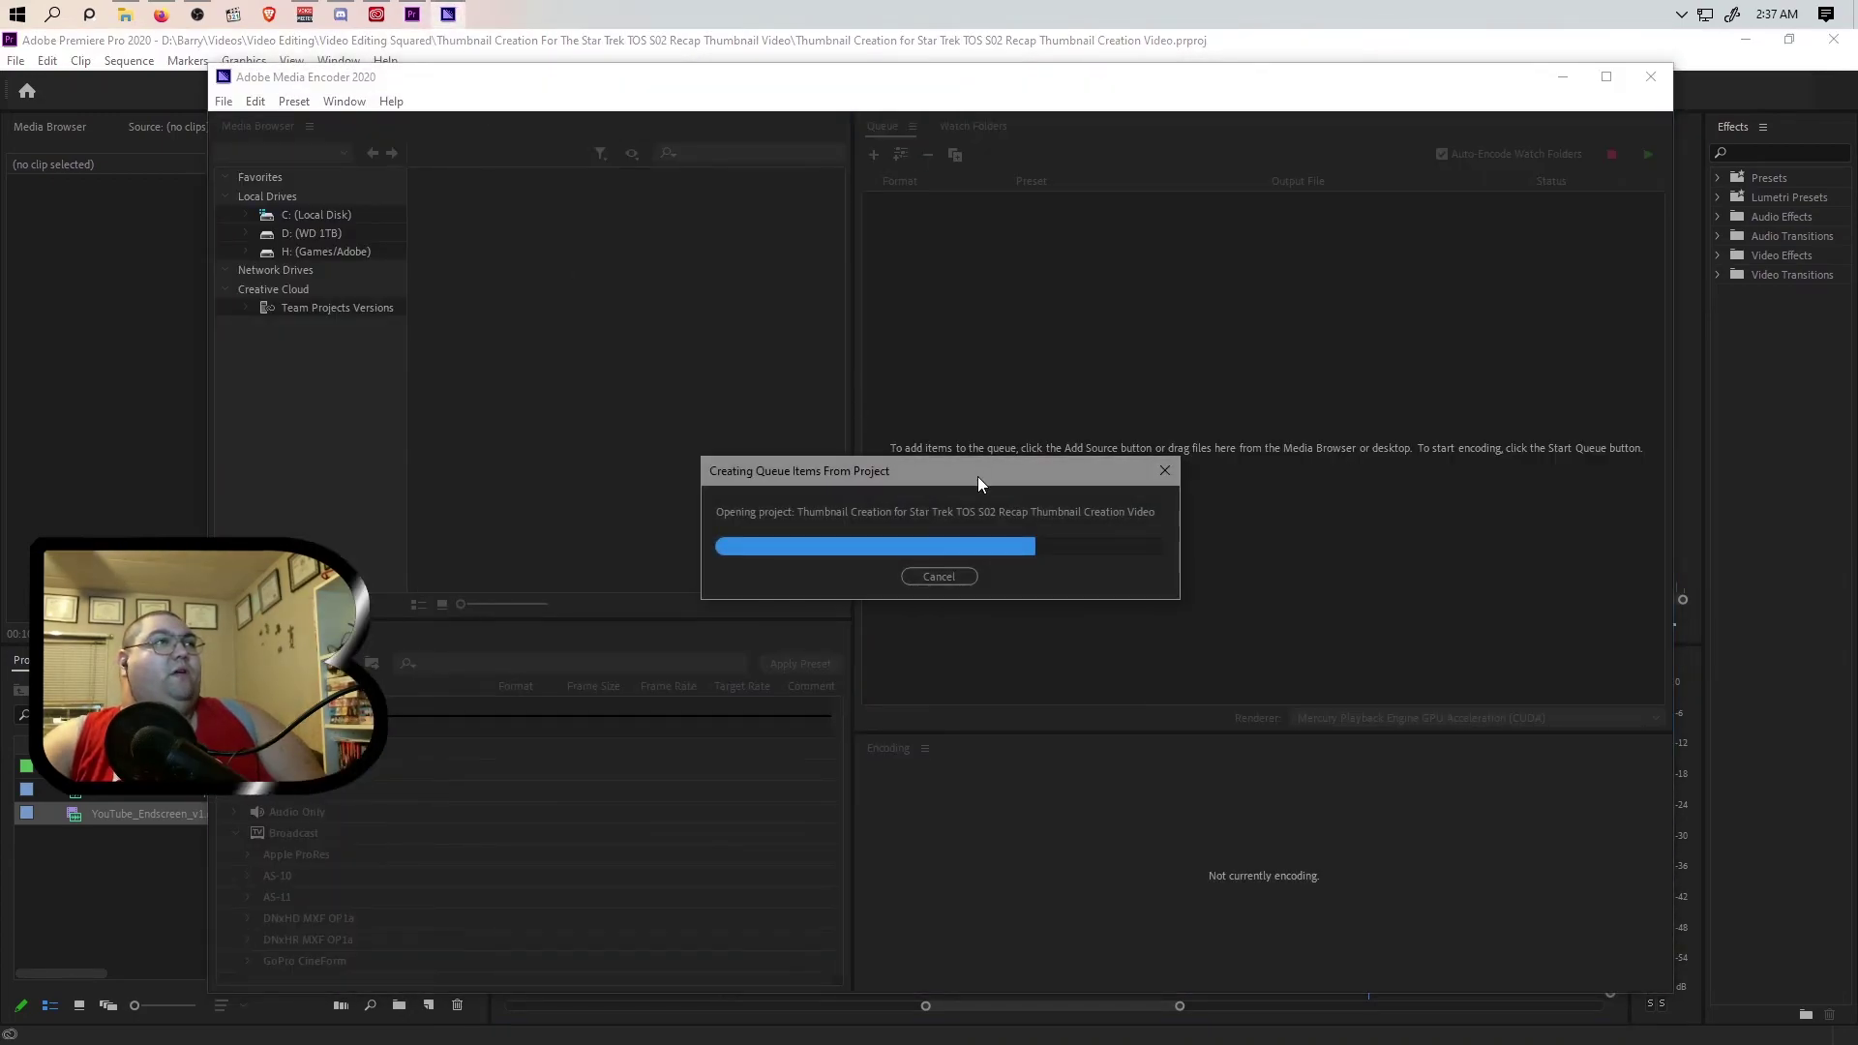